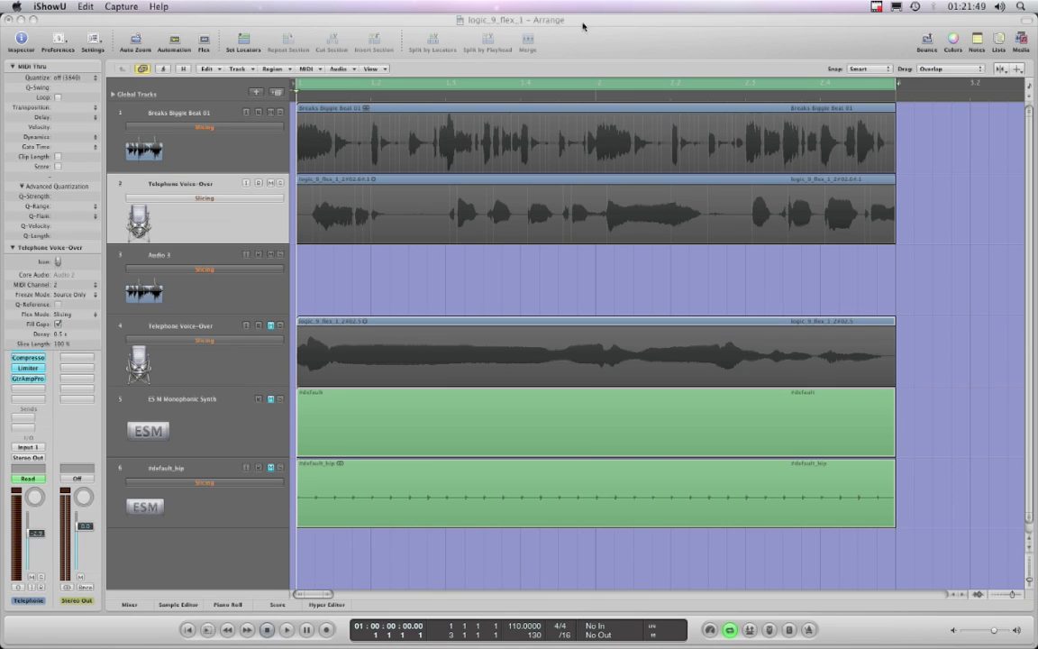
# - Bring Logic Pro forward and mute track 2's Telephone Voice-Over
pyautogui.click(583, 21)
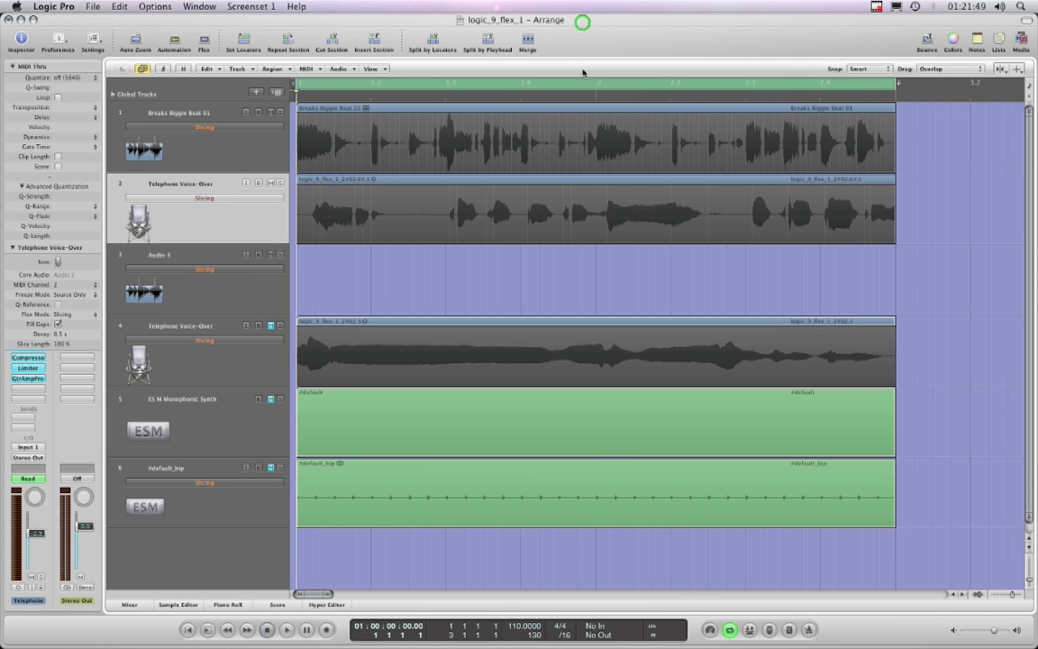
pyautogui.click(271, 184)
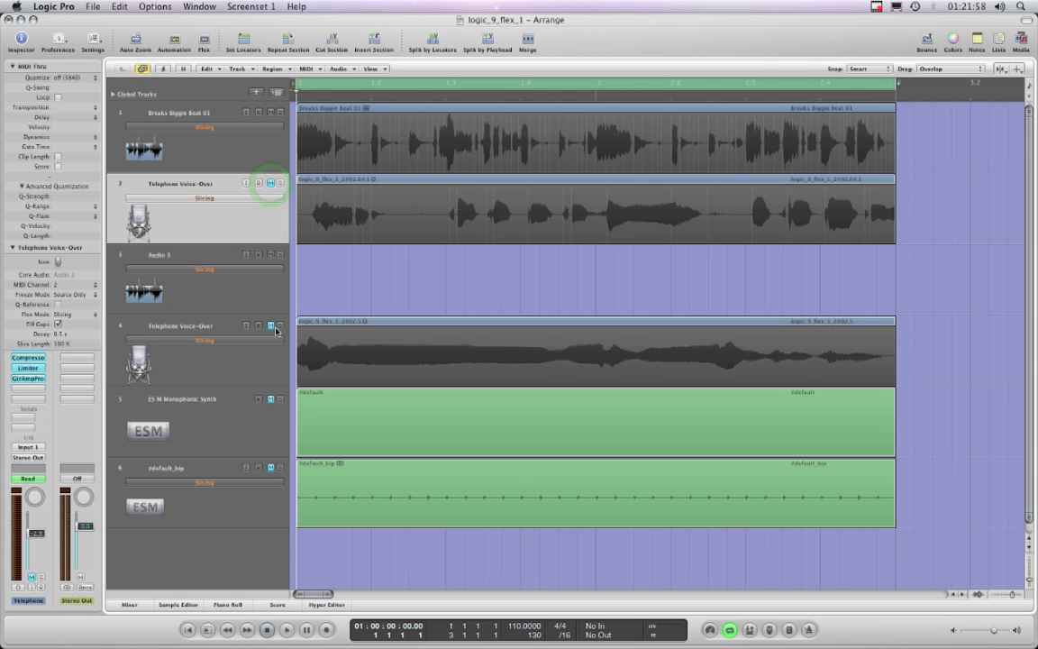
# - Play and stop the arrangement, then select track 4's vocal region and enable Flex
pyautogui.click(286, 630)
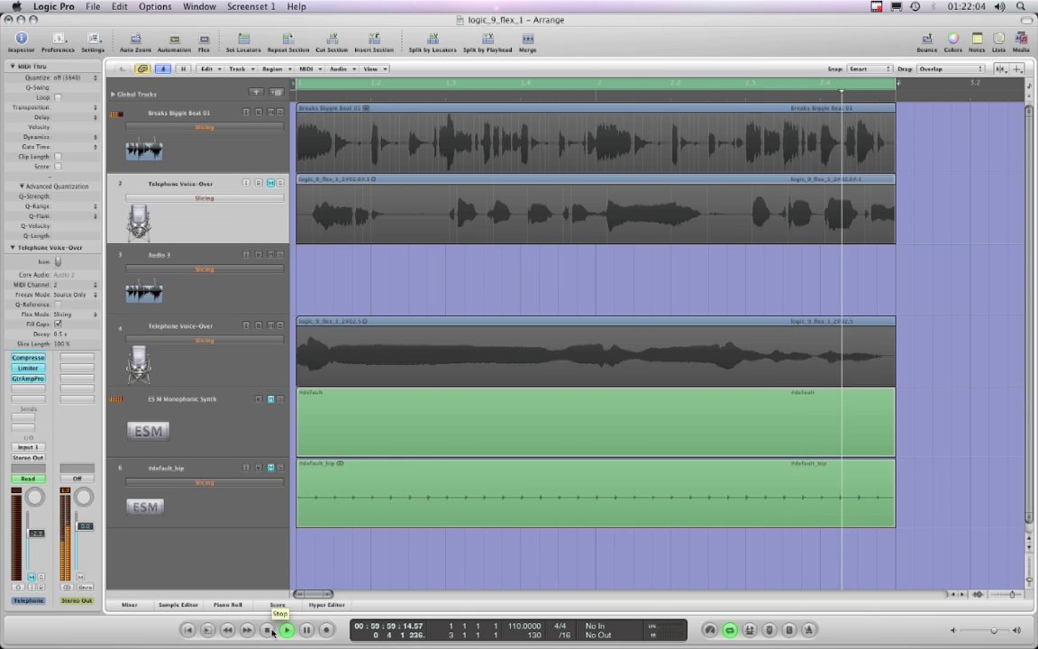
pyautogui.click(270, 630)
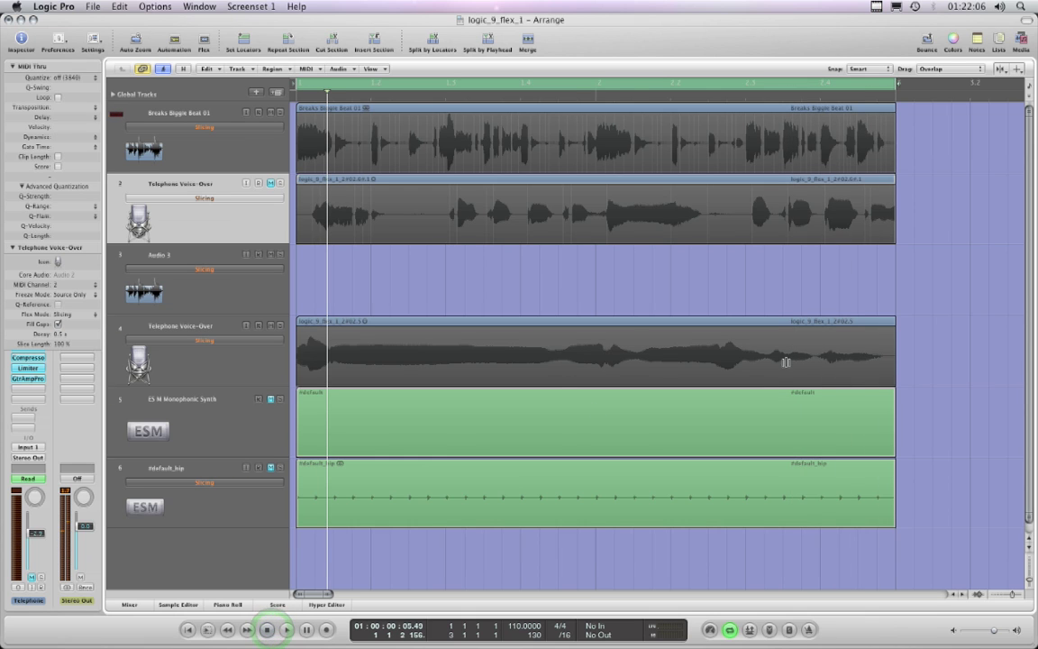
pyautogui.click(272, 366)
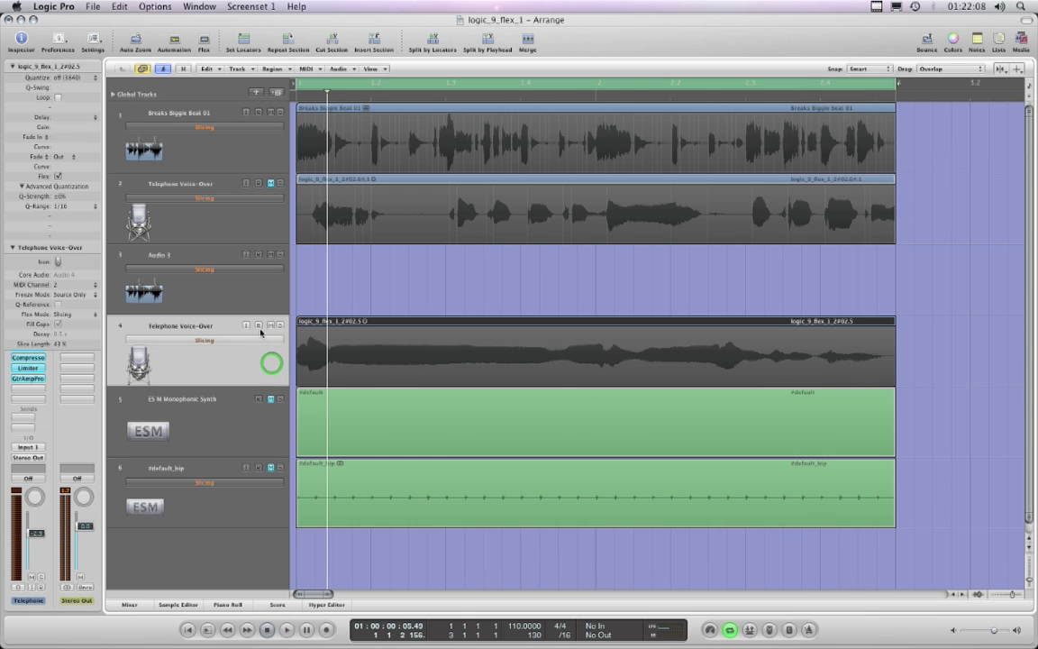
pyautogui.click(58, 177)
# - Try 1/48-Note quantize on the vocal region, then set quantize back to off and deselect
pyautogui.click(94, 79)
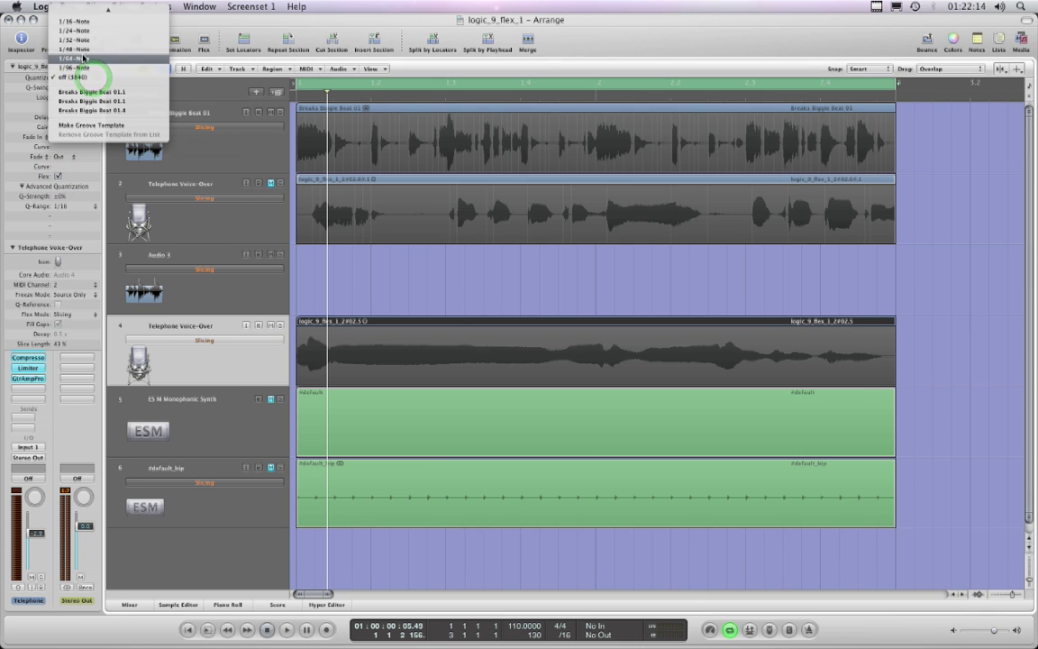
pyautogui.click(82, 50)
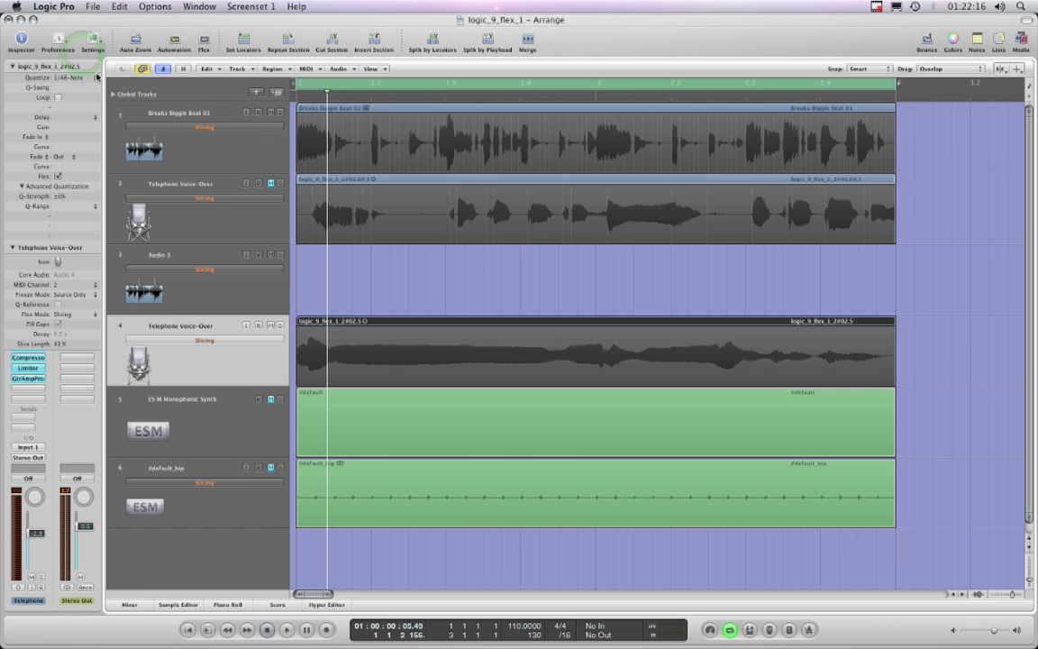
pyautogui.click(94, 78)
pyautogui.click(86, 91)
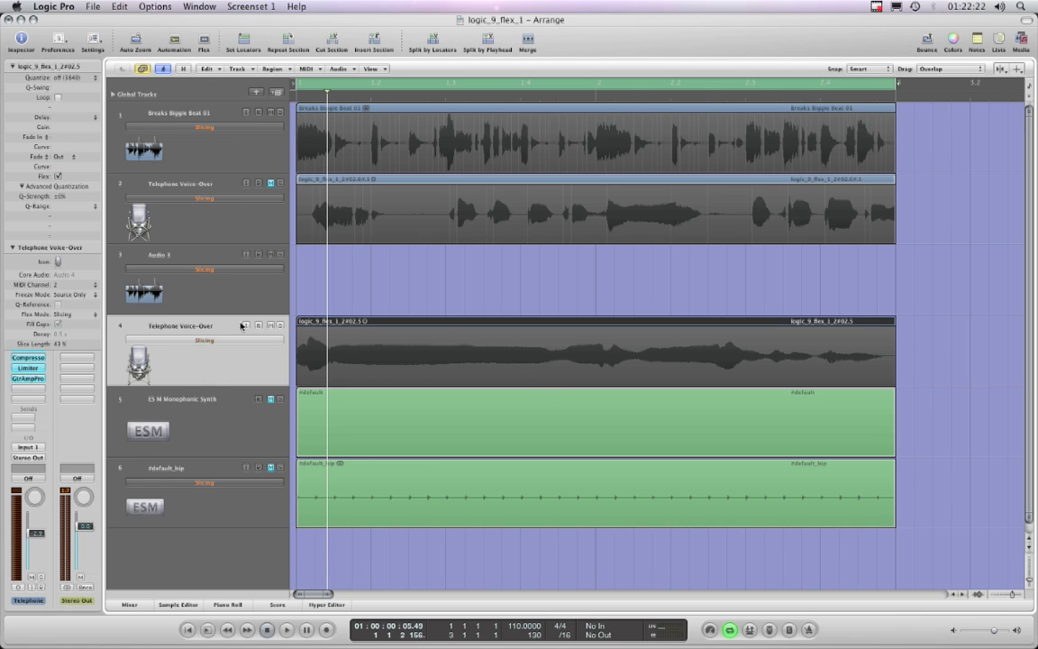
pyautogui.click(58, 177)
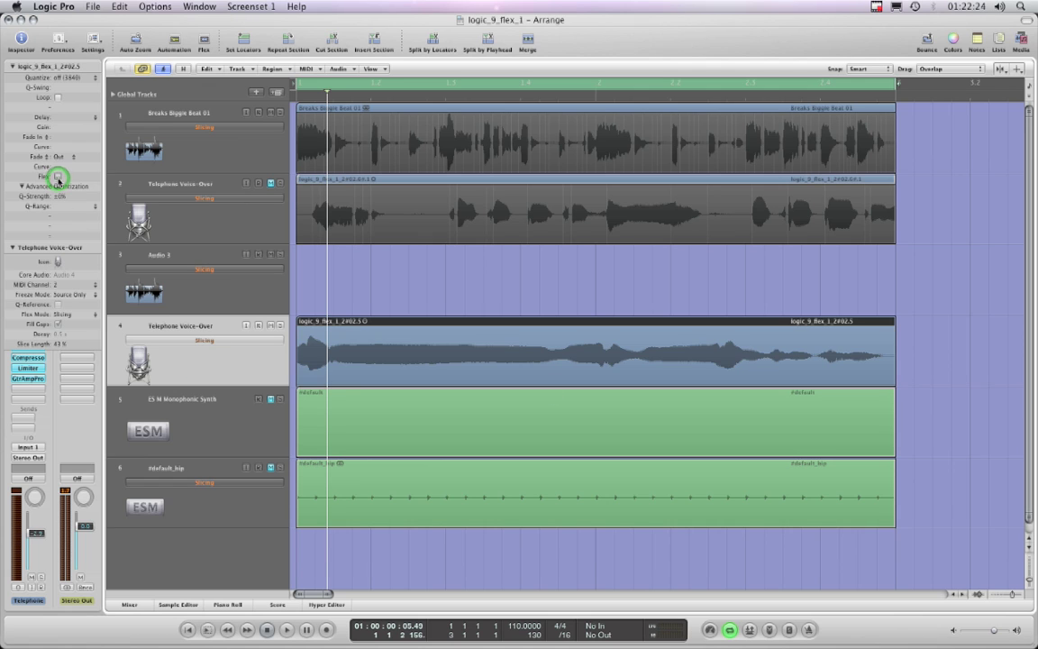
pyautogui.click(350, 297)
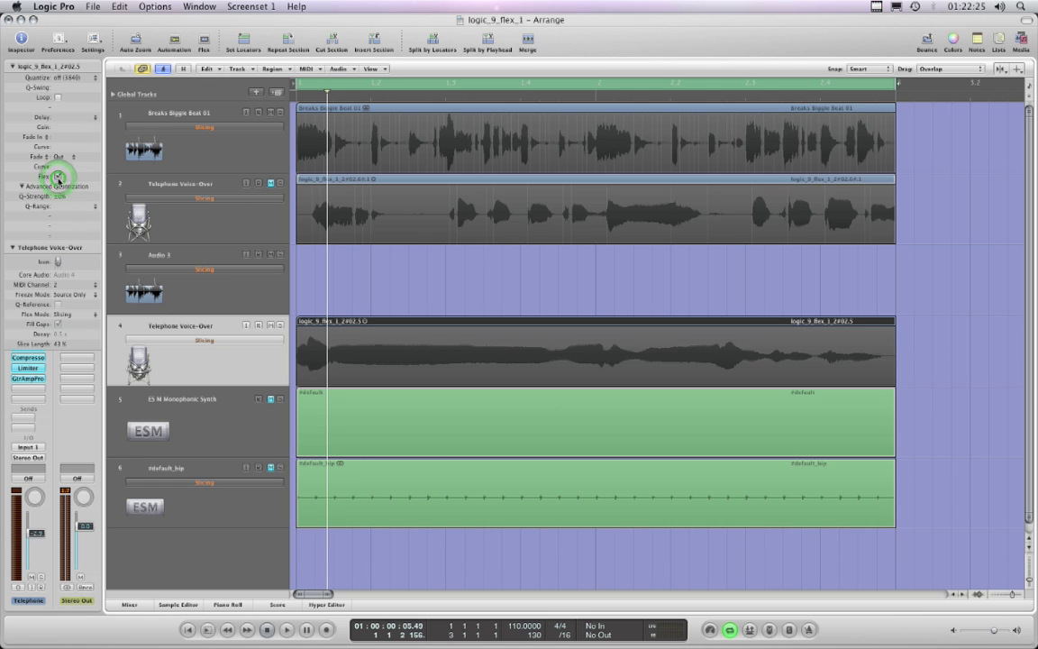
# - Open track 4's region in the Sample Editor with transient editing on, cancelling Detect Transients
pyautogui.doubleClick(456, 322)
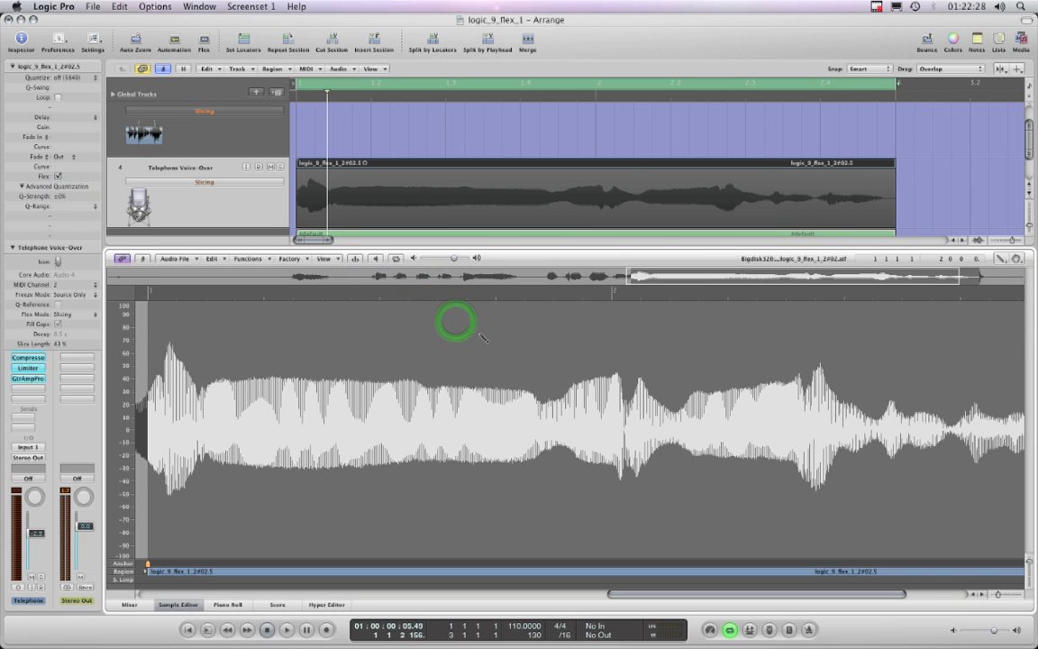
pyautogui.click(354, 259)
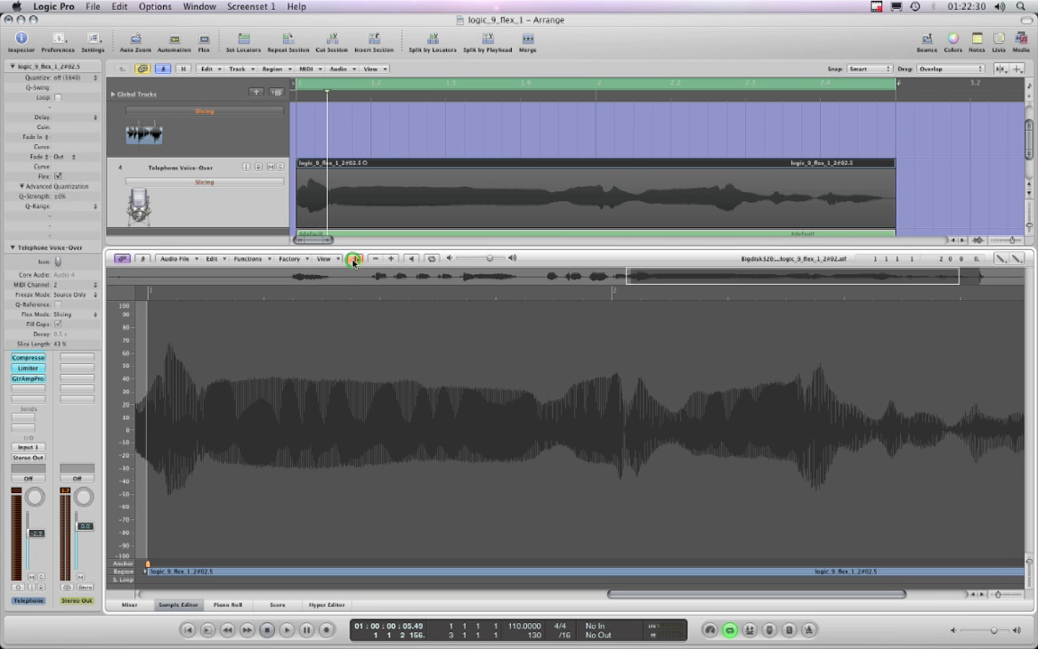
pyautogui.click(191, 258)
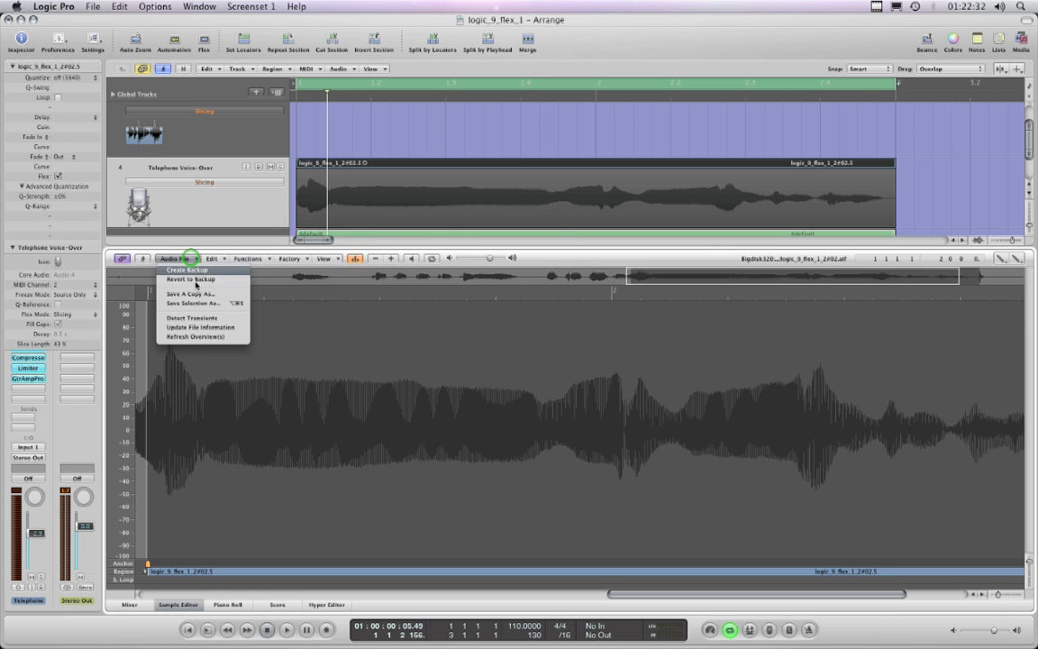
pyautogui.click(200, 319)
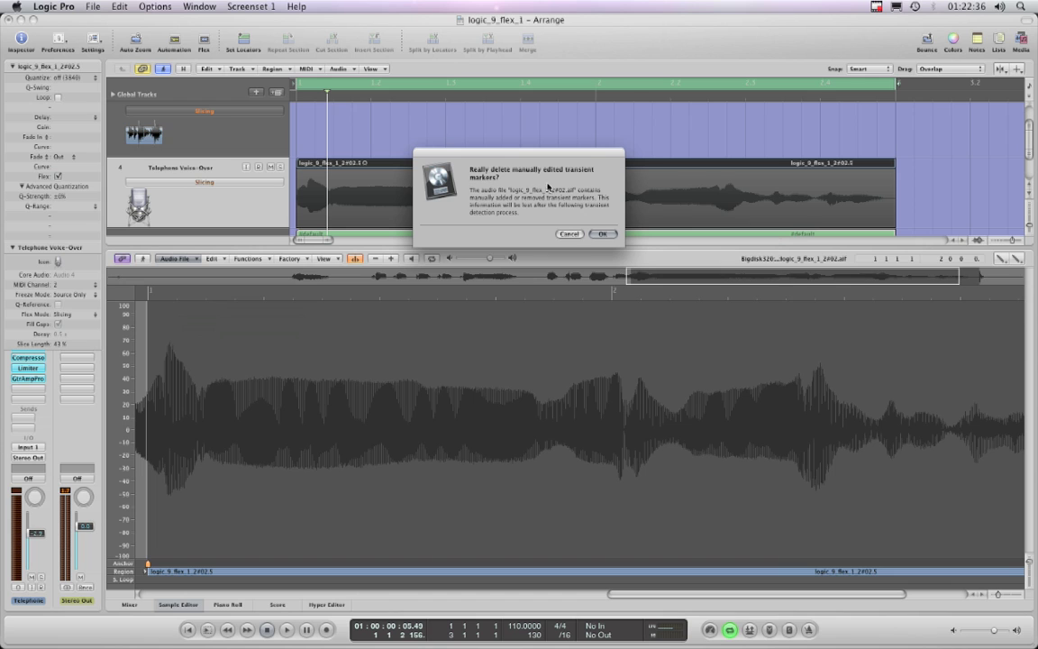
pyautogui.click(567, 234)
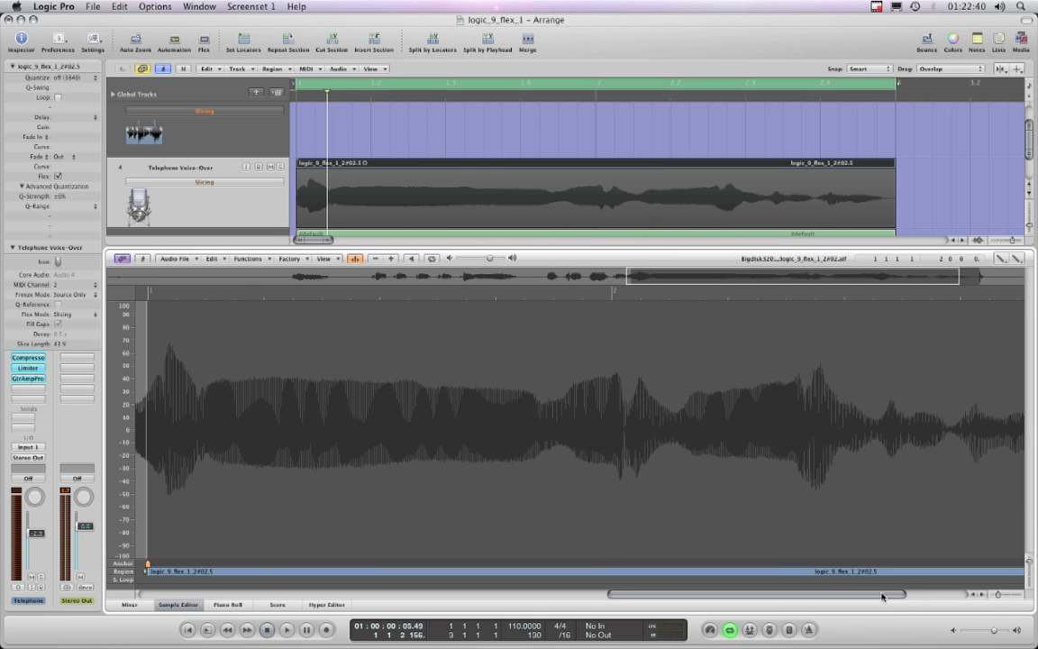
pyautogui.moveTo(882, 596); pyautogui.dragTo(718, 599)
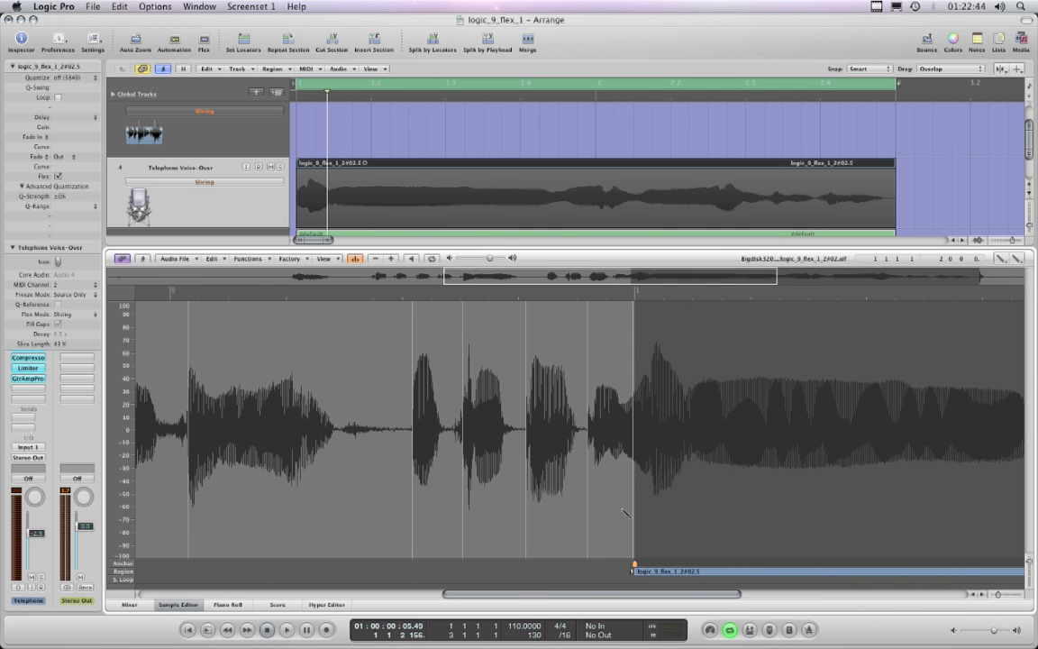
pyautogui.moveTo(690, 597); pyautogui.dragTo(885, 589)
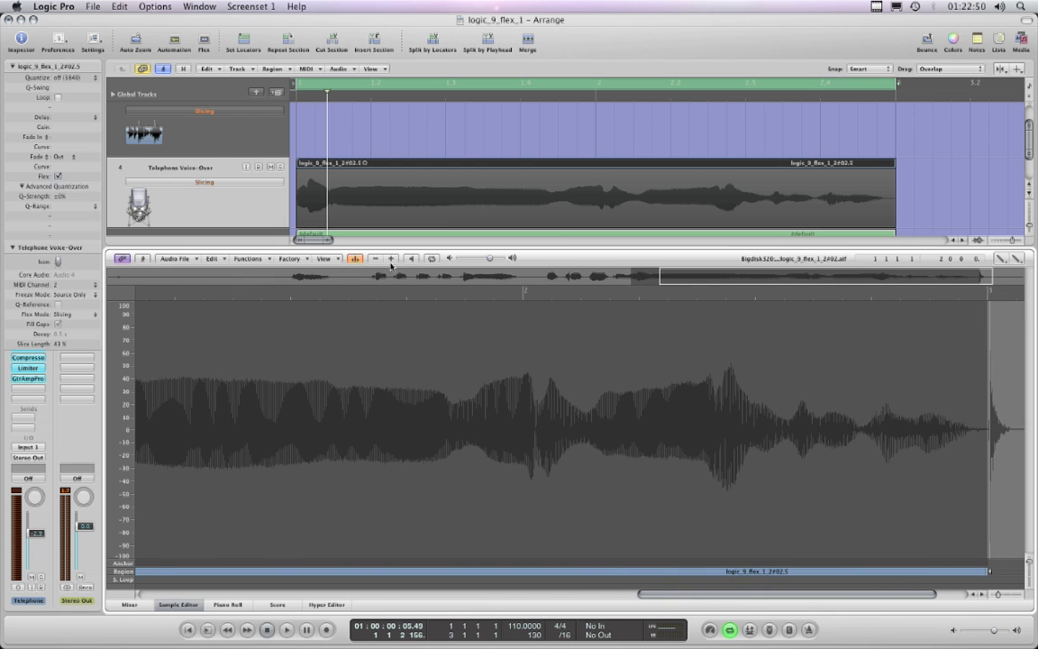
# - Re-detect transients on logic_9_flex_1_2#02.5, replacing the manual markers, then reduce the marker count
pyautogui.click(197, 262)
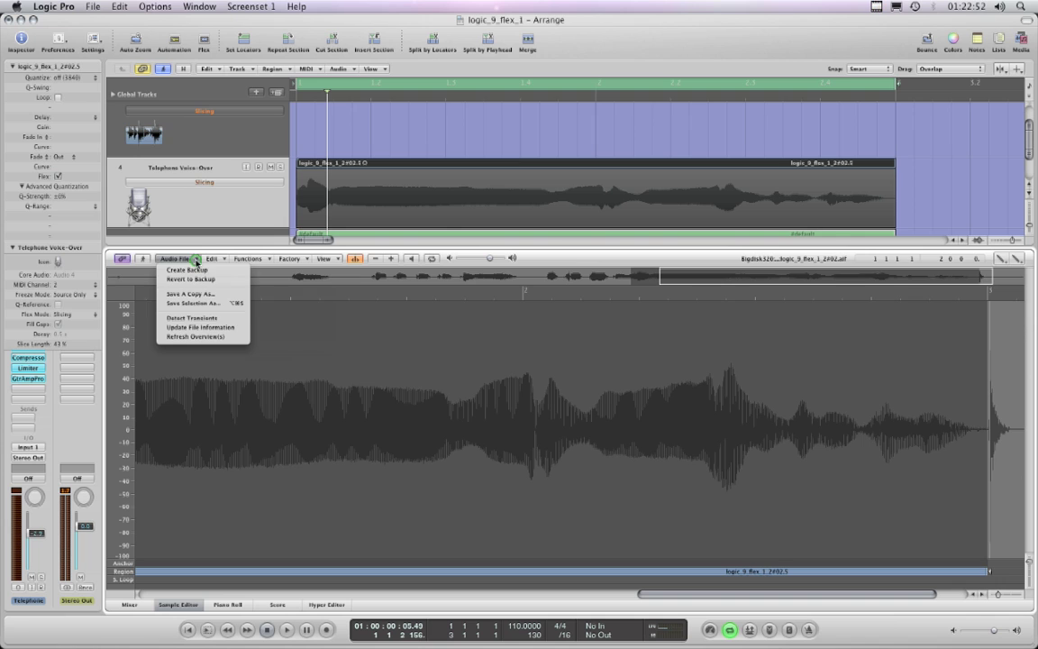
pyautogui.click(205, 320)
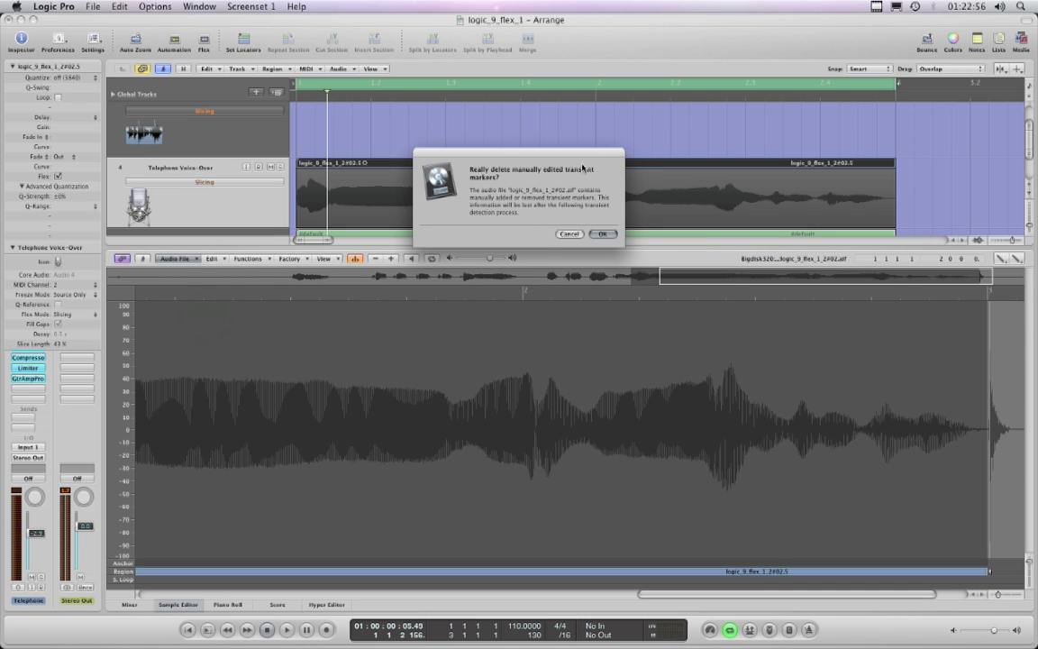
pyautogui.click(600, 234)
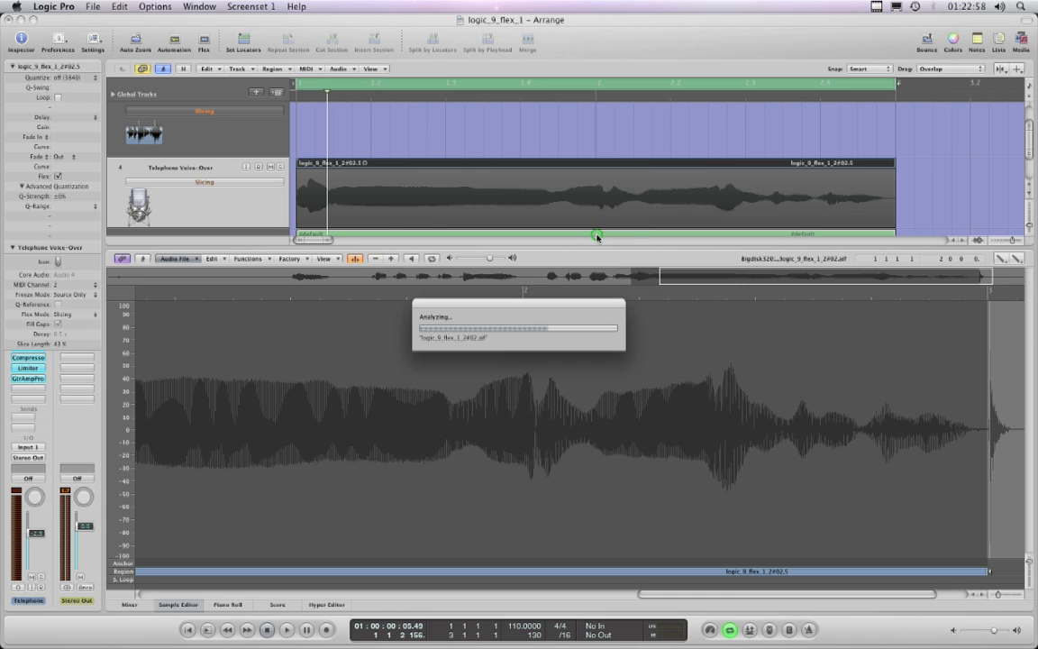
pyautogui.click(378, 260)
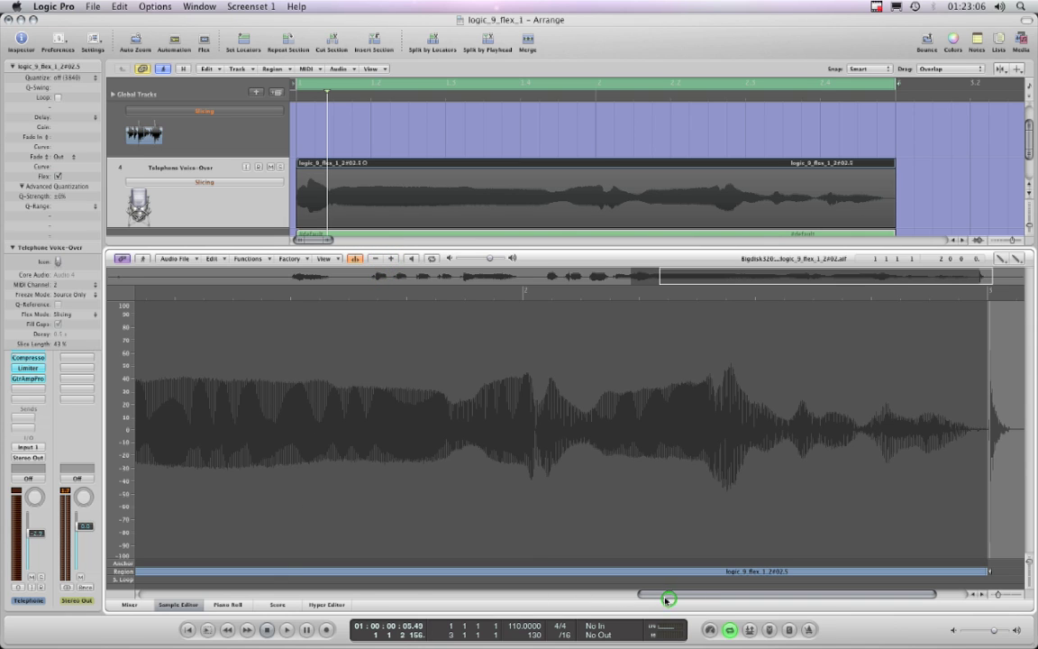
pyautogui.moveTo(667, 599); pyautogui.dragTo(538, 595)
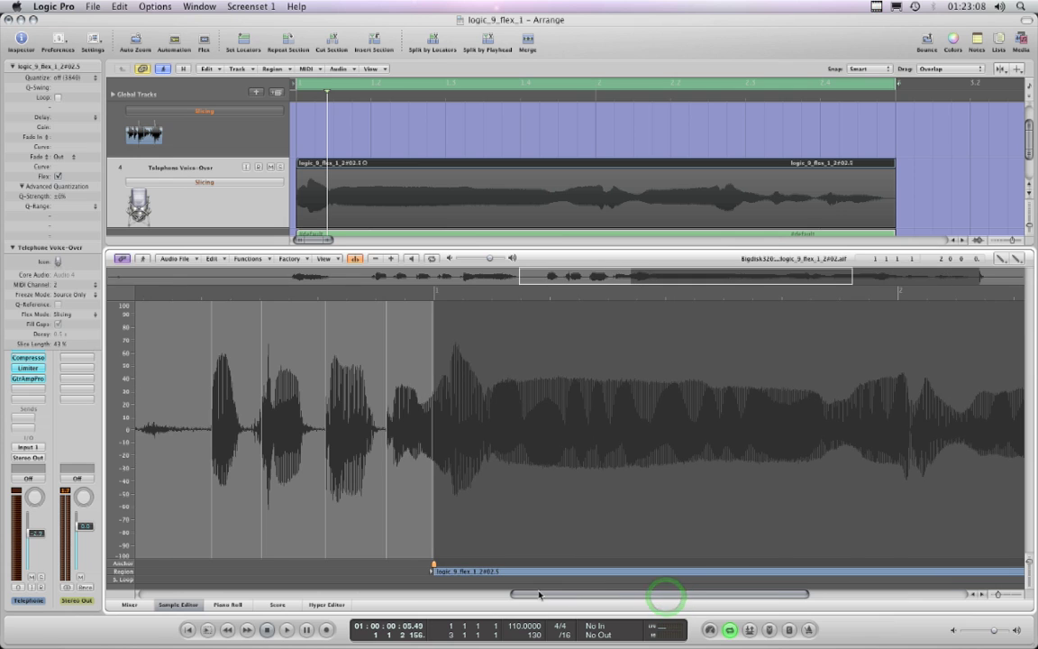
# - Close the Sample Editor, play the arrangement from the start, stop, and reselect track 4's region
pyautogui.click(179, 605)
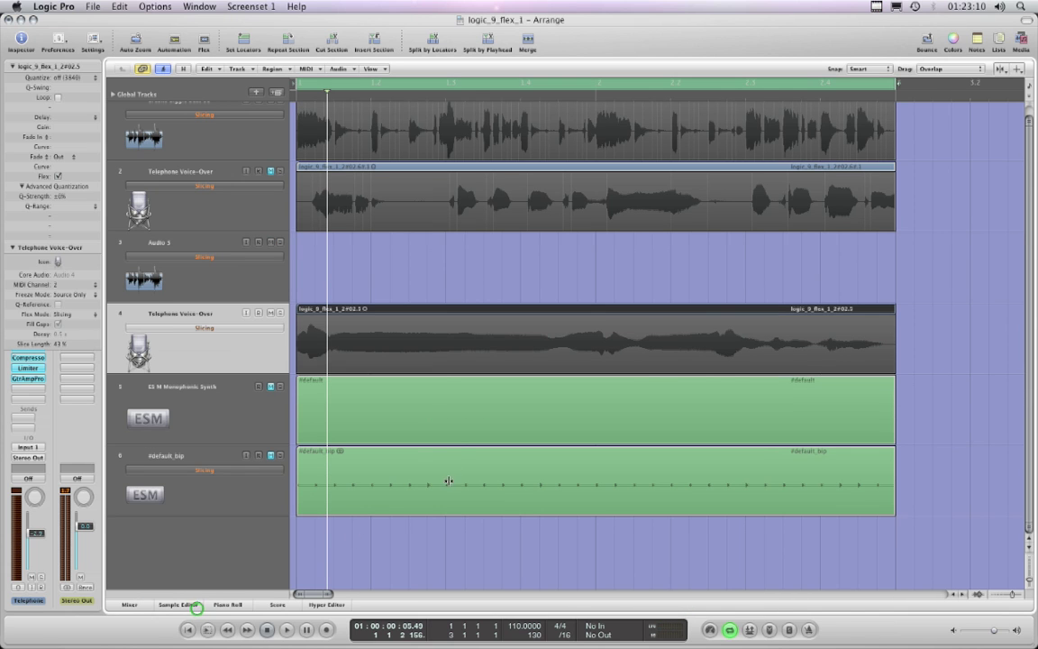
pyautogui.click(268, 630)
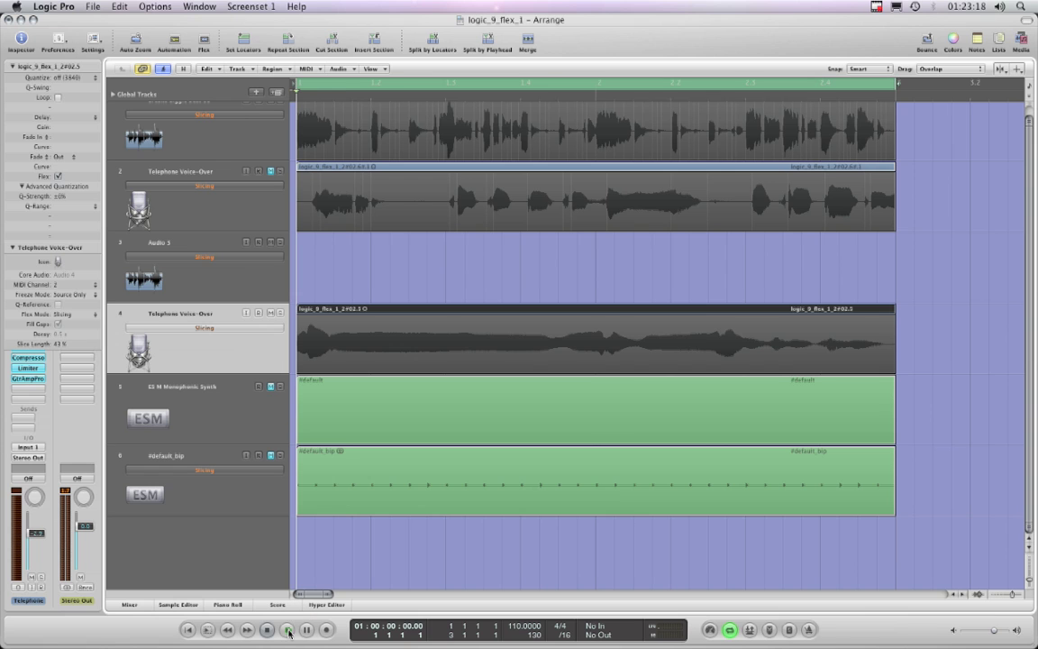
pyautogui.click(287, 630)
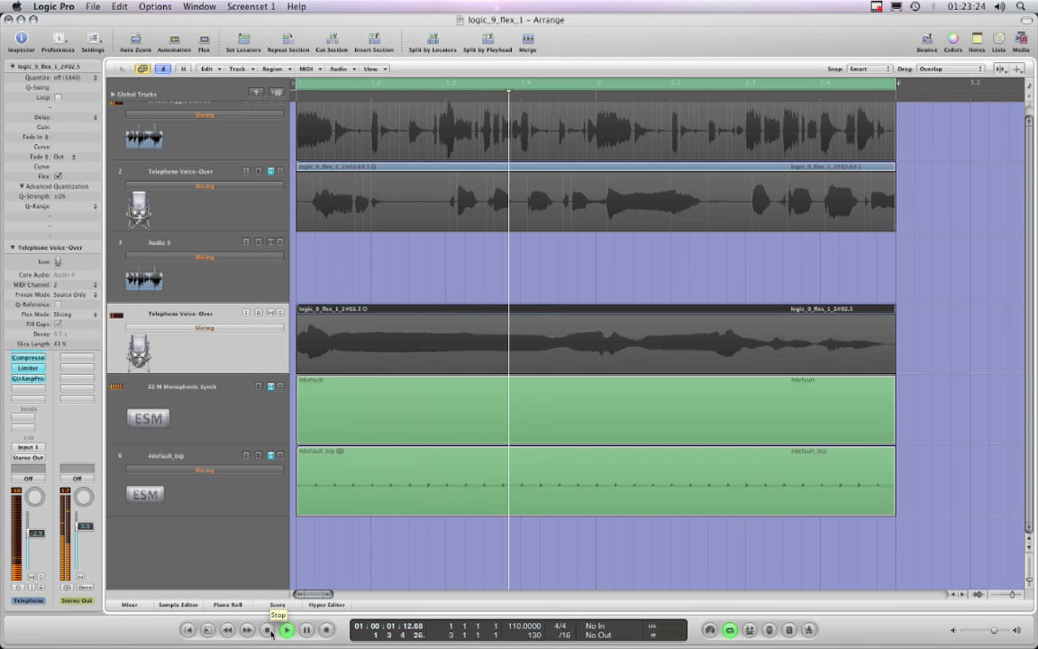
pyautogui.click(268, 630)
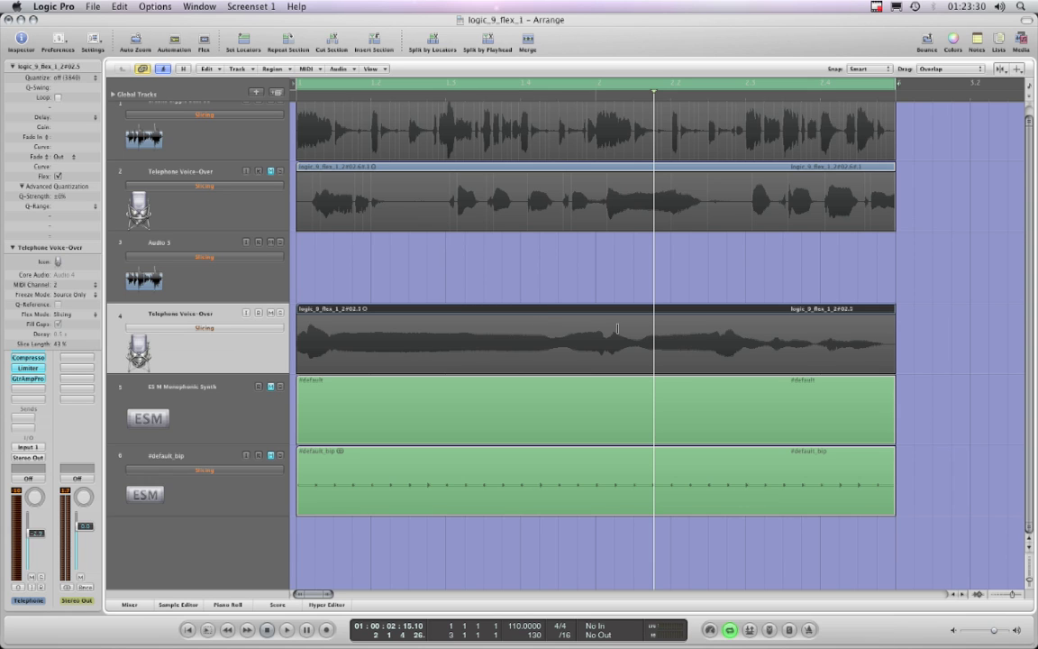
pyautogui.click(906, 345)
pyautogui.click(647, 312)
# - Toggle volume automation lanes on and off and check the vocal channel's group assignment unchanged
pyautogui.click(174, 41)
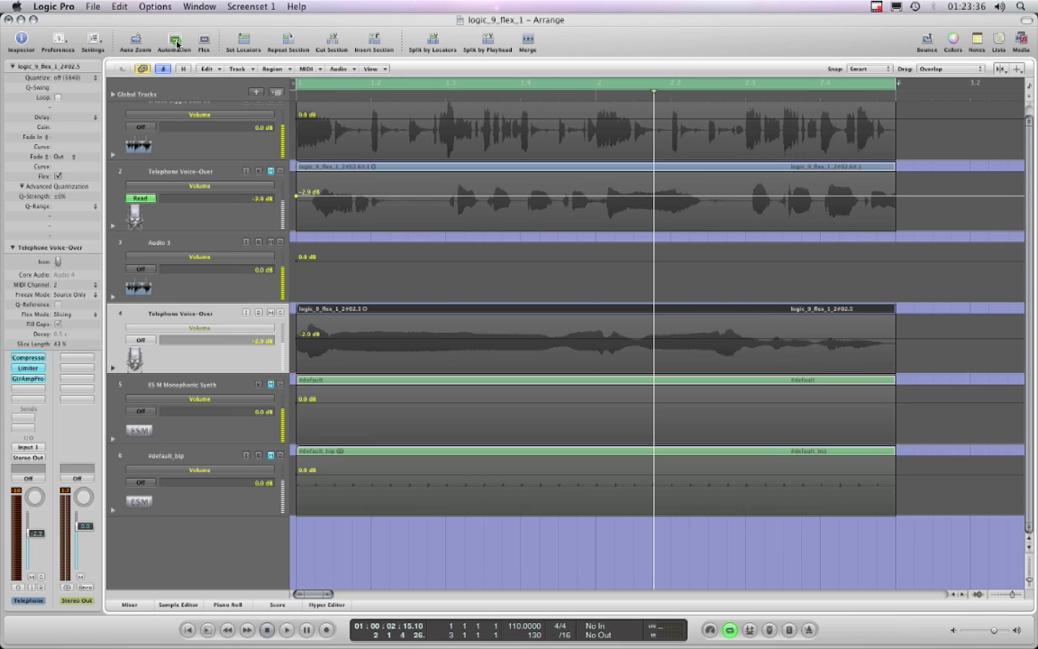
pyautogui.click(174, 41)
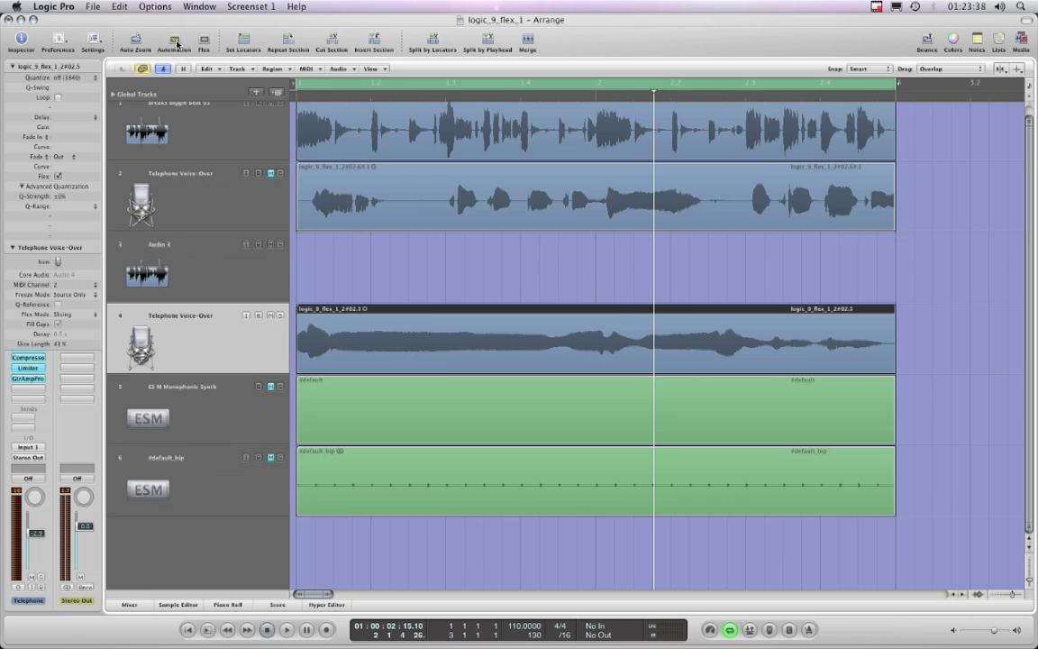
pyautogui.click(210, 348)
pyautogui.click(33, 470)
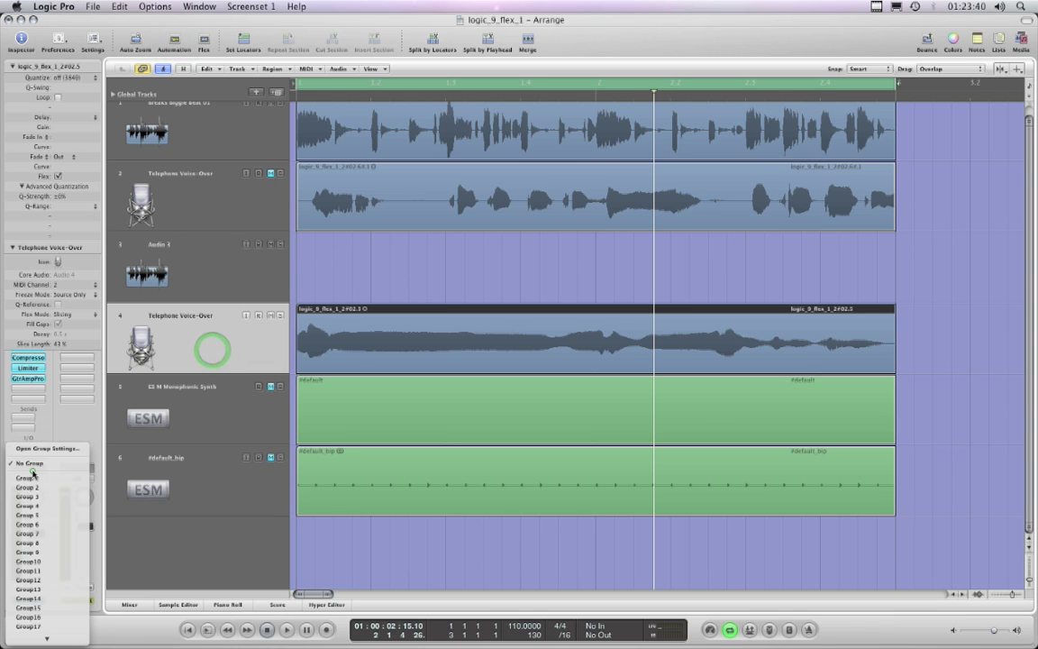
pyautogui.click(214, 344)
# - Reselect track 4's vocal region to show its region parameters
pyautogui.click(435, 278)
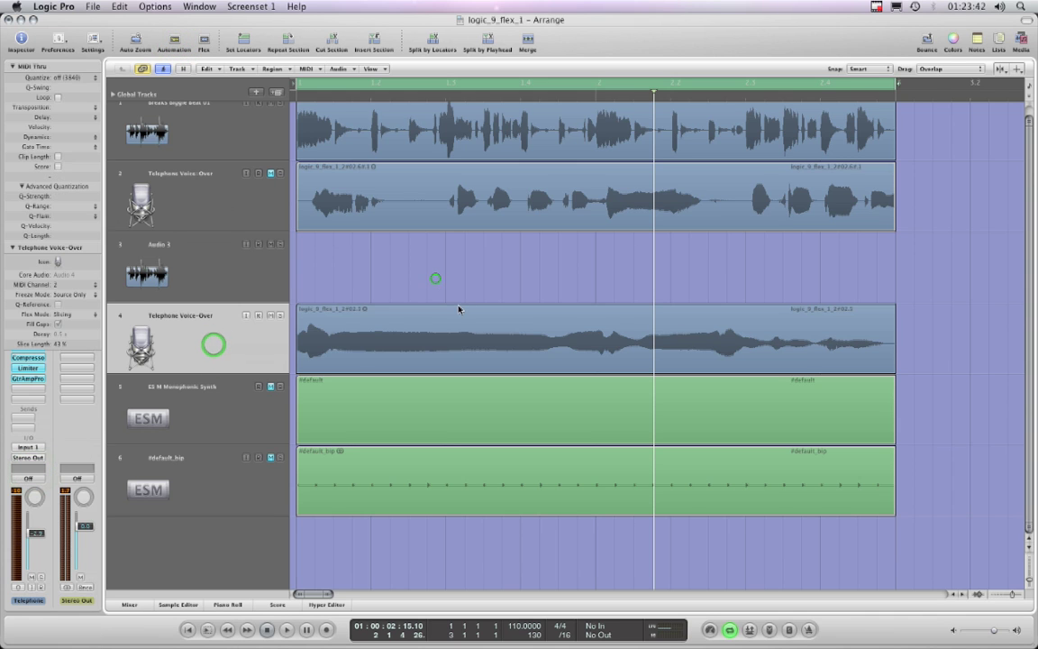
pyautogui.click(462, 313)
pyautogui.click(514, 267)
pyautogui.click(516, 309)
pyautogui.click(235, 350)
pyautogui.click(439, 271)
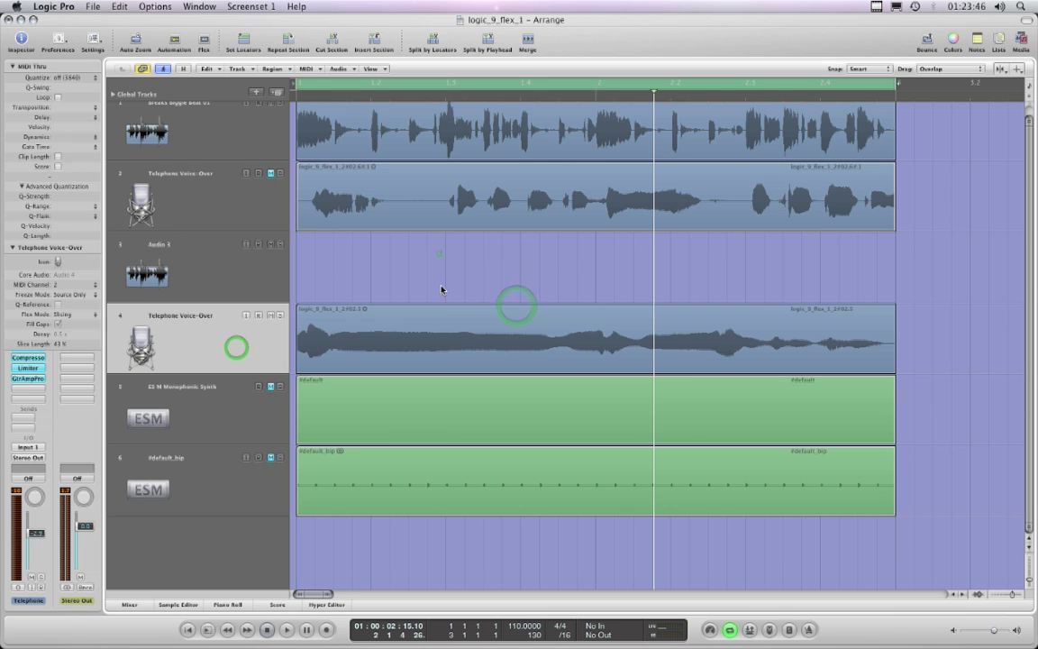
pyautogui.click(441, 312)
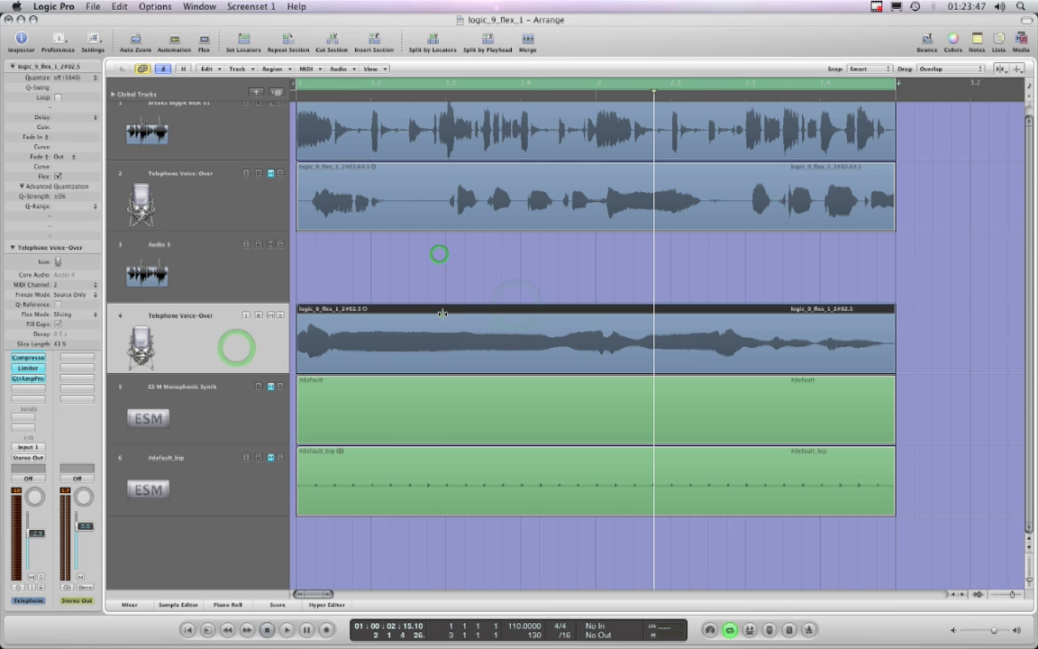
# - Play the arrangement from the project start, then stop
pyautogui.click(267, 630)
pyautogui.click(285, 630)
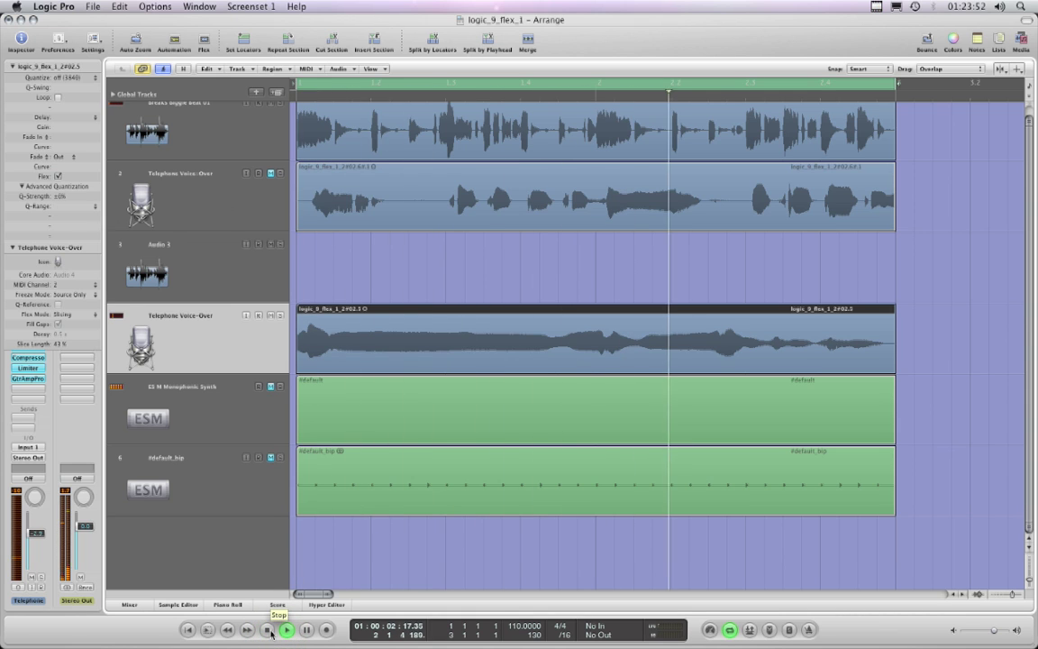
pyautogui.click(268, 629)
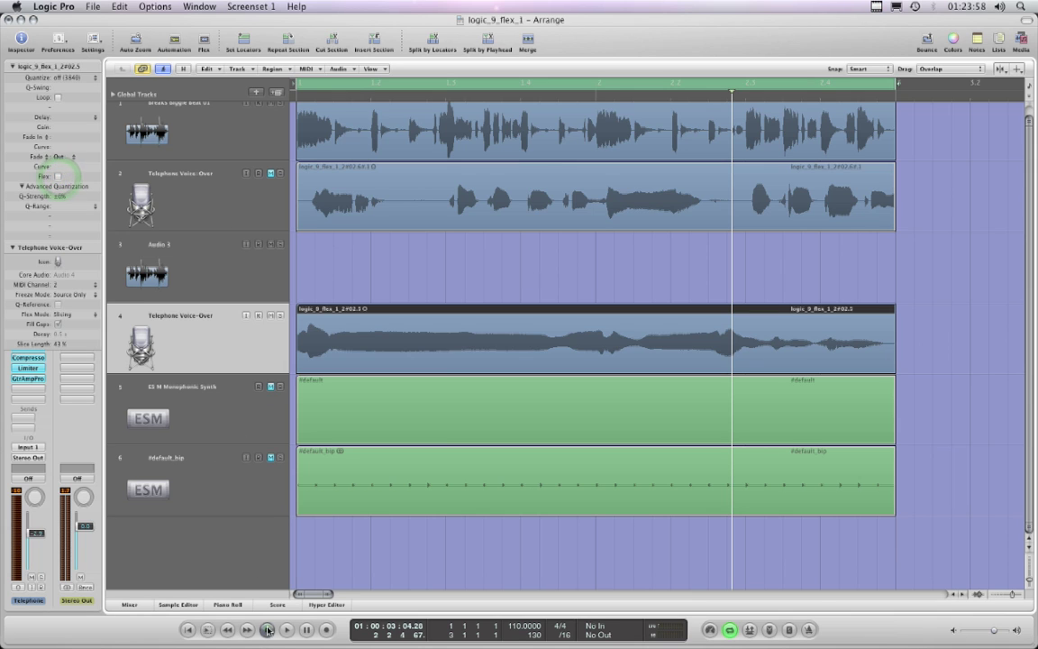
# - Select track 4's vocal region and turn Flex back on
pyautogui.press('Return')
pyautogui.click(371, 280)
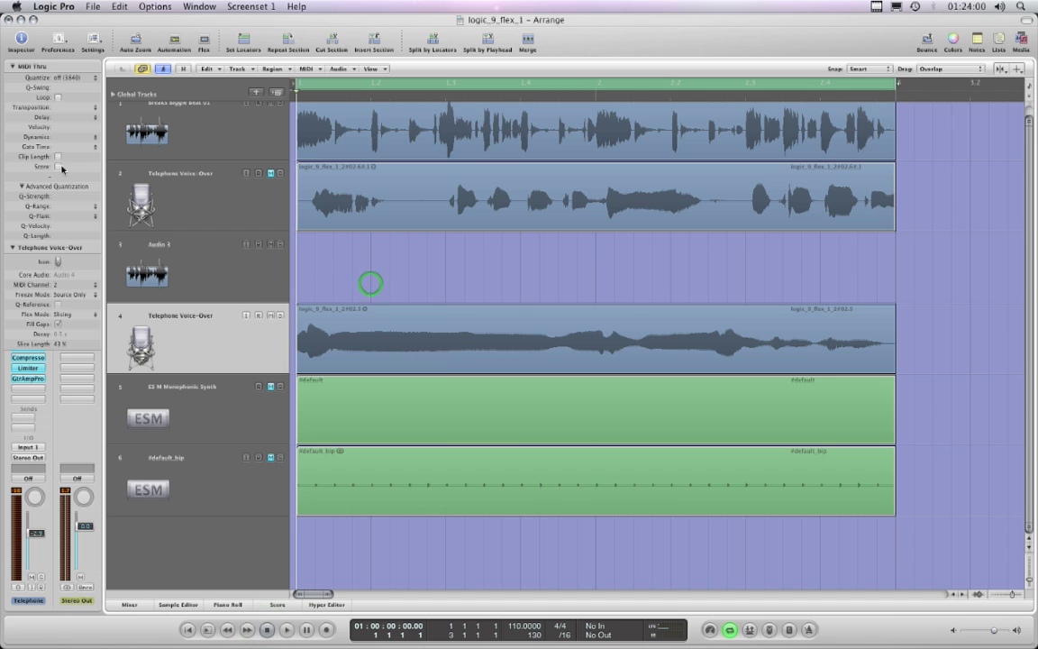
pyautogui.click(328, 309)
pyautogui.click(59, 177)
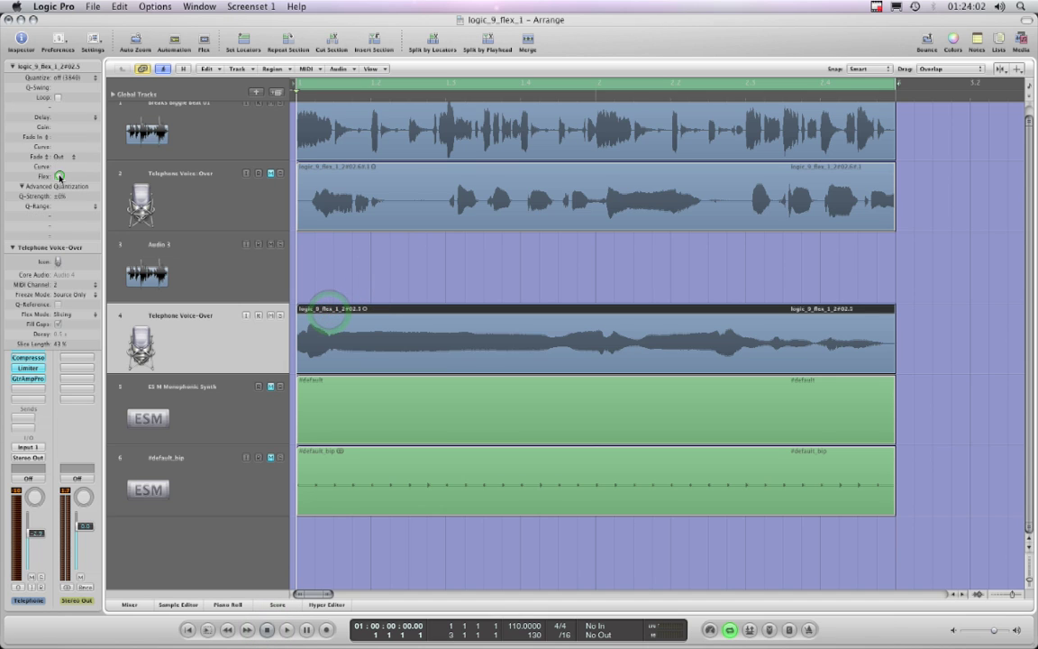
pyautogui.click(367, 285)
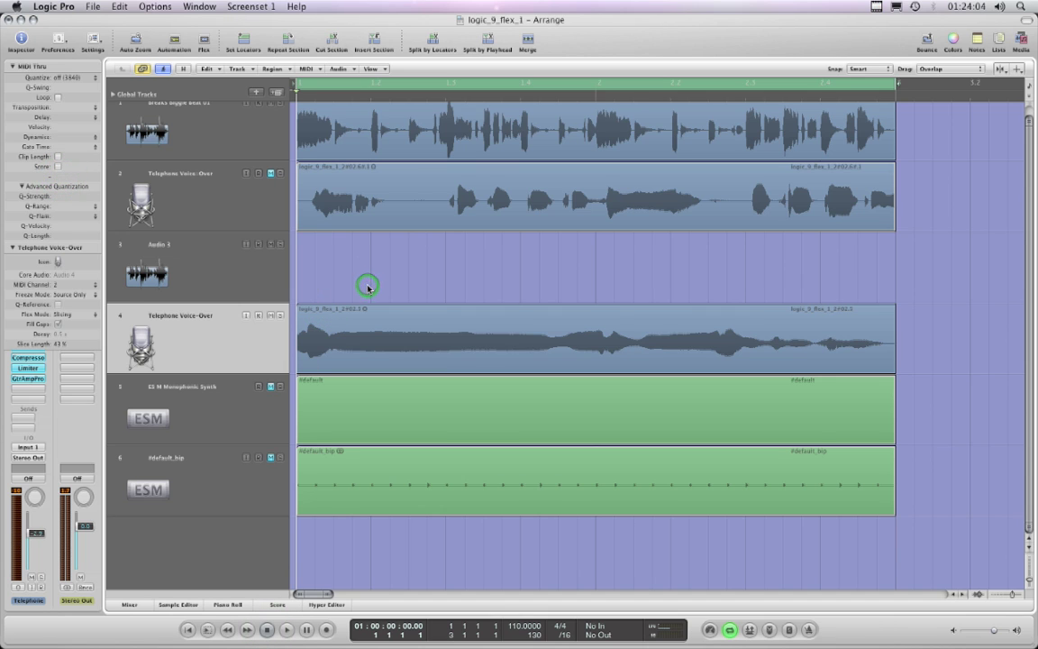
# - Play the arrangement twice to compare, returning the playhead to the start
pyautogui.click(287, 630)
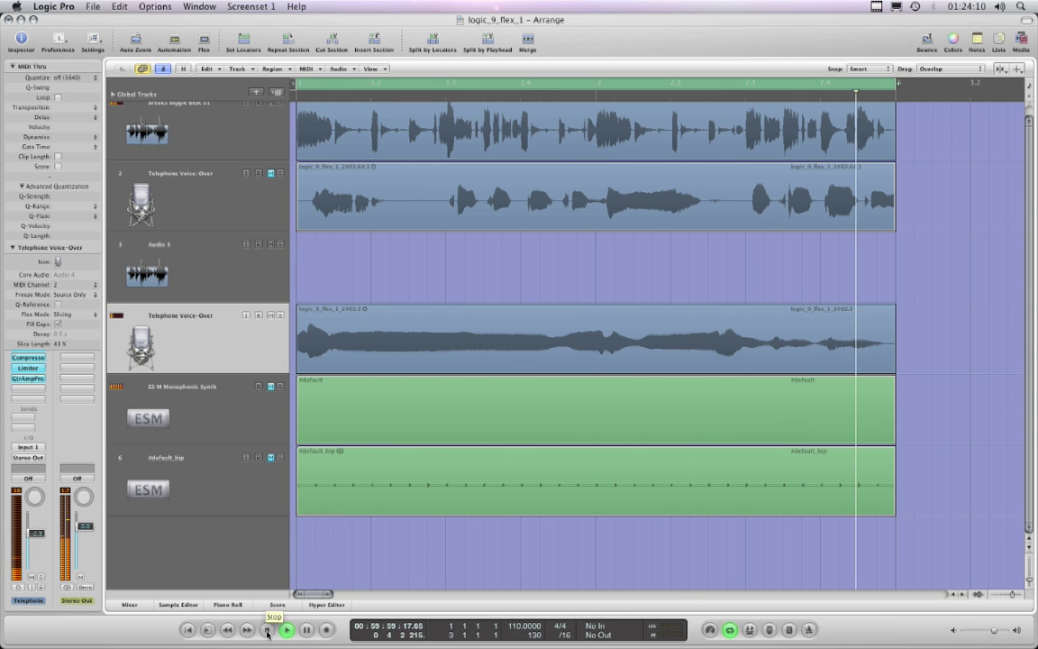
pyautogui.click(267, 631)
pyautogui.click(310, 311)
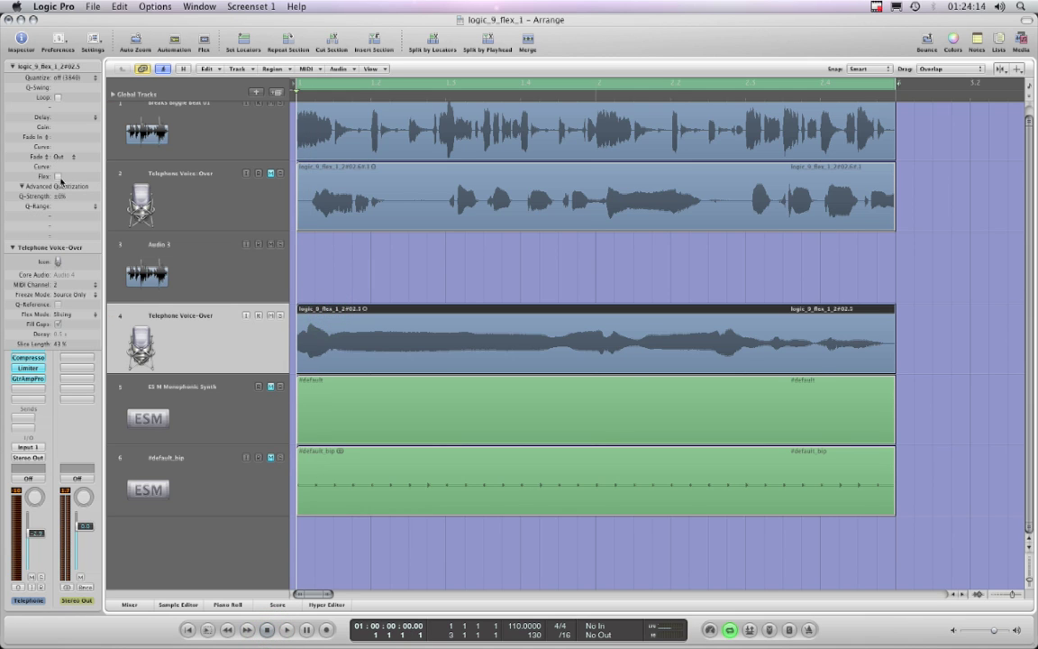
pyautogui.click(286, 629)
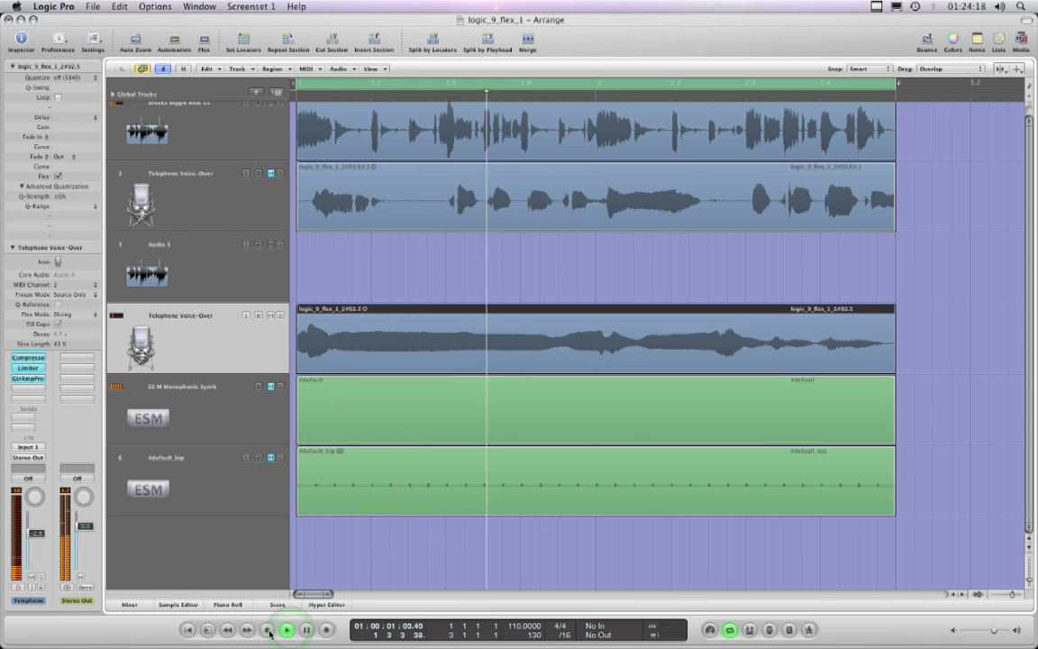
pyautogui.click(267, 630)
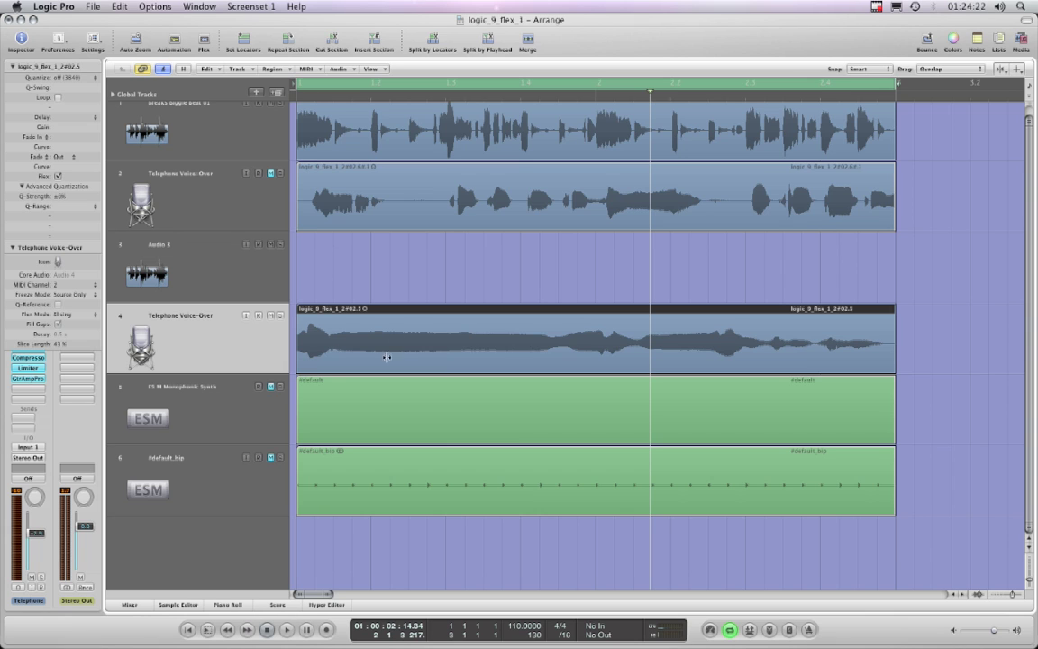
pyautogui.click(267, 630)
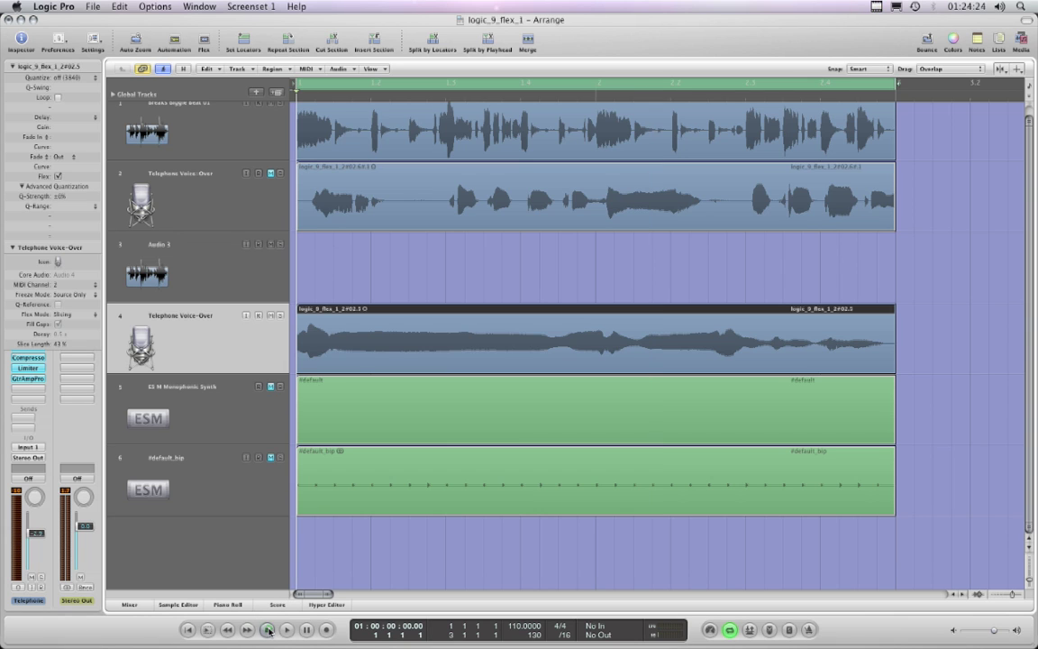
pyautogui.click(430, 285)
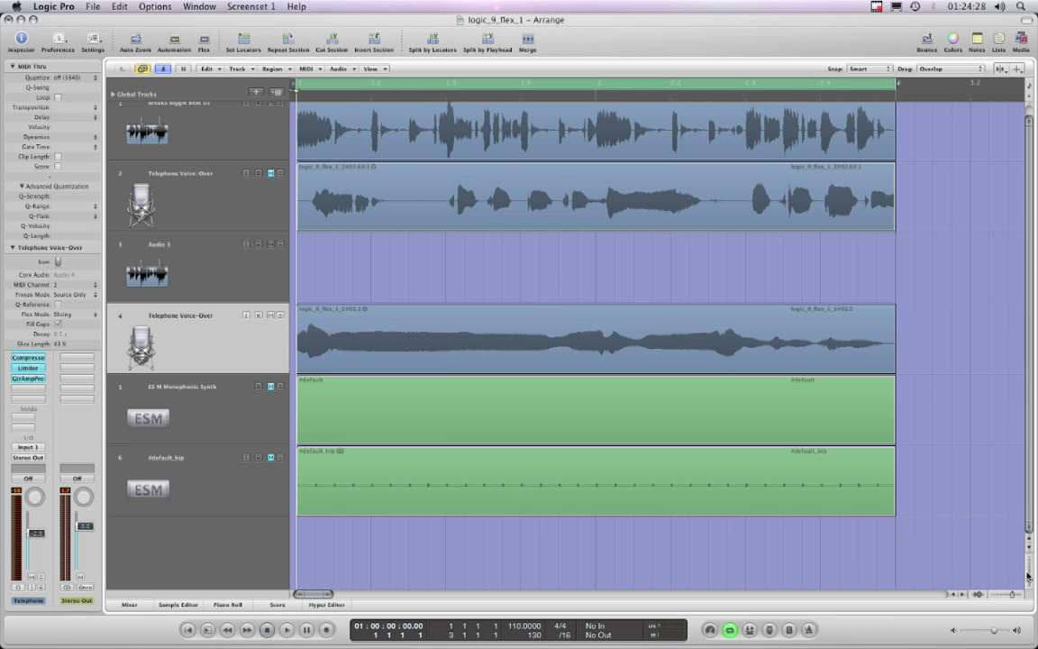
# - Shrink track heights, select Breaks Biggie Beat 01, enable its Flex and show flex view
pyautogui.moveTo(1027, 575); pyautogui.dragTo(1029, 573)
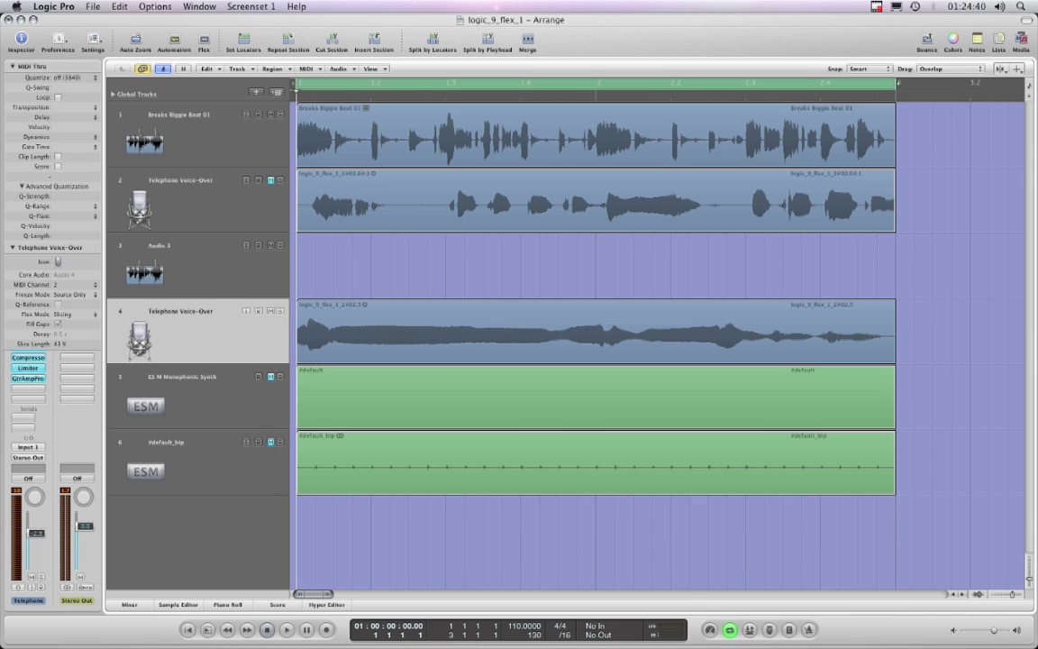
pyautogui.click(246, 340)
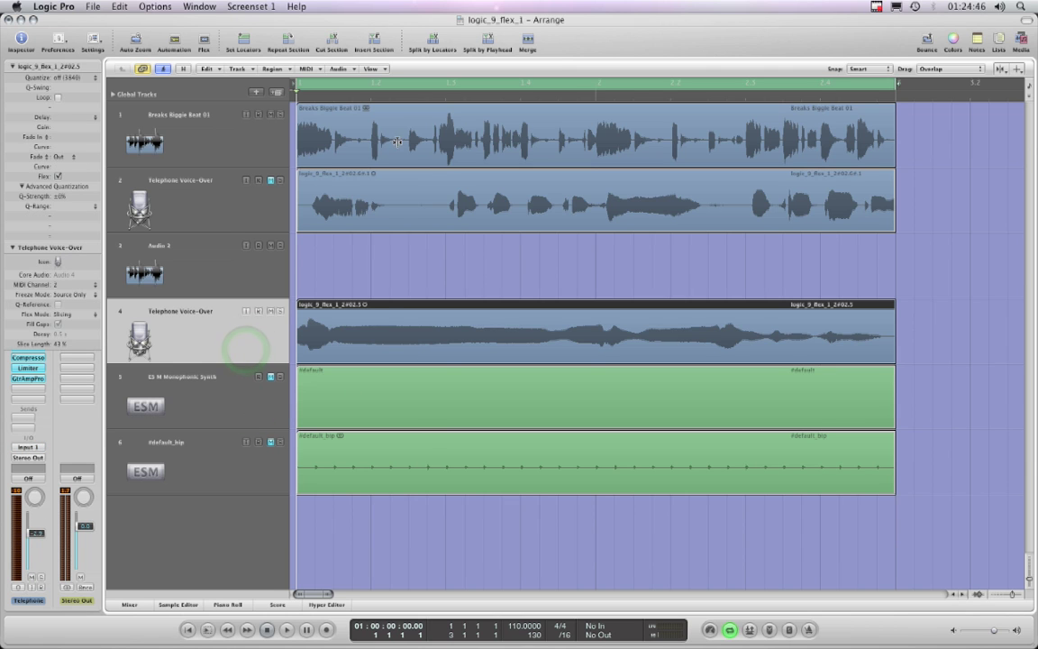
pyautogui.click(263, 146)
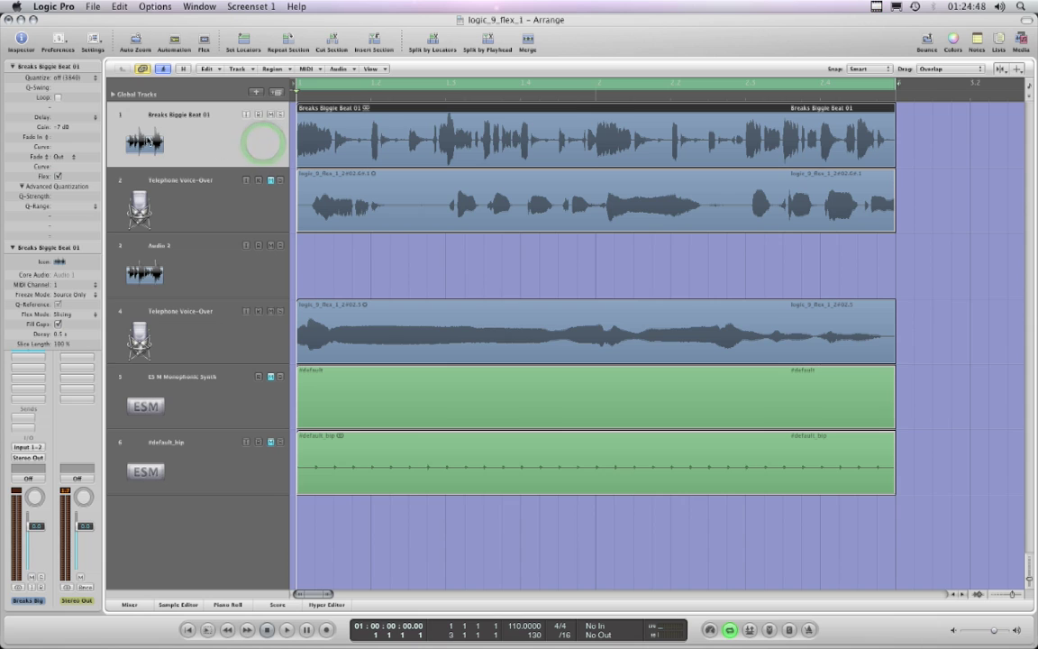
pyautogui.click(59, 176)
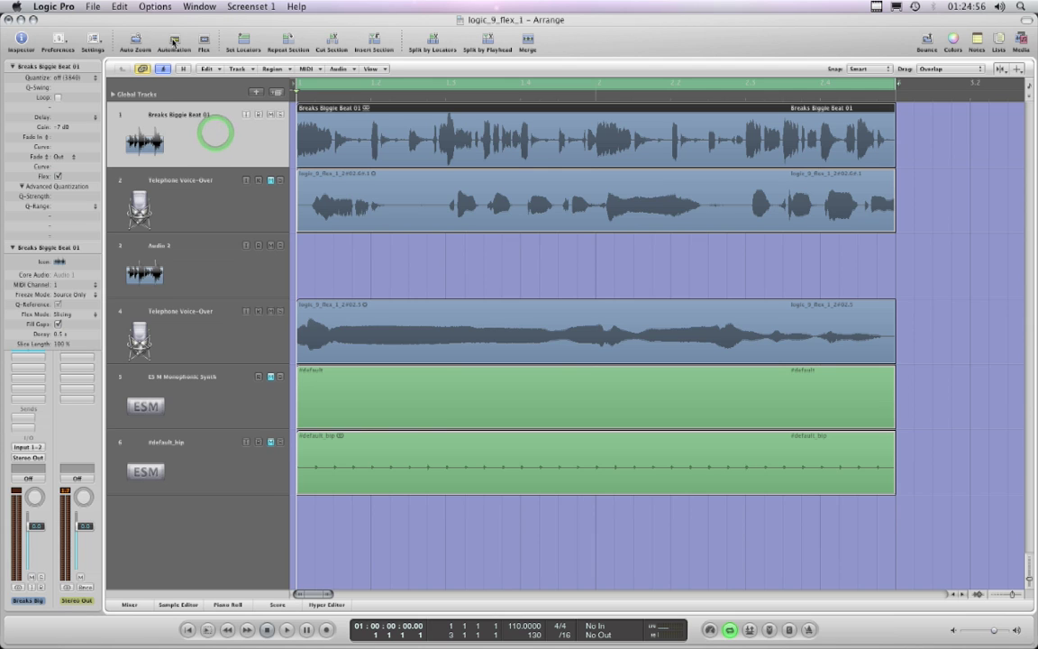
pyautogui.click(204, 42)
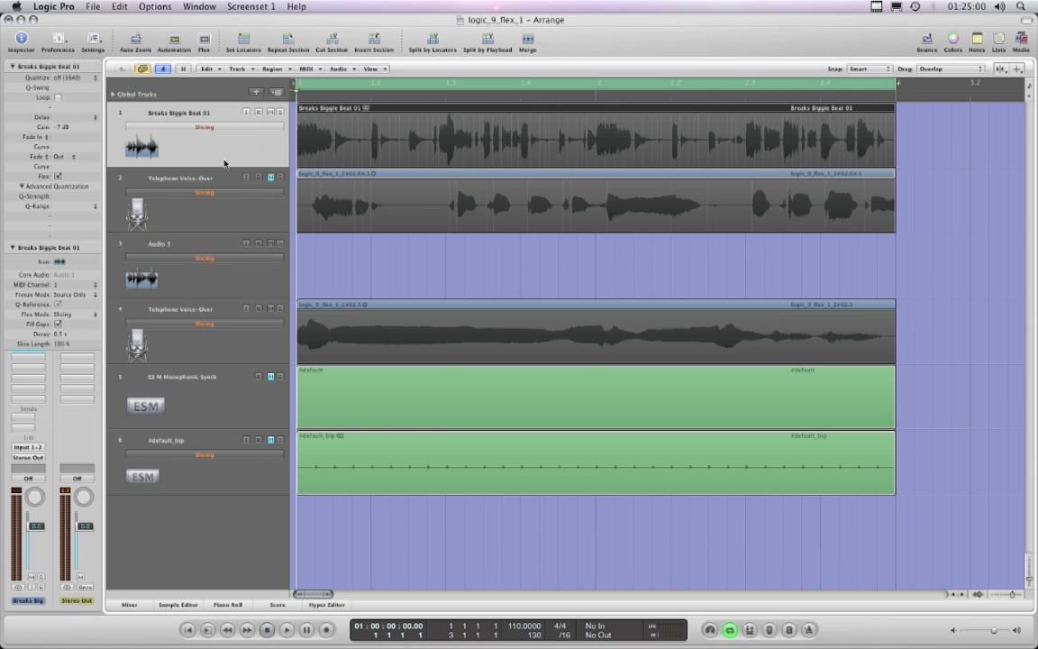
# - Try 1/16-Note quantize on the Breaks region, then set quantize back to off
pyautogui.click(84, 76)
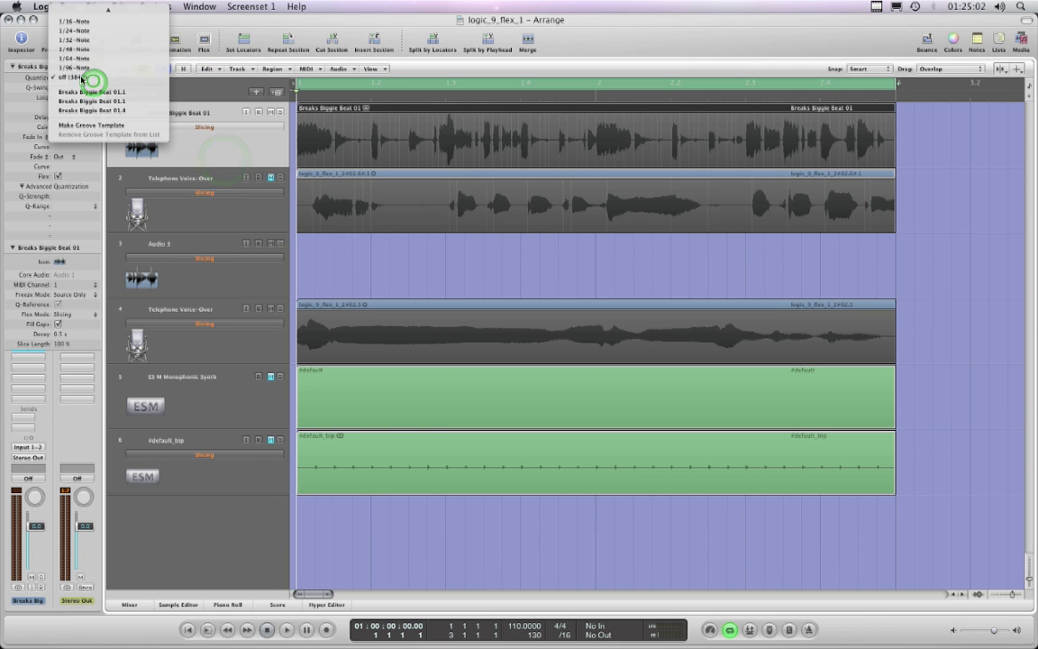
pyautogui.click(86, 29)
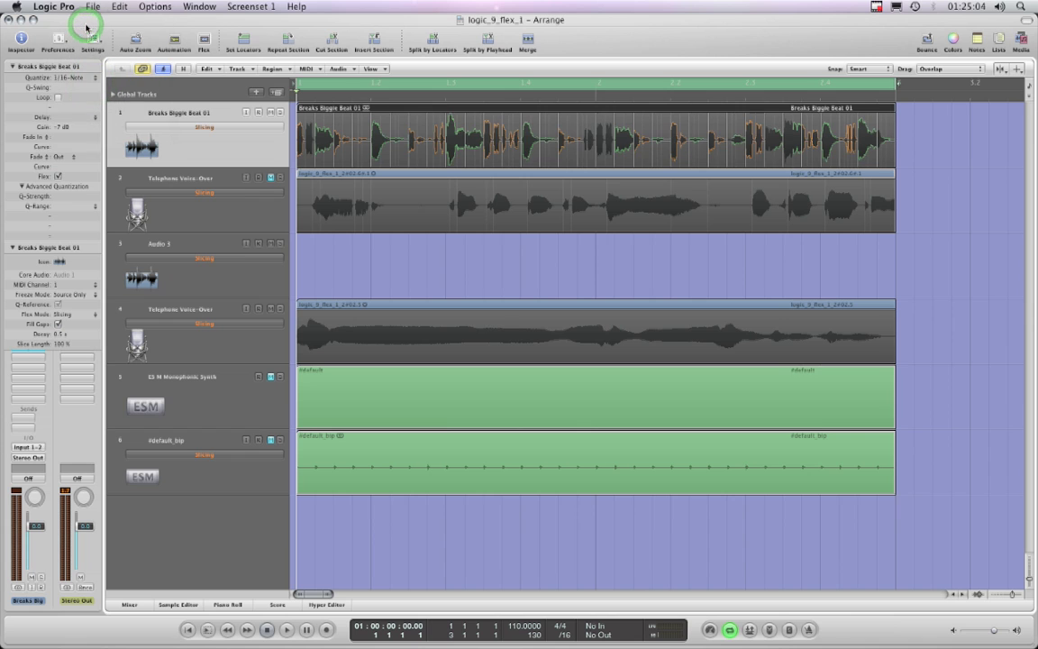
pyautogui.click(87, 76)
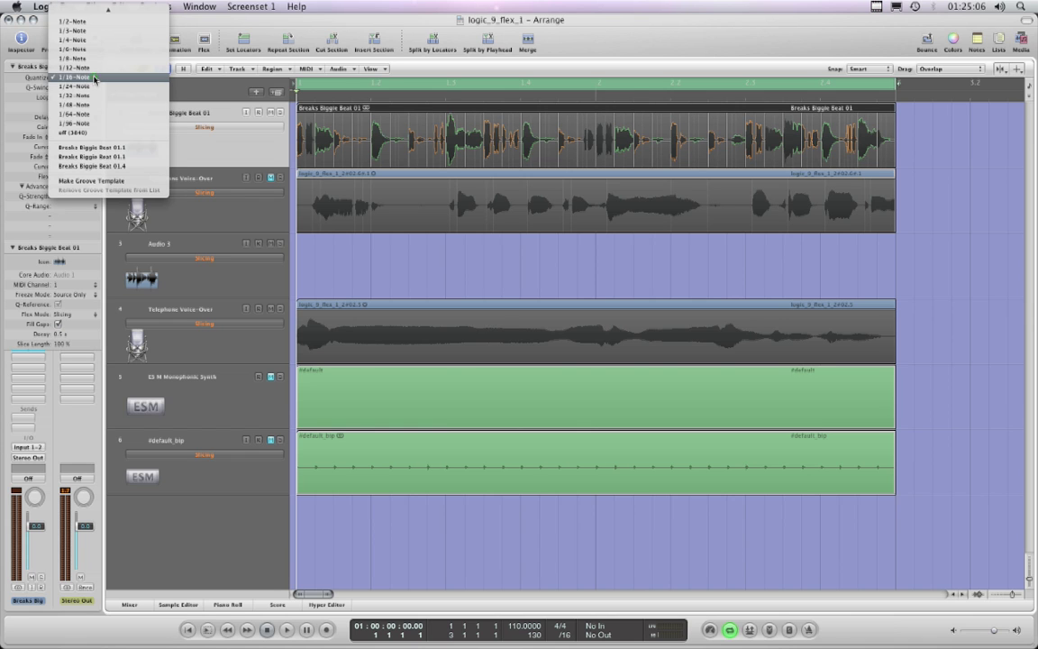
pyautogui.click(86, 133)
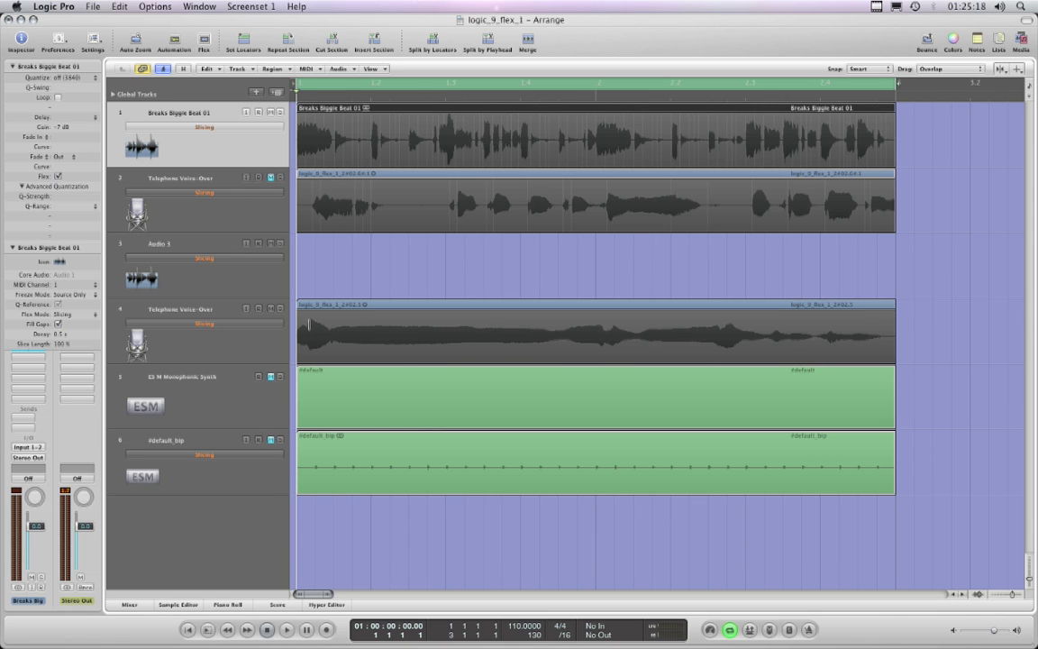
# - Add two flex markers near the start of track 4's vocal region
pyautogui.click(275, 343)
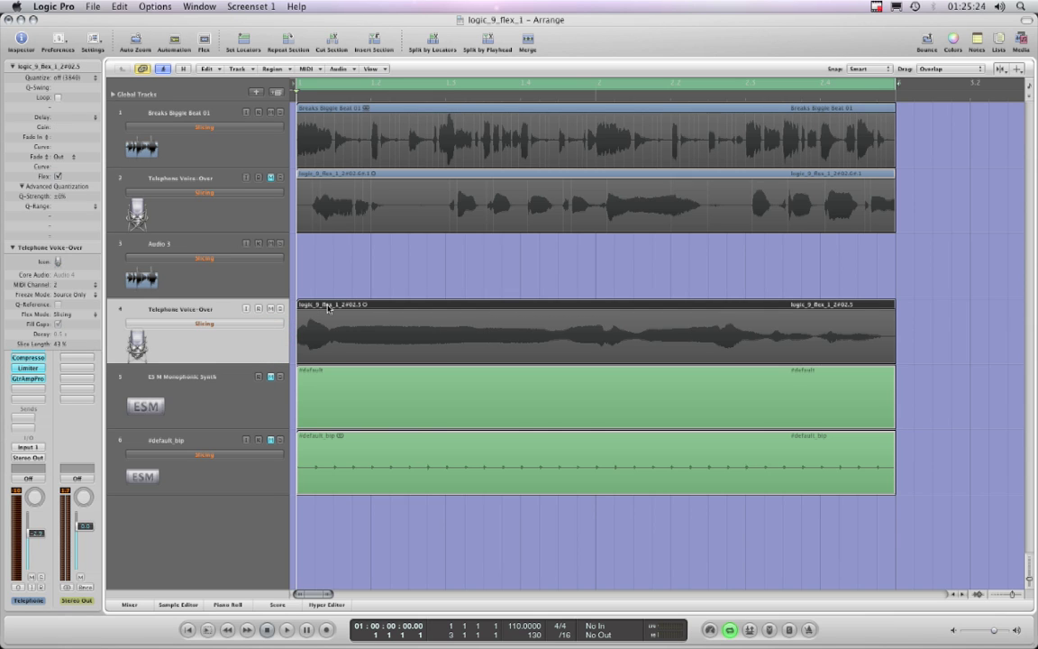
pyautogui.click(315, 322)
pyautogui.click(361, 324)
# - Set the Arrange snap to Division and reselect the vocal region
pyautogui.click(867, 69)
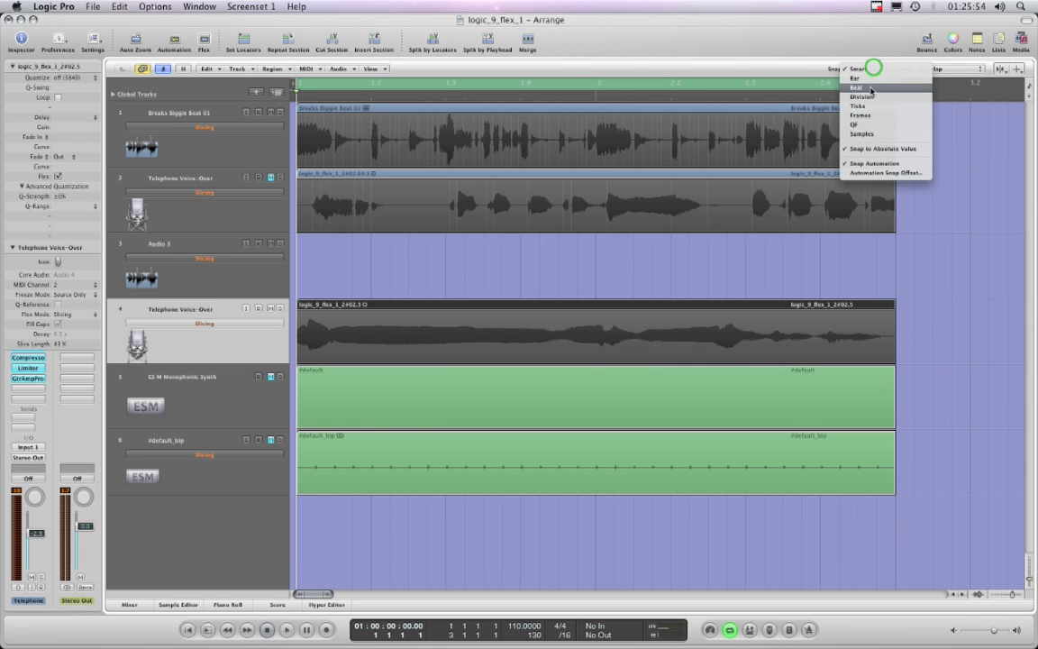
pyautogui.click(870, 97)
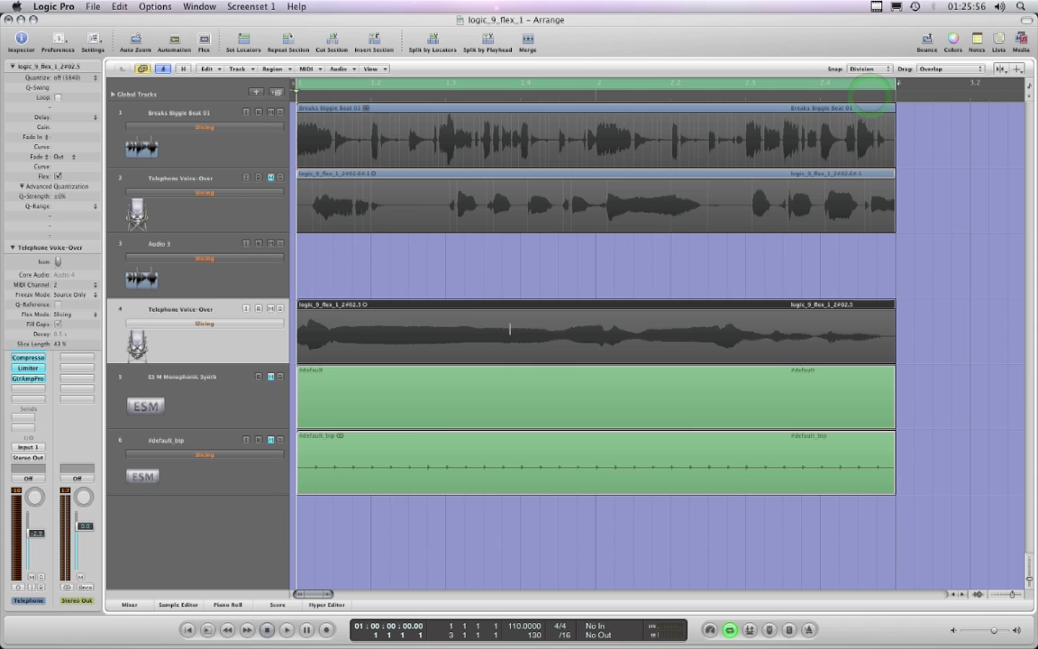
pyautogui.click(477, 272)
pyautogui.click(487, 308)
# - Open the vocal region in the Sample Editor, then close it and clear the selection
pyautogui.doubleClick(487, 308)
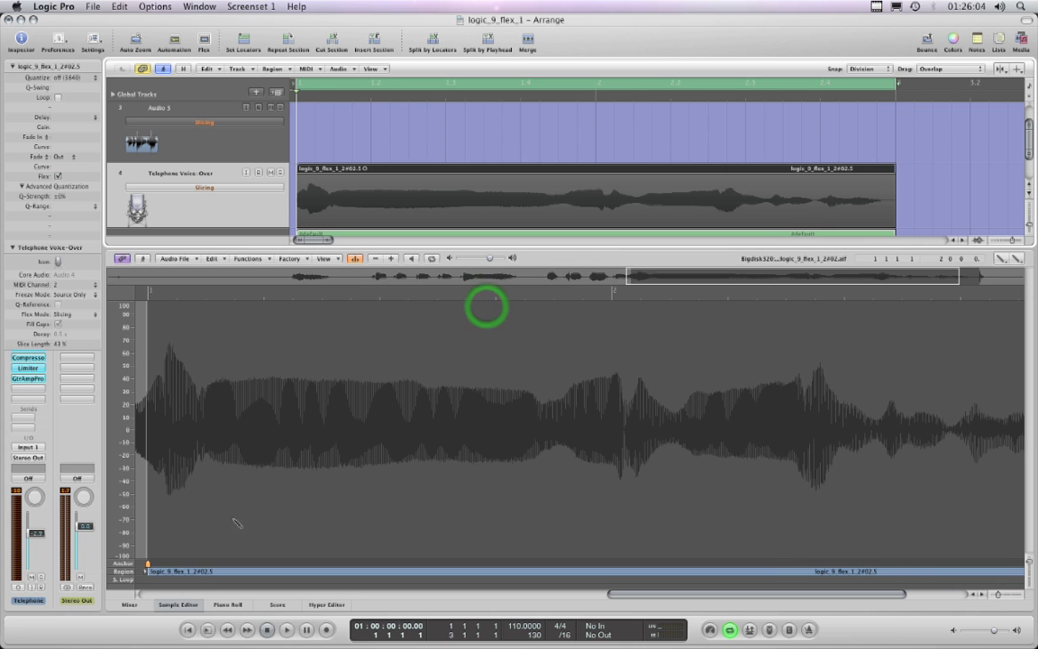
pyautogui.click(94, 83)
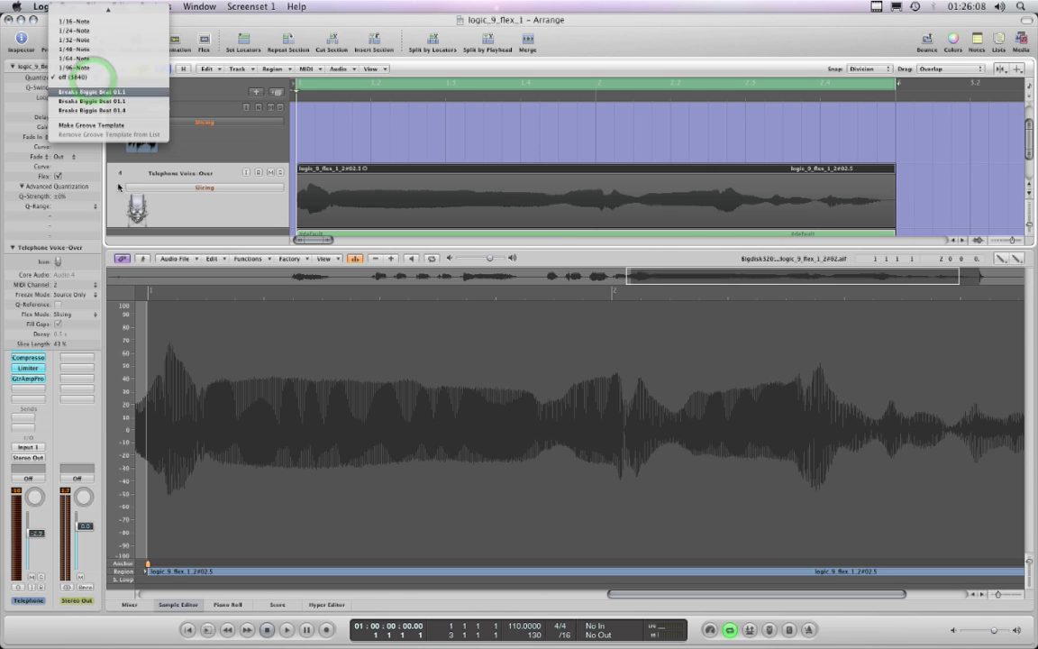
pyautogui.click(178, 608)
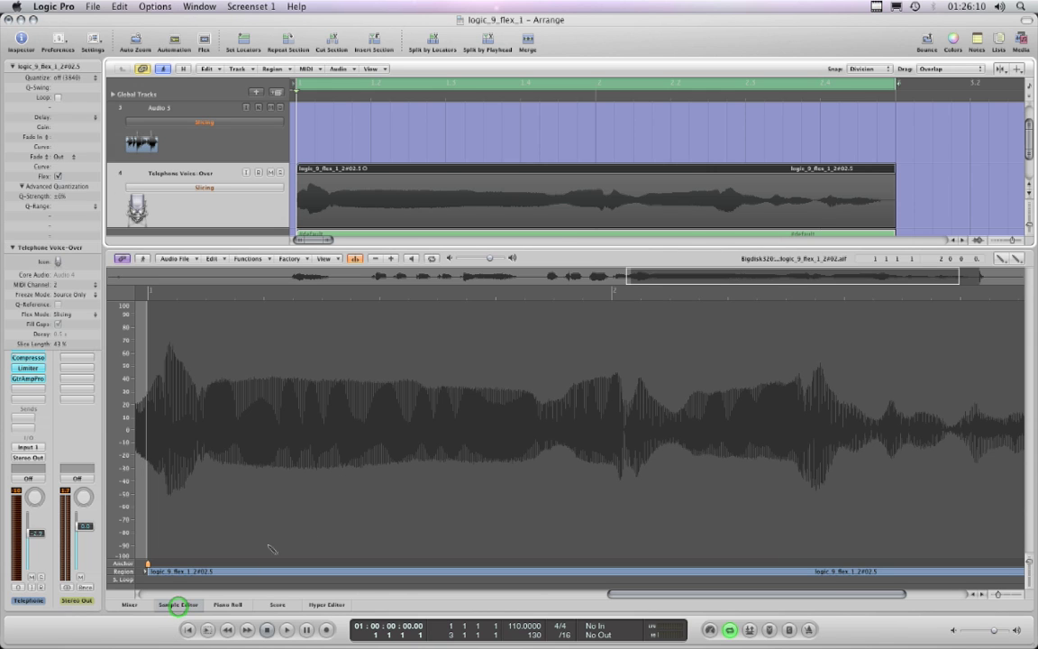
pyautogui.click(177, 604)
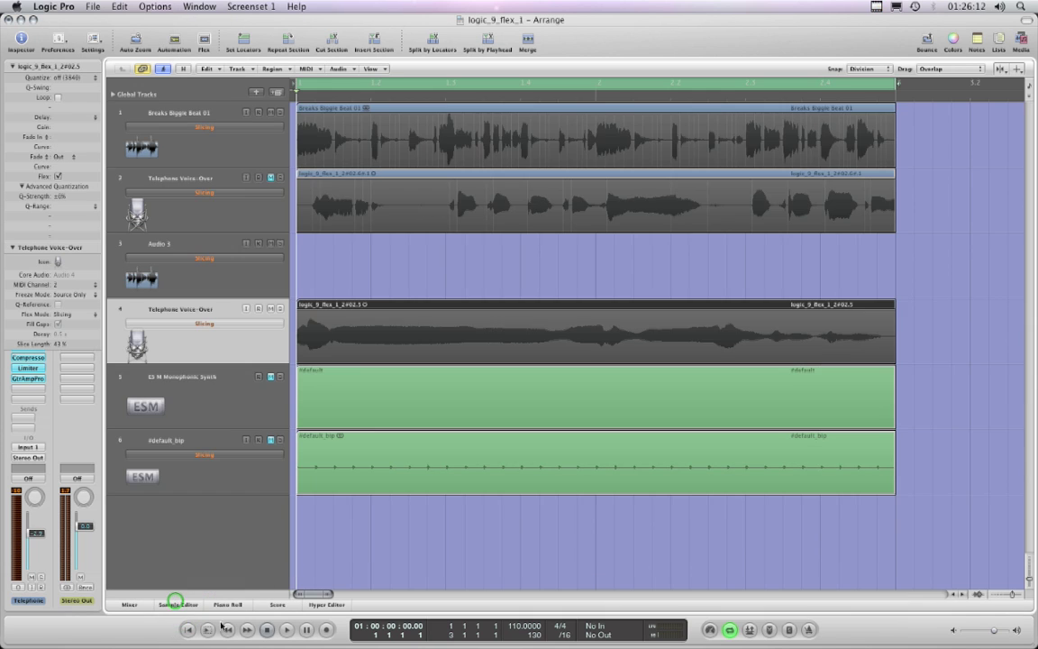
pyautogui.click(412, 287)
# - Reopen the vocal region, set its Quantize to 1/16-Note, and mark the first transient
pyautogui.doubleClick(388, 306)
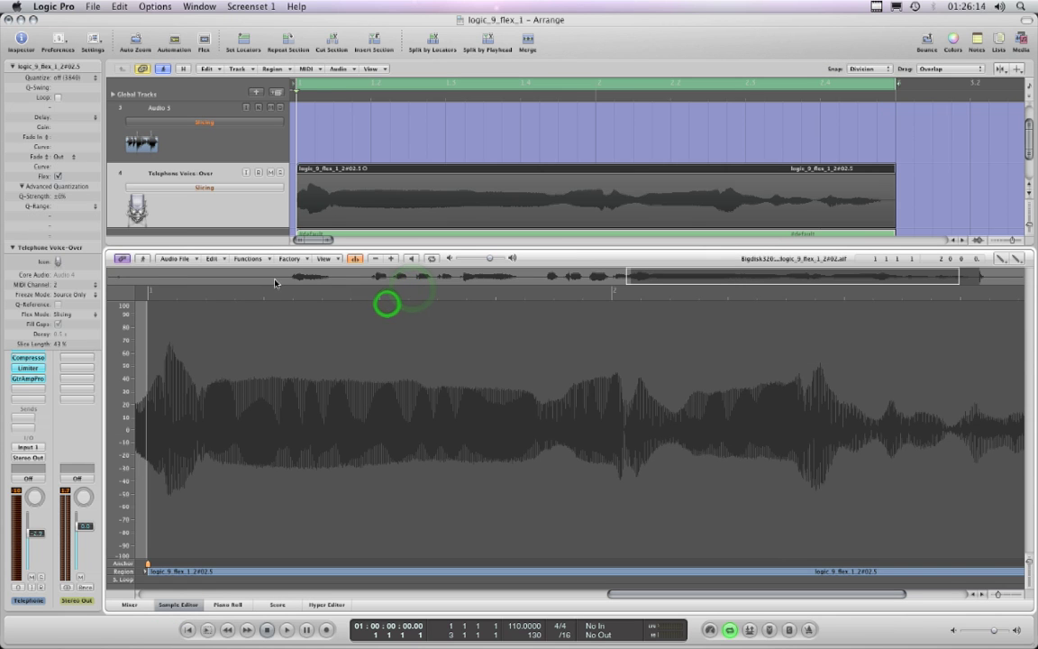
pyautogui.click(94, 81)
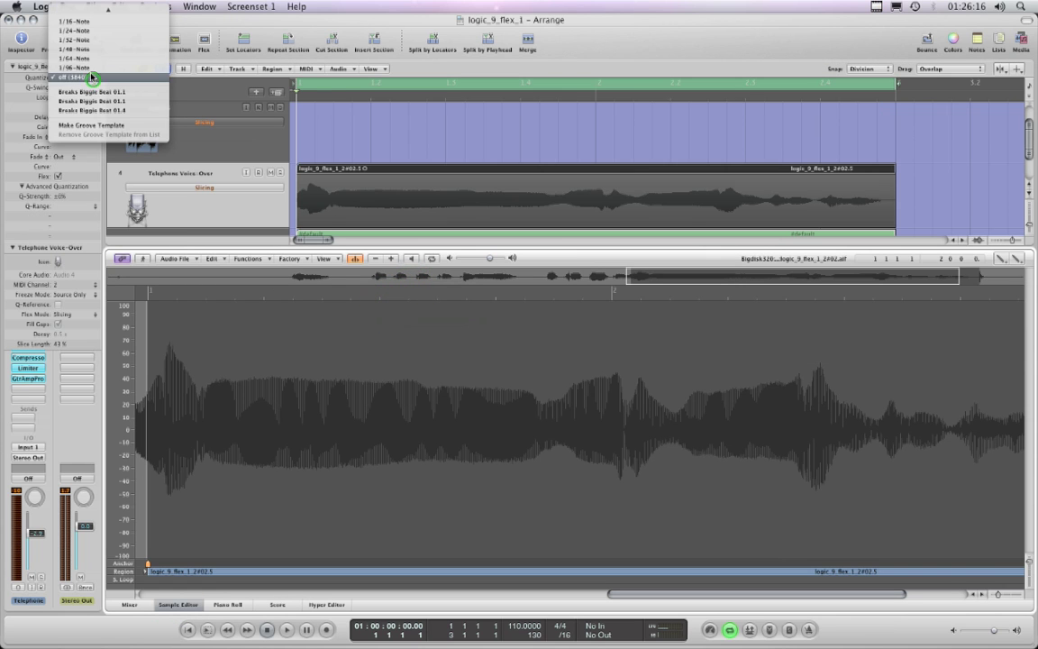
pyautogui.click(90, 27)
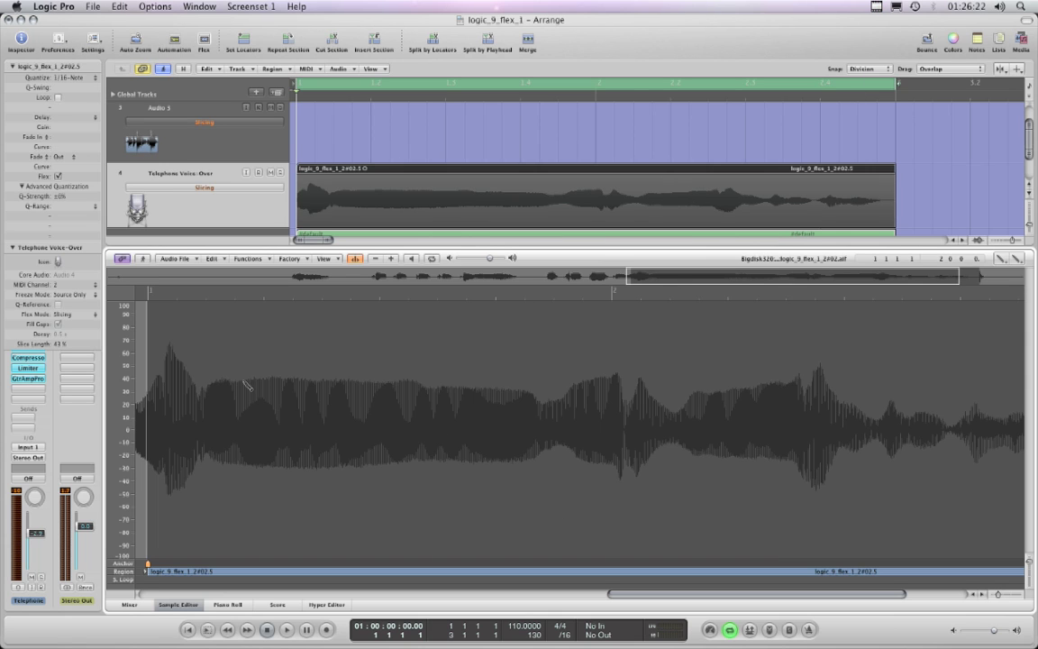
pyautogui.click(357, 260)
pyautogui.click(175, 325)
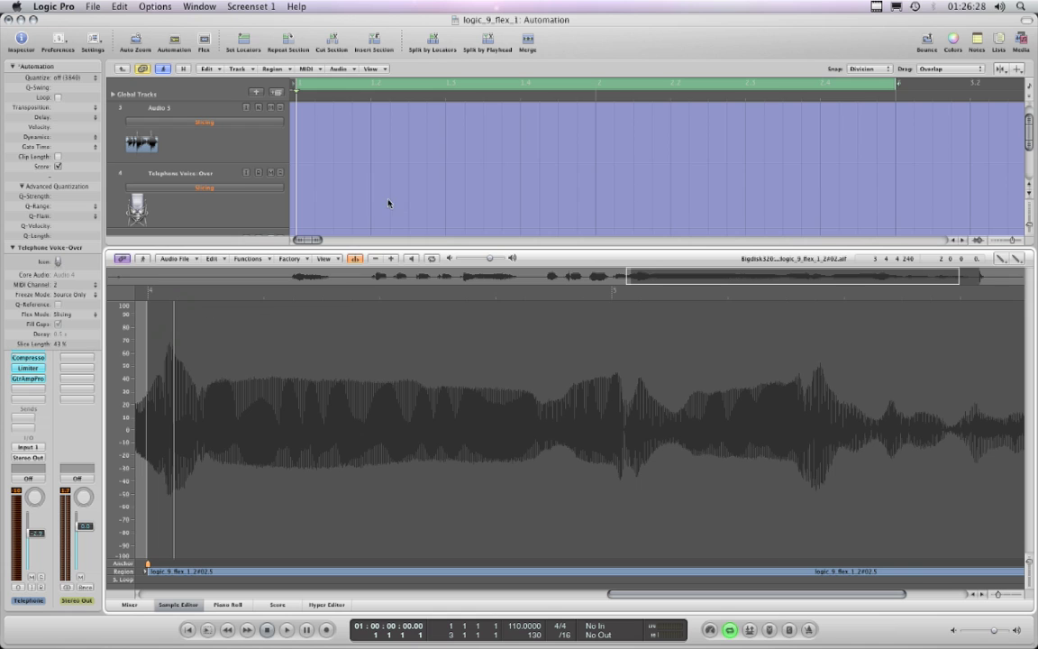
# - Close the Sample Editor and zoom the arrangement out to show bars 1–15
pyautogui.click(193, 603)
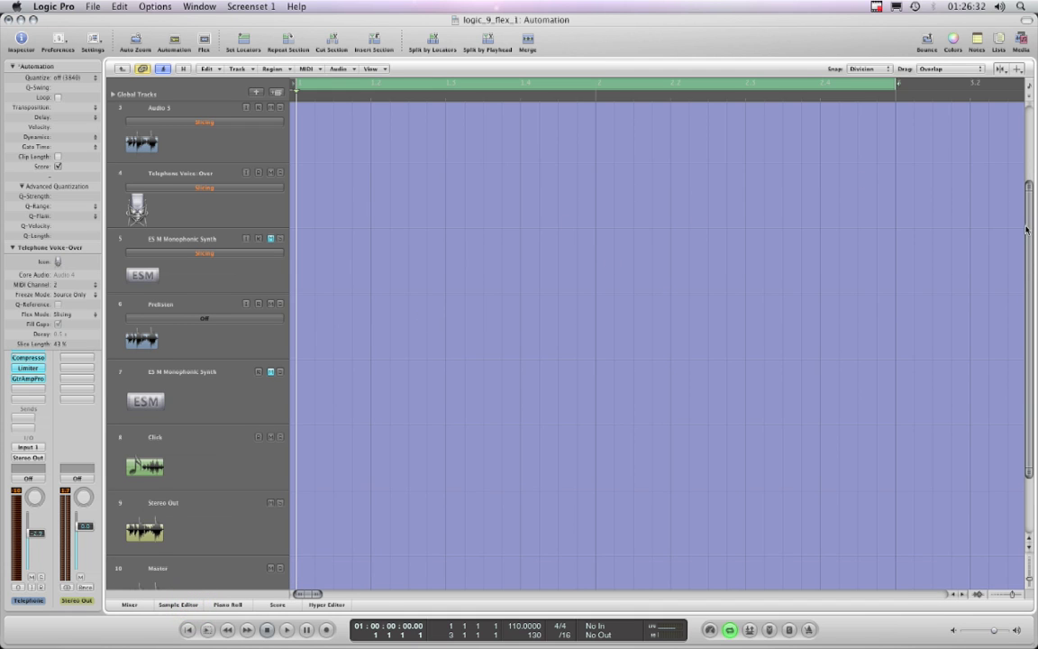
pyautogui.scroll(5, 1026, 227)
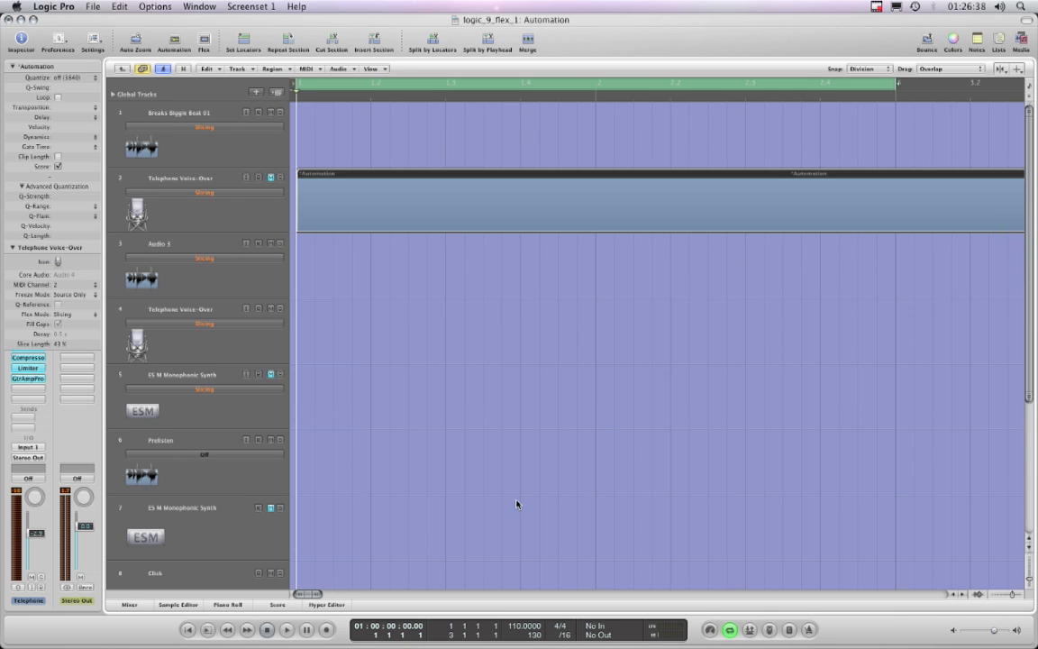
pyautogui.click(320, 594)
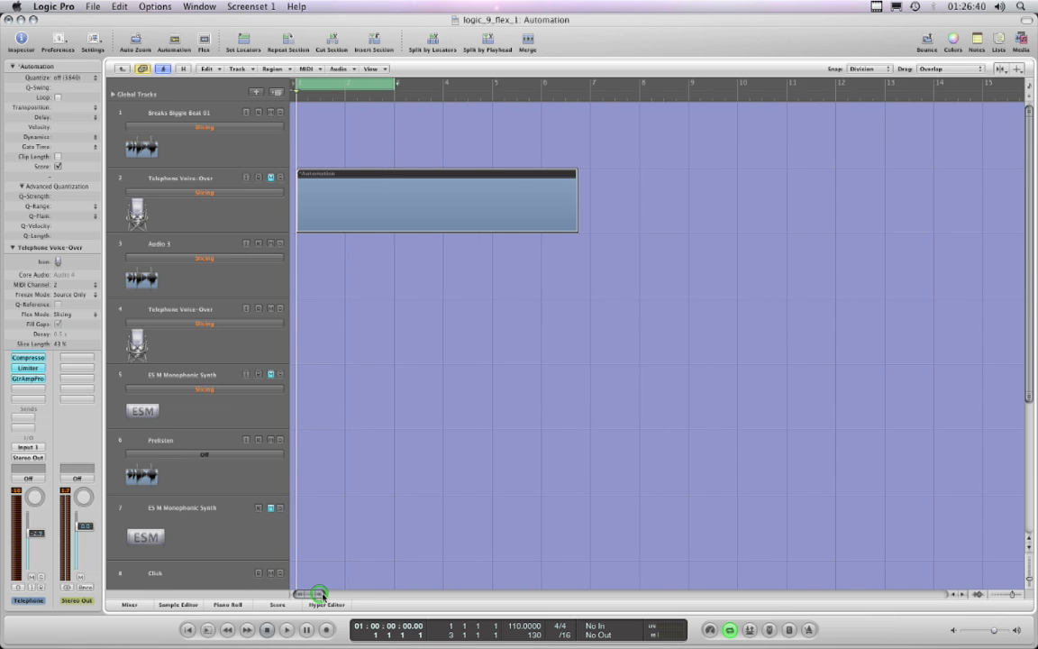
pyautogui.click(536, 280)
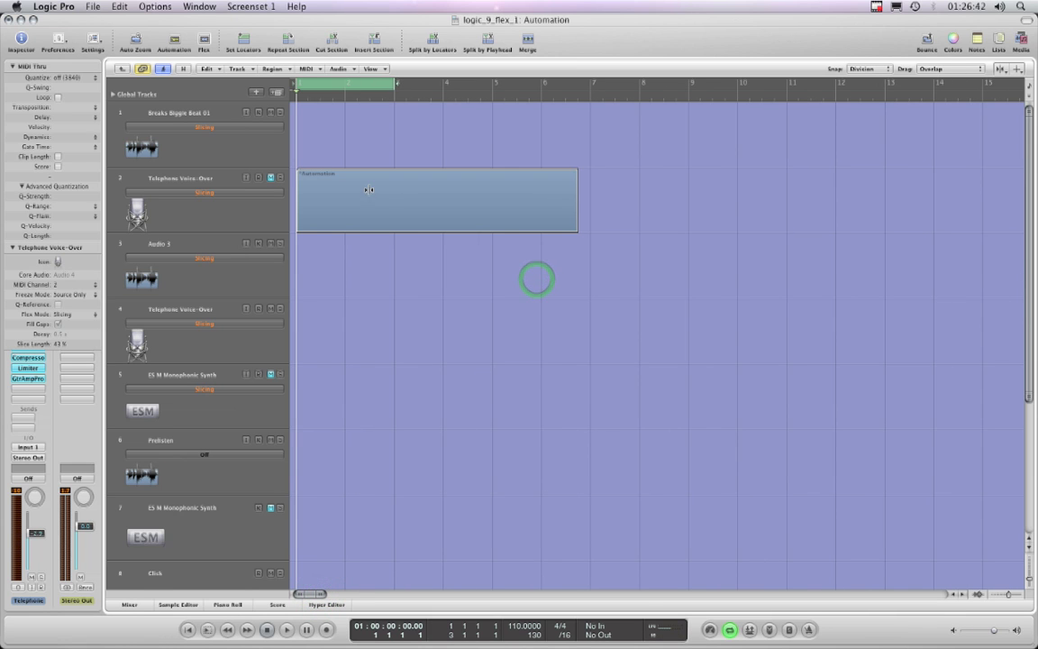
pyautogui.click(608, 187)
# - Select each of the seven track headers in turn, then return to the Arrange screenset
pyautogui.click(215, 157)
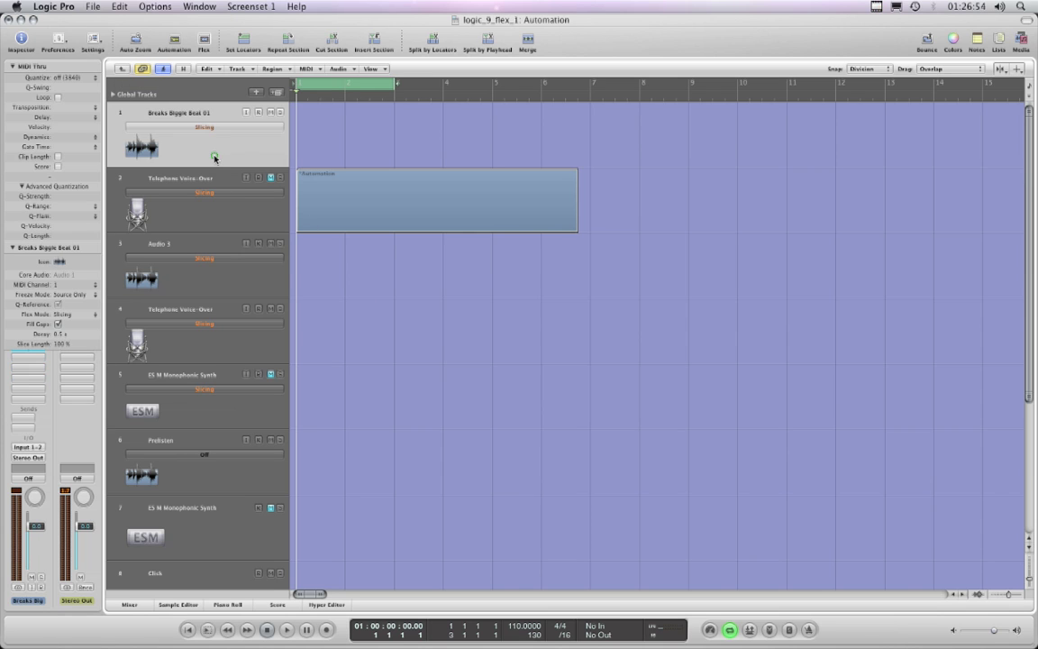
pyautogui.click(216, 213)
pyautogui.click(228, 278)
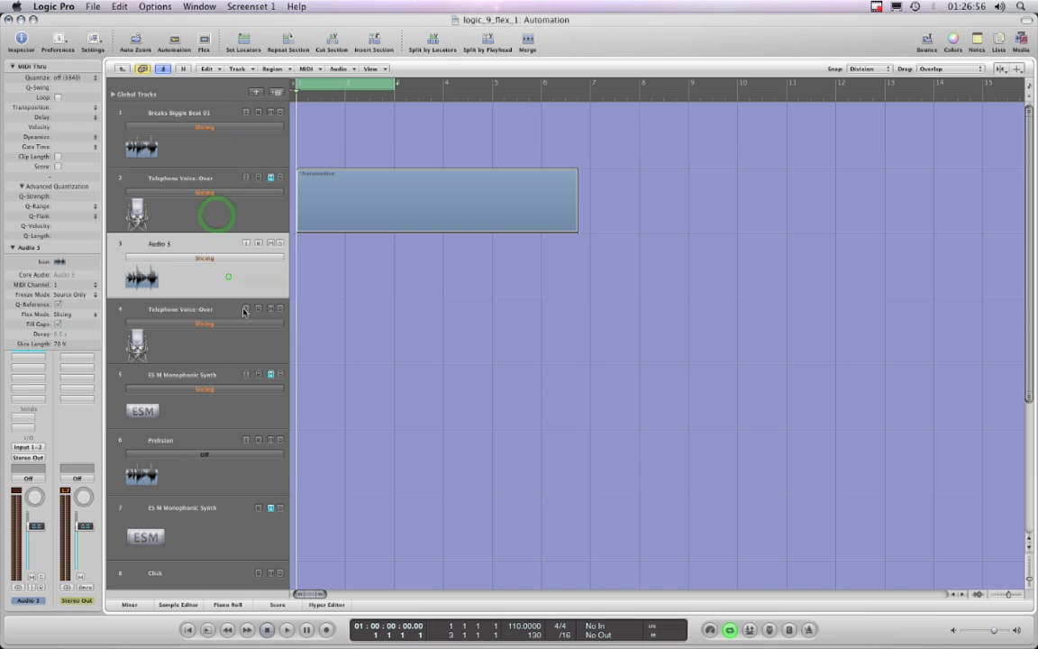
pyautogui.click(235, 347)
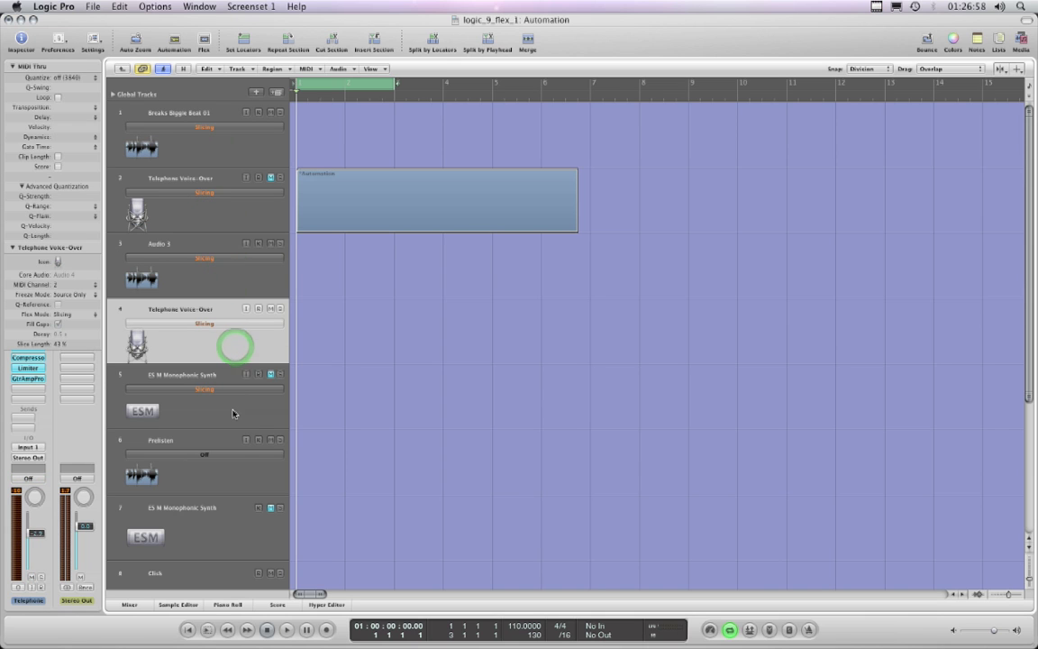
pyautogui.click(233, 410)
pyautogui.click(240, 471)
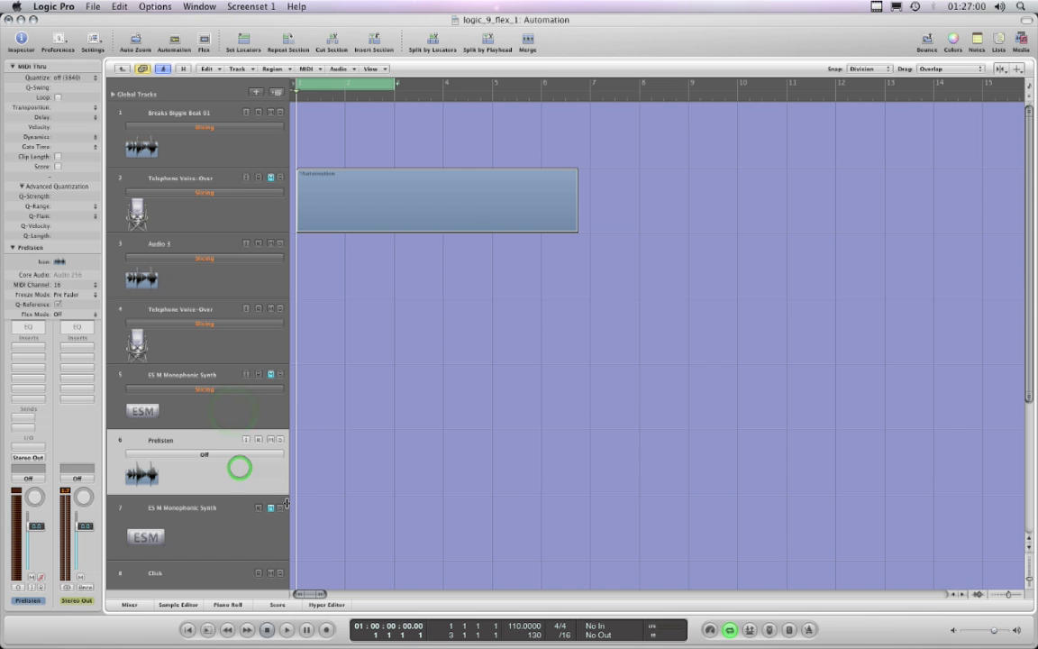
pyautogui.click(216, 539)
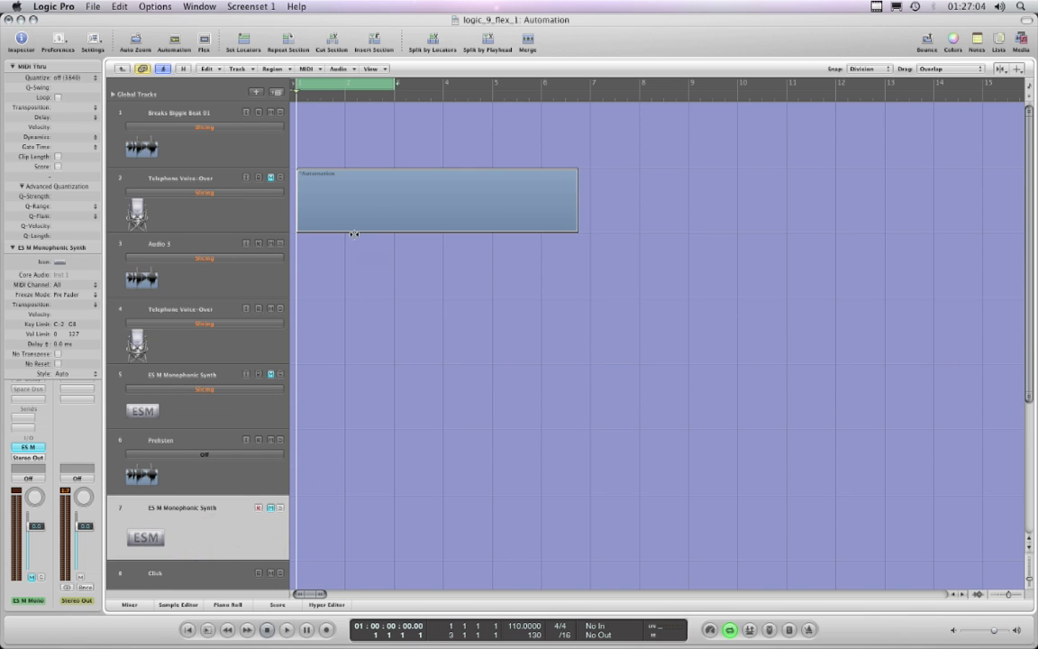
pyautogui.click(373, 197)
pyautogui.click(123, 68)
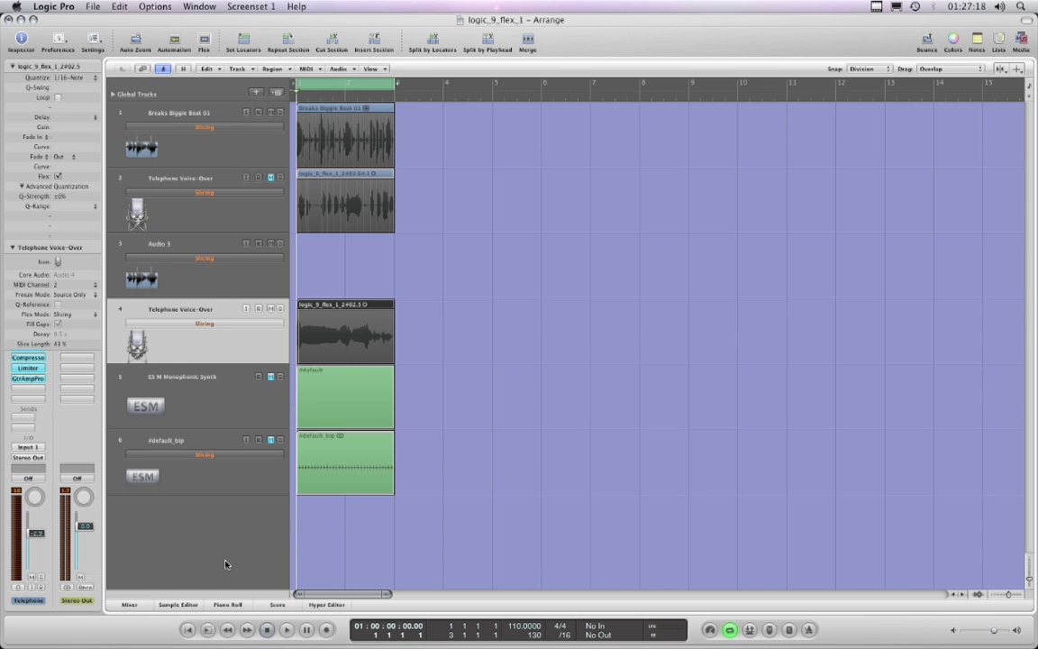
# - Open the vocal region's waveform and nudge the first transient marker slightly later
pyautogui.doubleClick(360, 306)
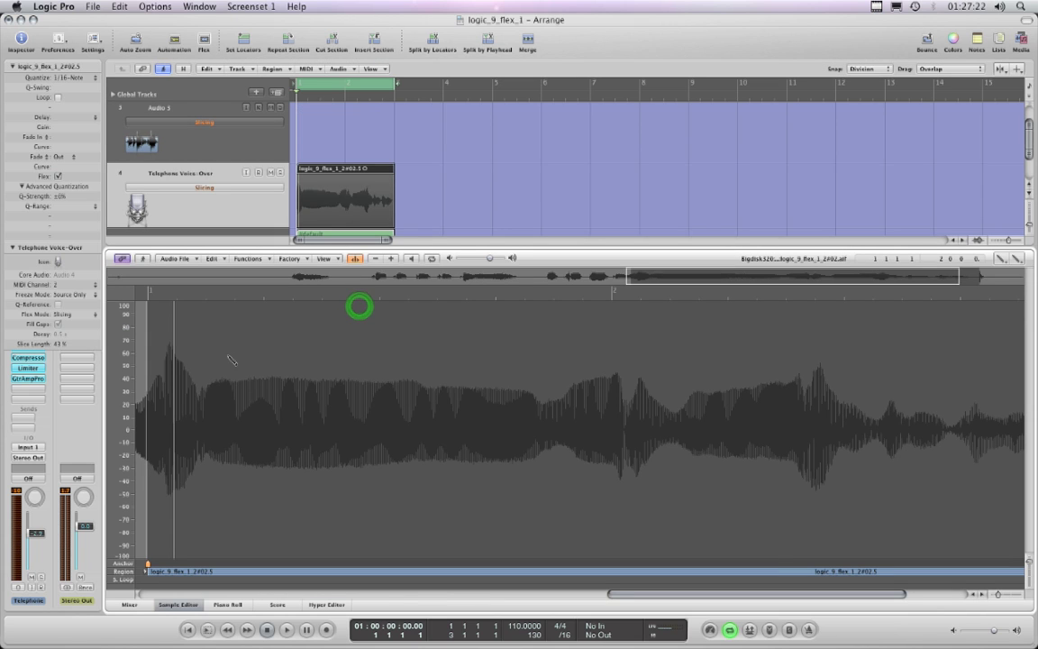
pyautogui.click(175, 344)
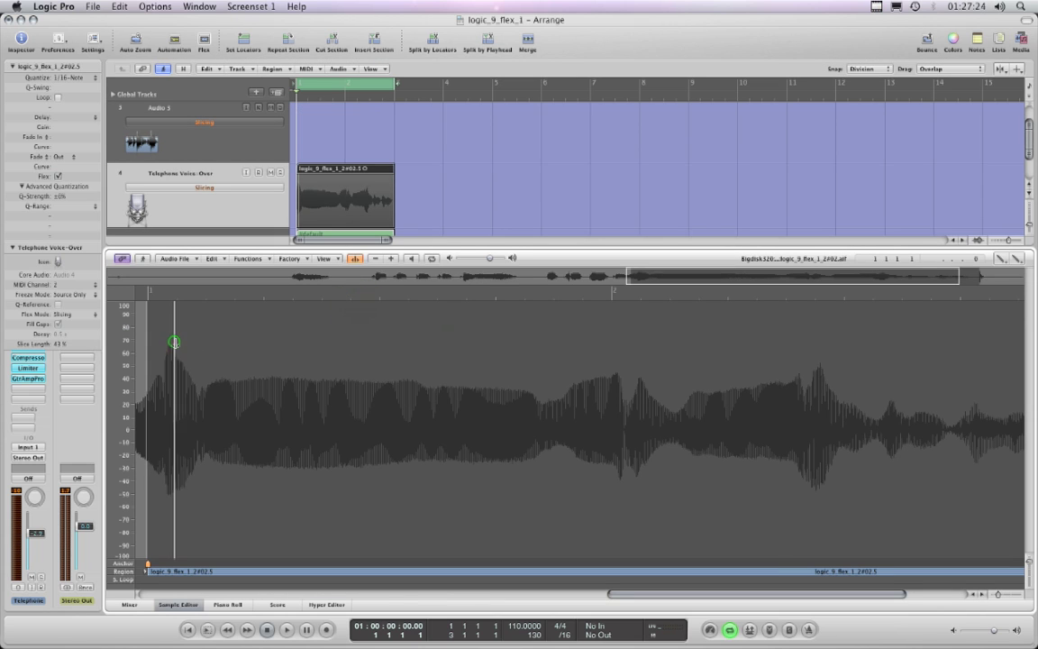
pyautogui.click(176, 344)
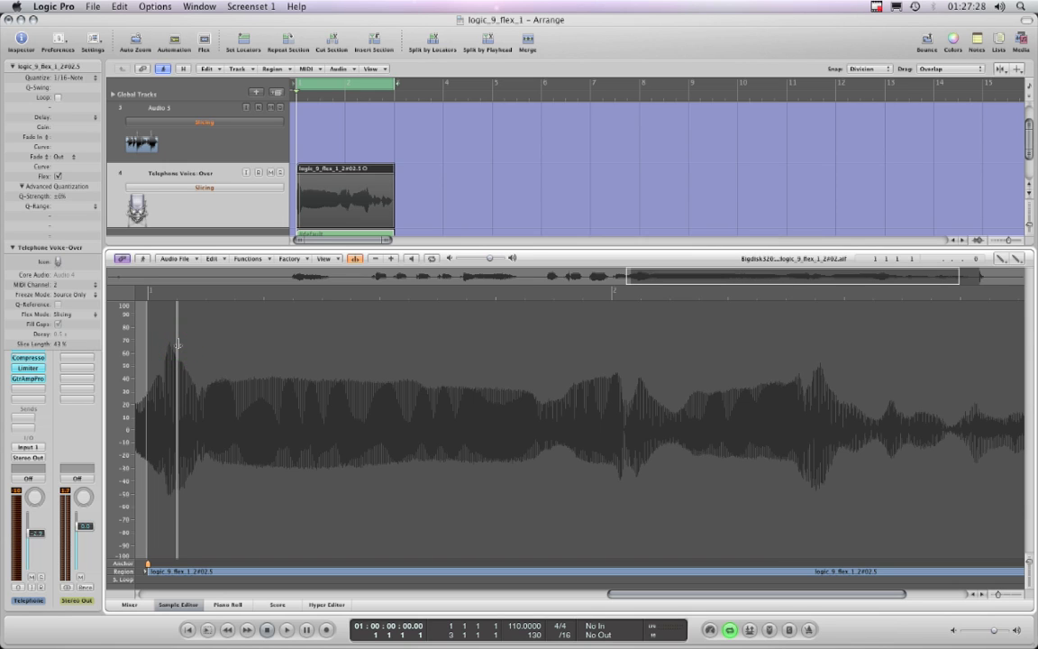
pyautogui.click(178, 344)
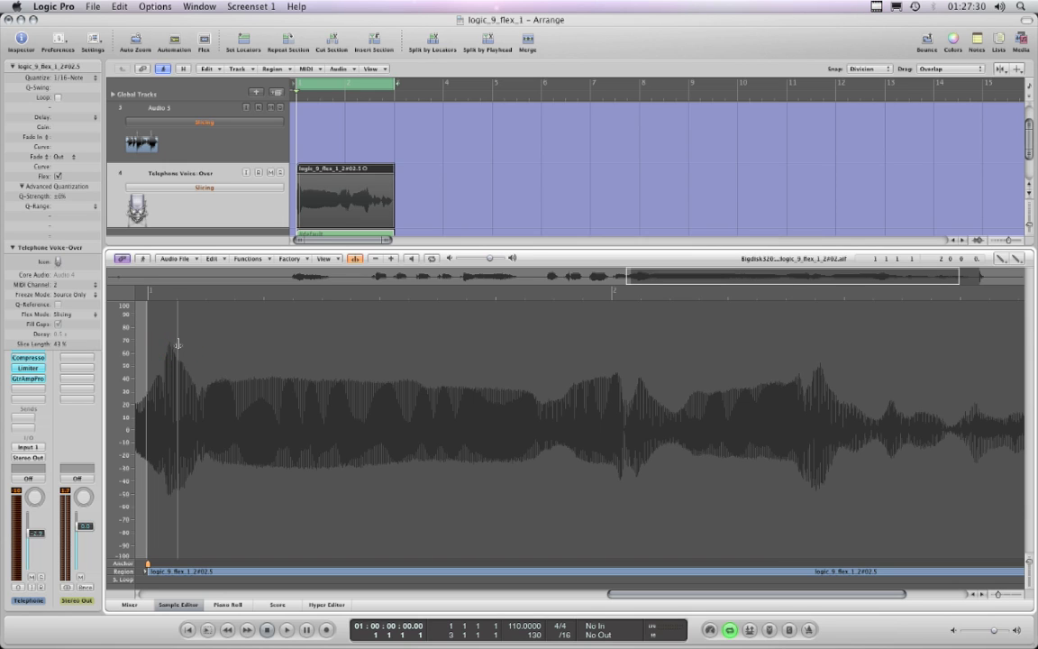
# - Add transient markers at the next six sixteenth-note positions along the waveform
pyautogui.click(206, 315)
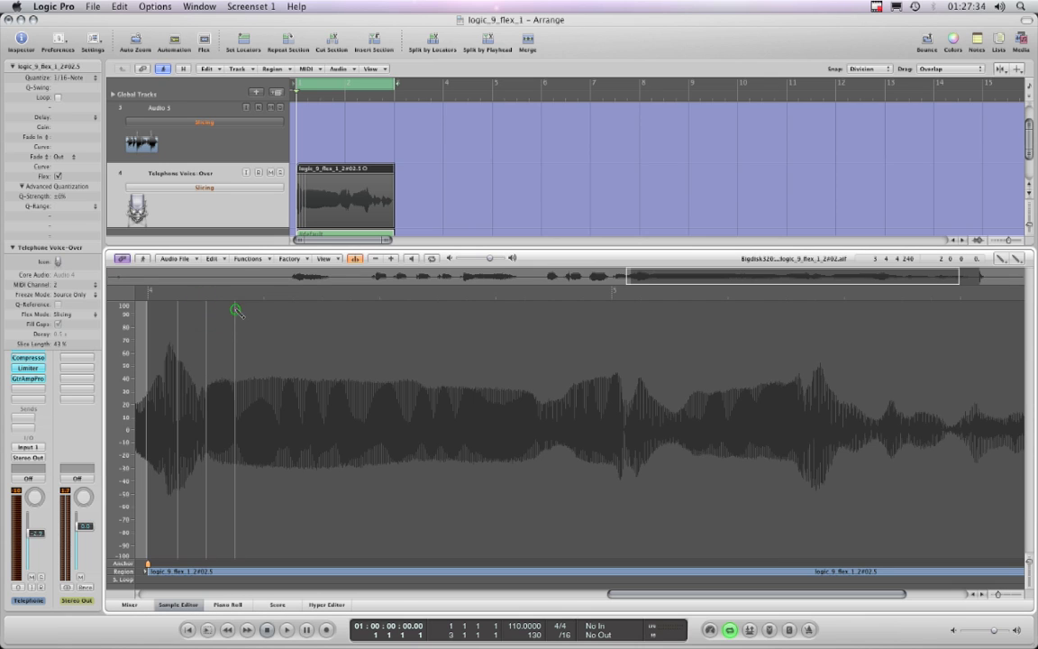
pyautogui.click(236, 311)
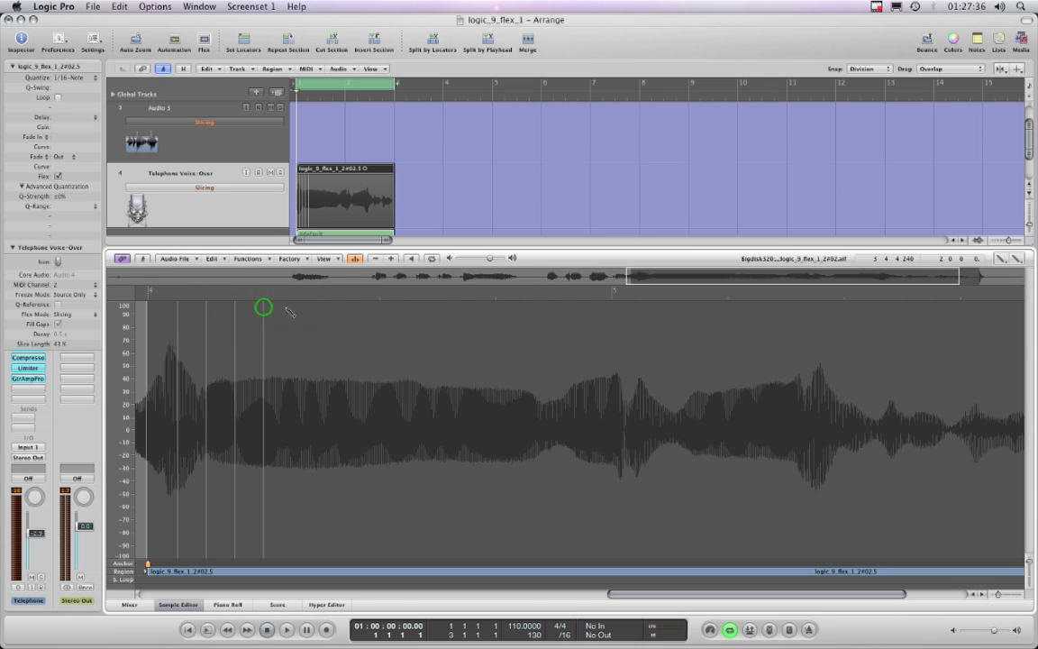
pyautogui.click(293, 309)
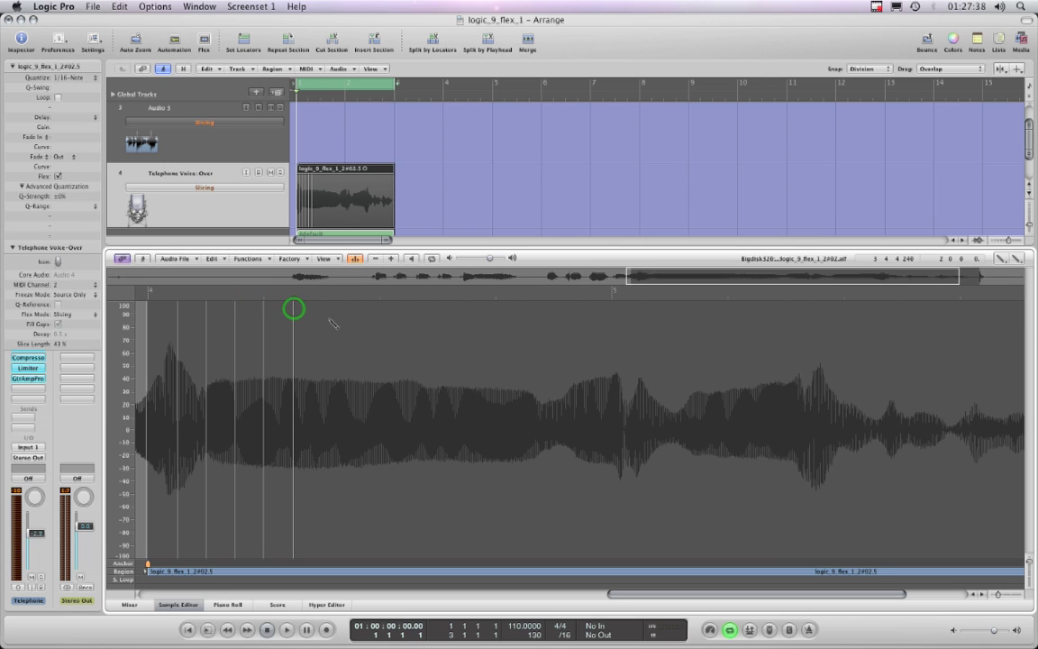
pyautogui.click(322, 311)
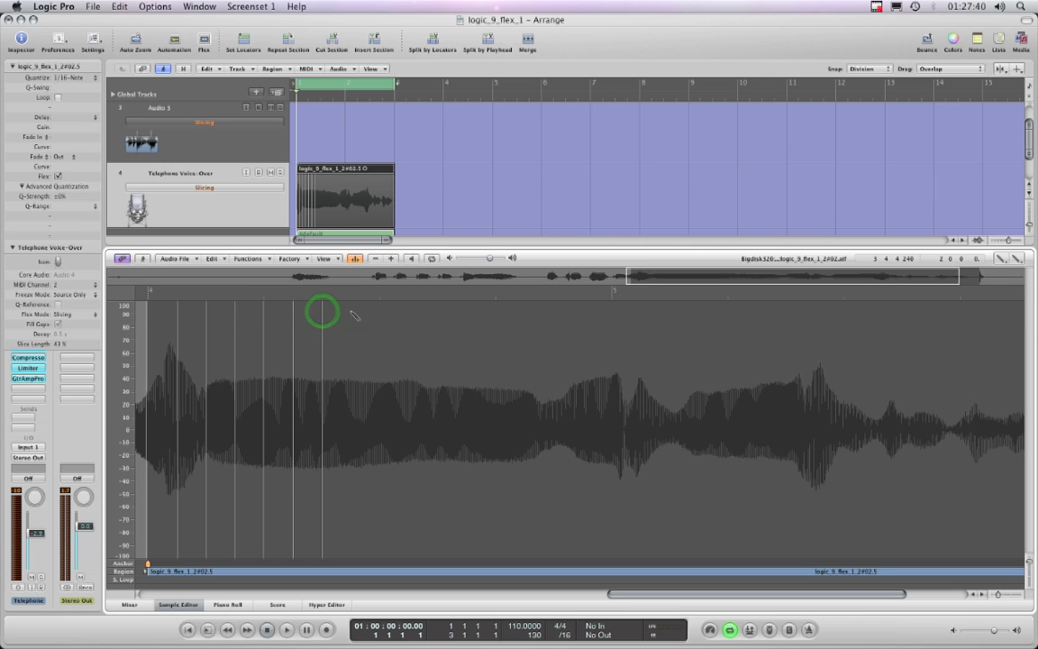
pyautogui.click(351, 312)
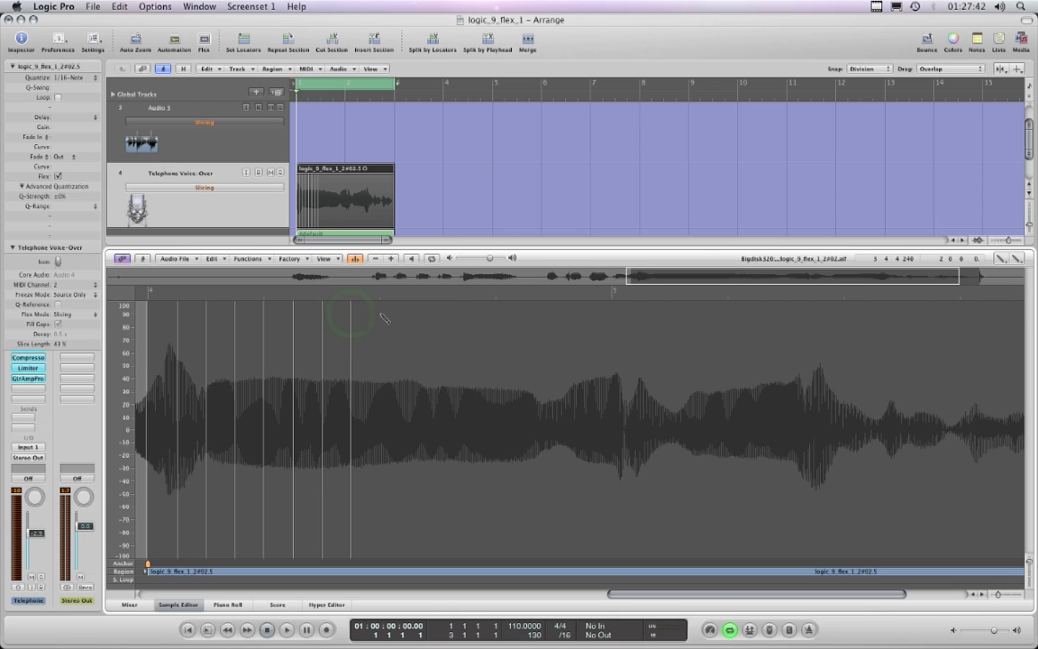
pyautogui.click(380, 315)
pyautogui.click(378, 326)
# - Continue placing sixteenth-note transient markers through the middle of the vocal waveform
pyautogui.click(409, 311)
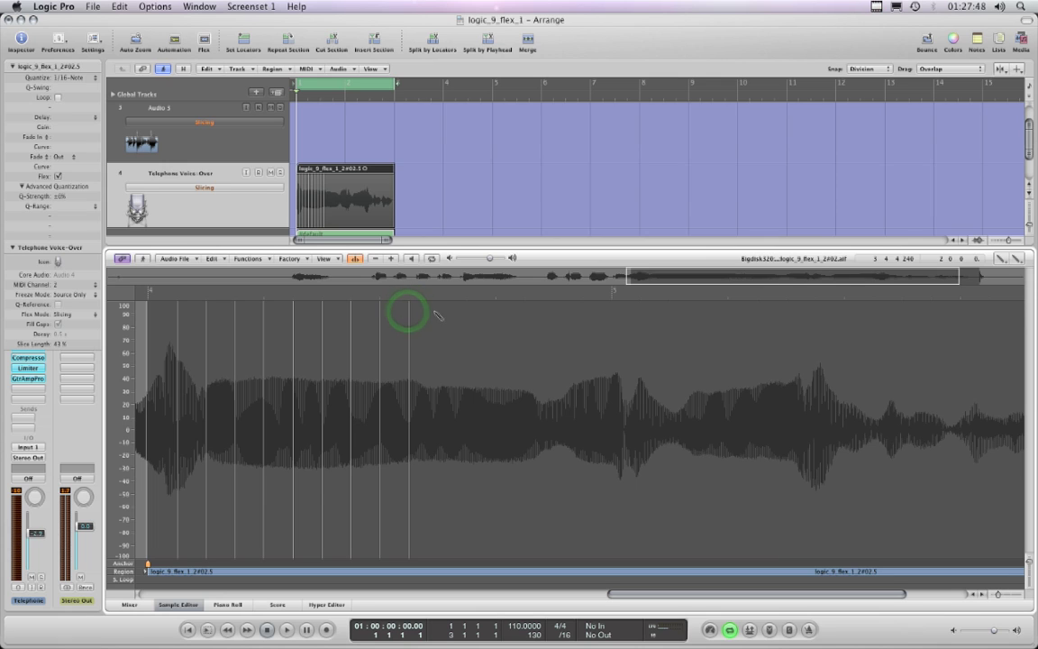
pyautogui.click(437, 313)
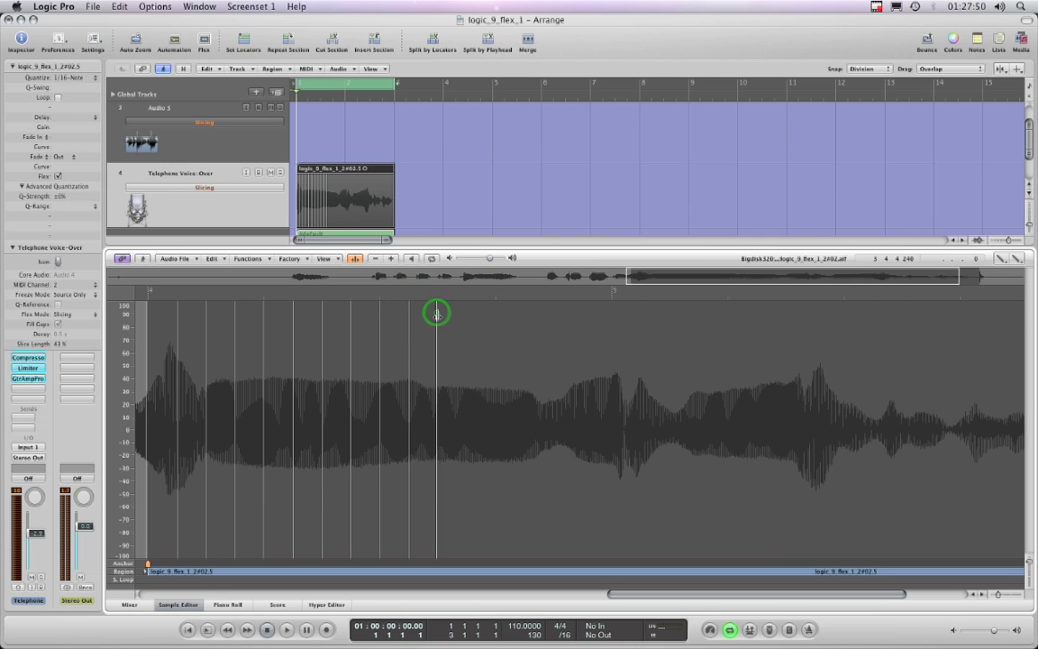
pyautogui.click(466, 312)
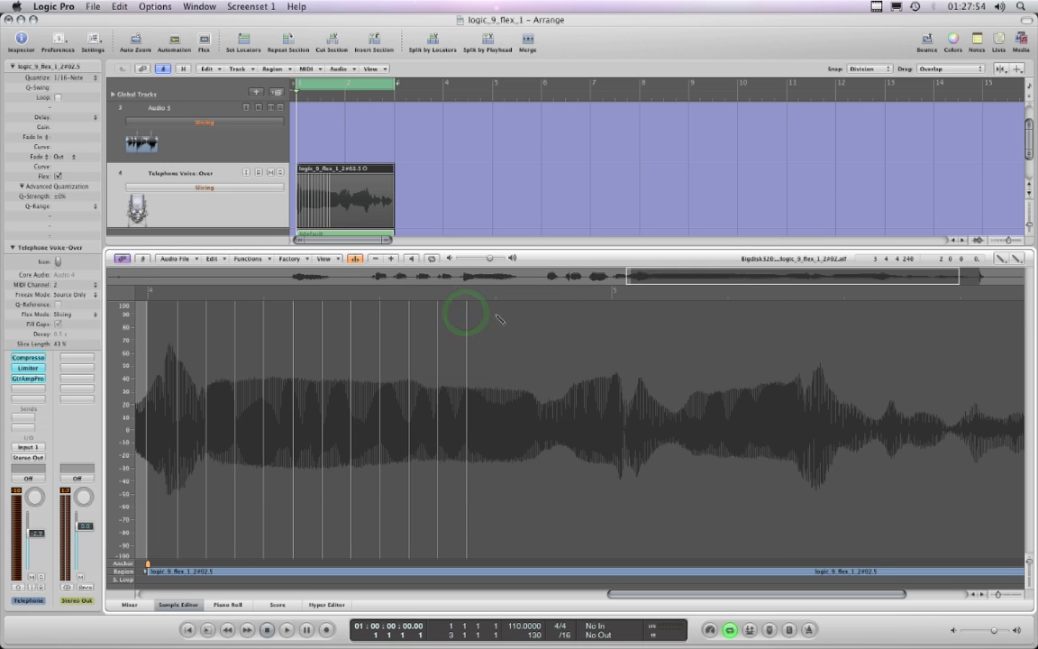
pyautogui.click(494, 314)
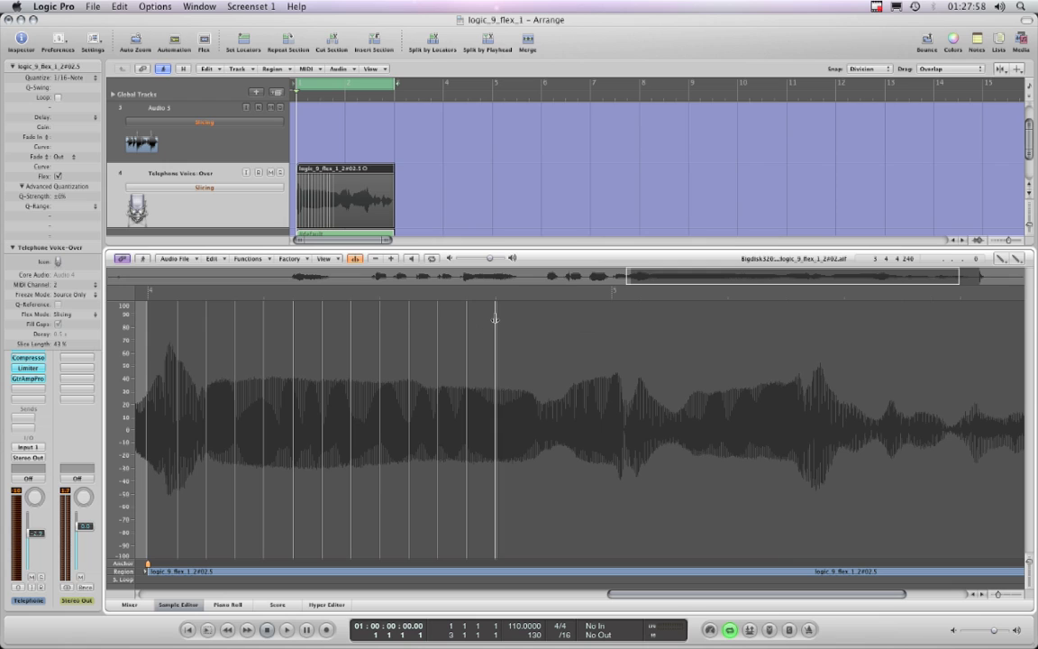
pyautogui.click(523, 313)
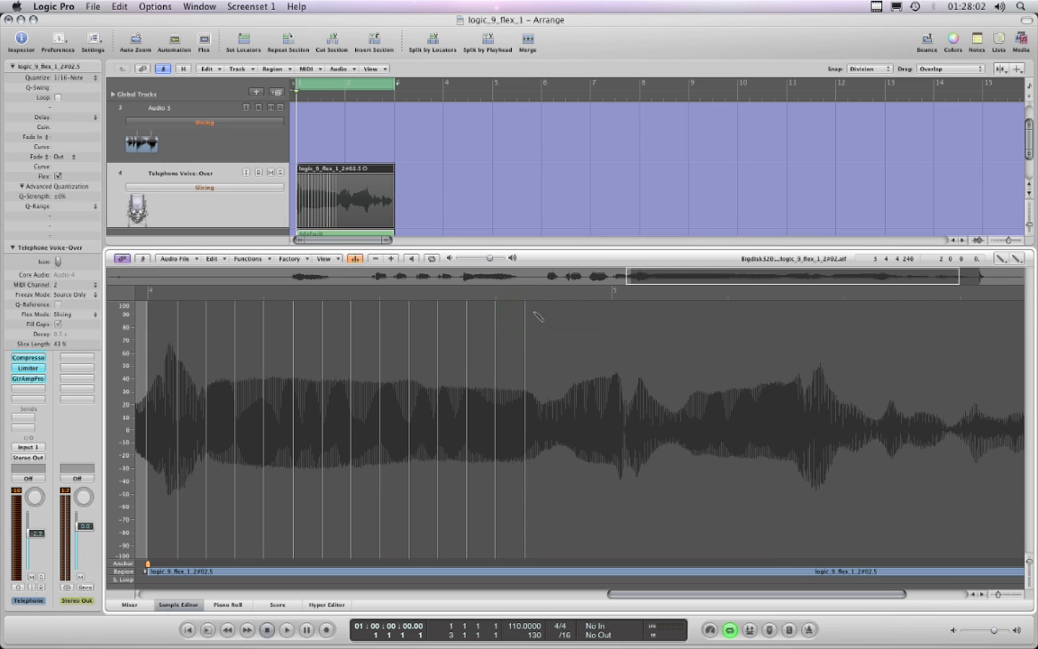
pyautogui.click(552, 310)
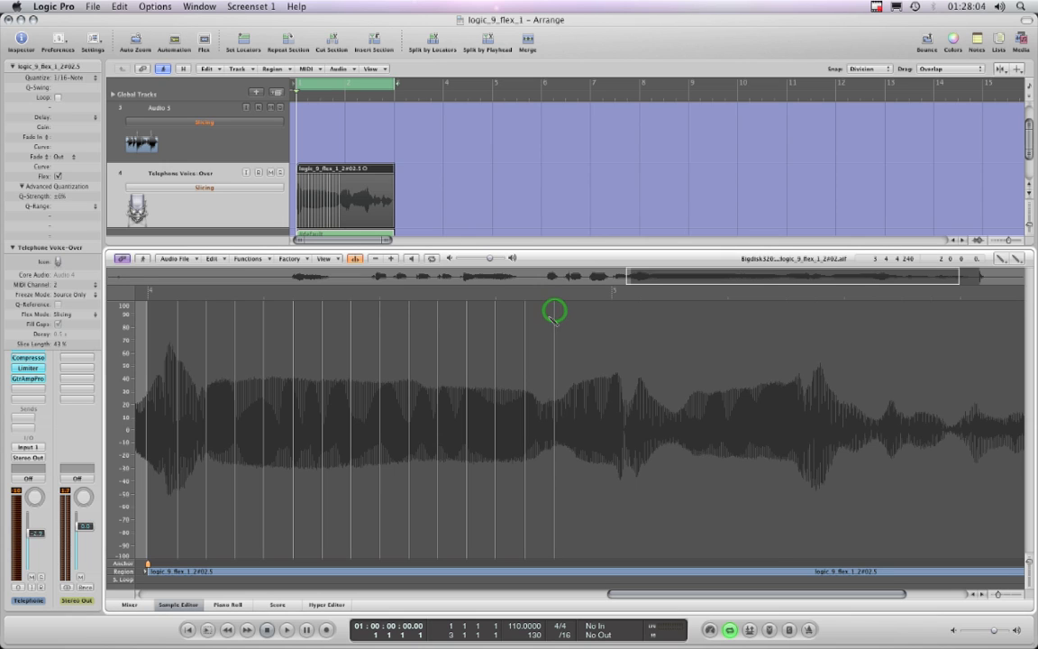
pyautogui.click(552, 317)
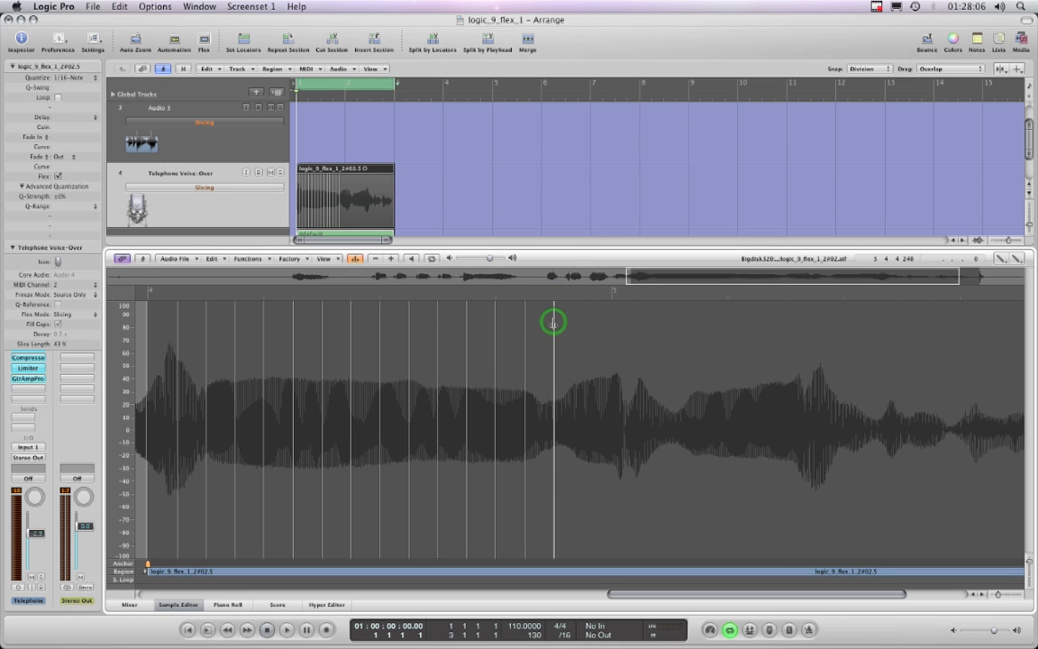
pyautogui.click(584, 311)
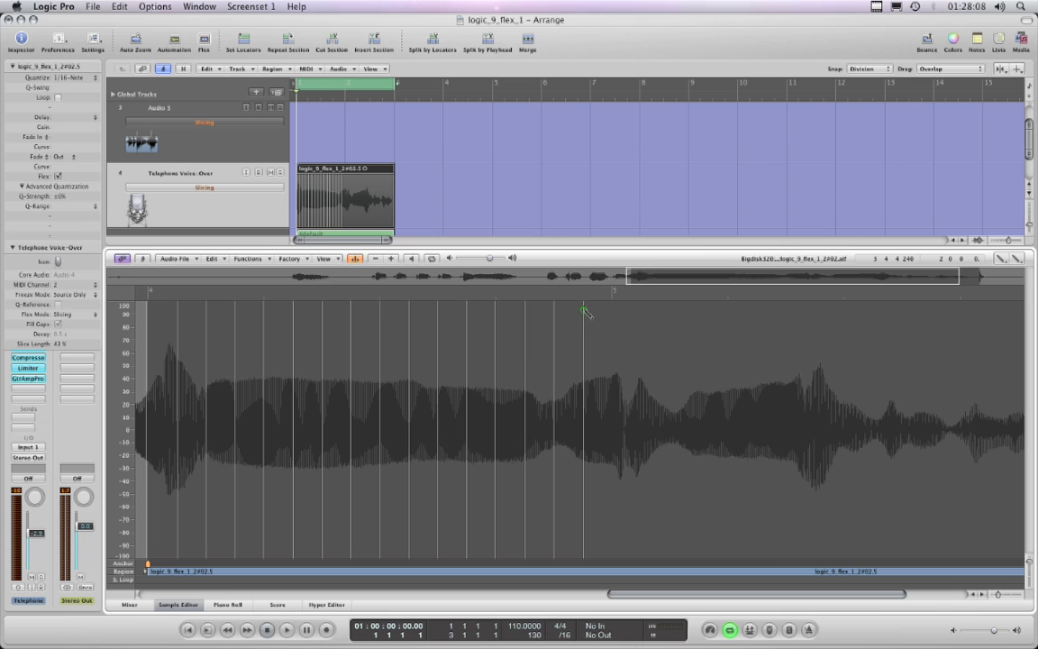
pyautogui.click(613, 311)
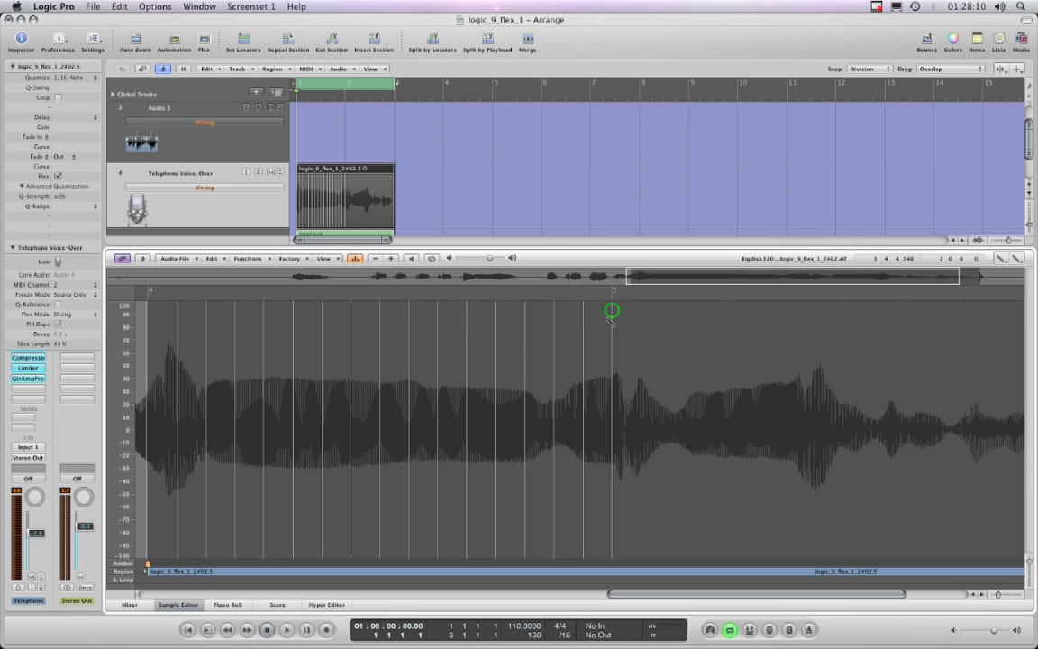
pyautogui.click(584, 325)
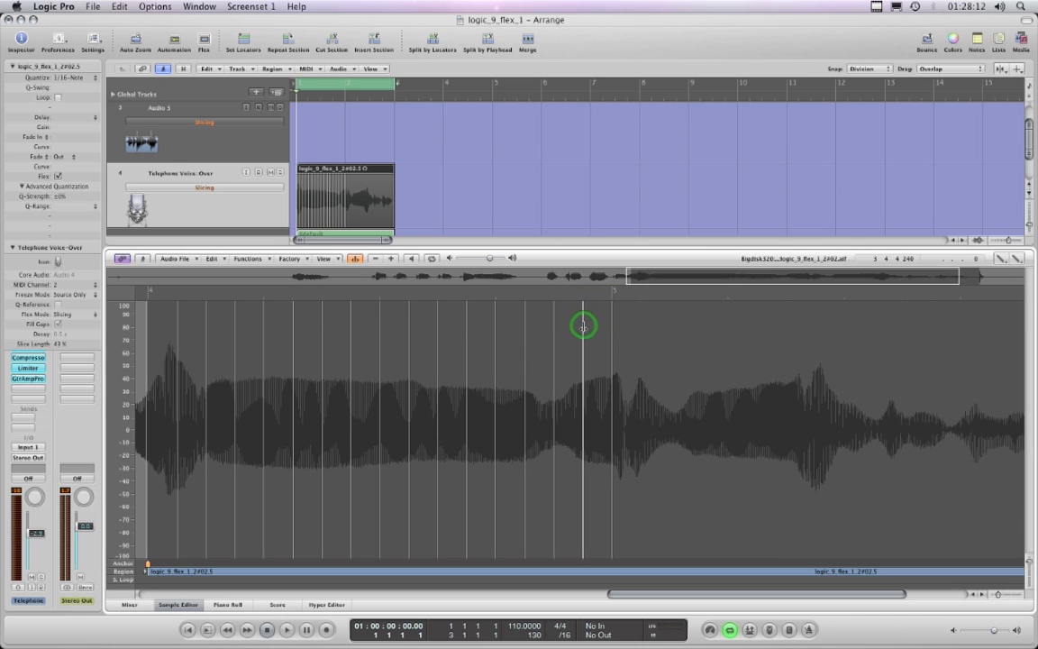
pyautogui.click(583, 326)
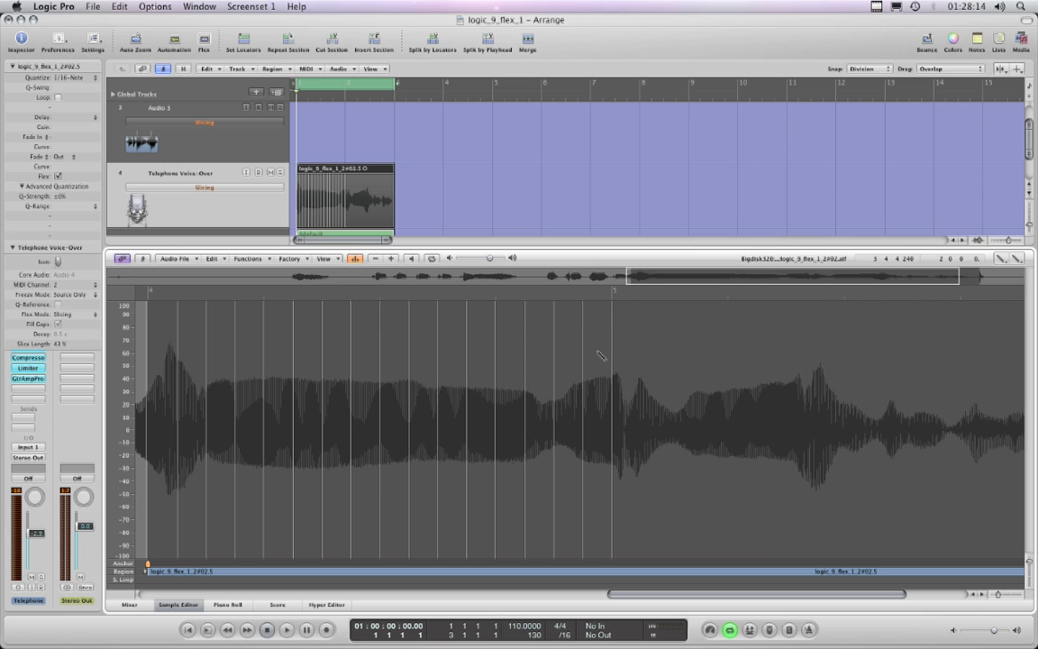
# - Add four more sixteenth markers and delete one misplaced marker later in the waveform
pyautogui.click(639, 320)
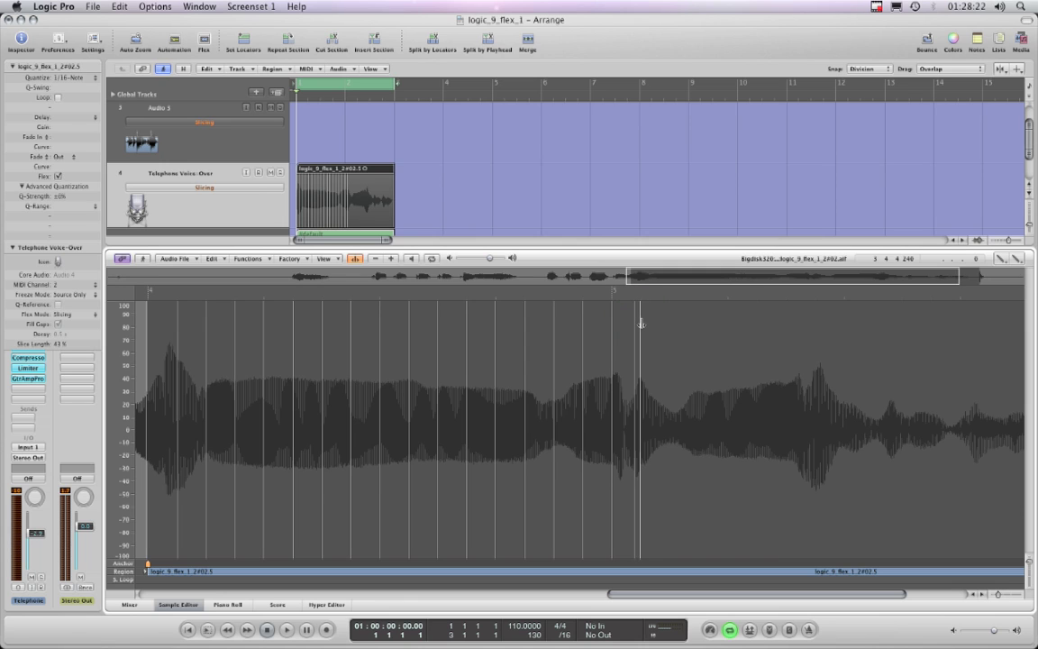
pyautogui.click(670, 309)
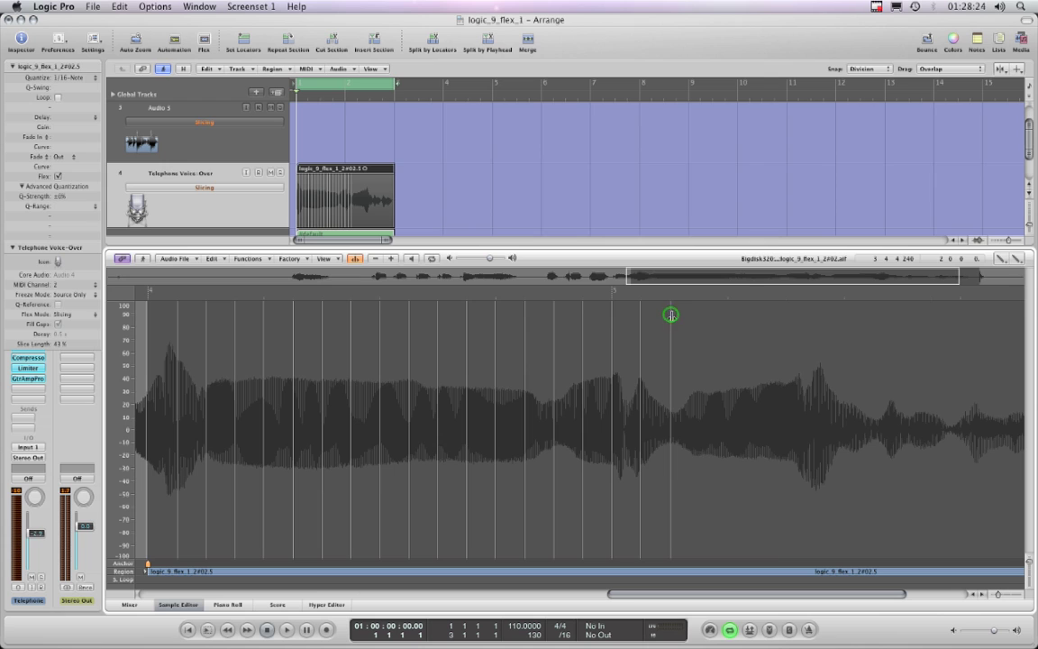
pyautogui.click(701, 304)
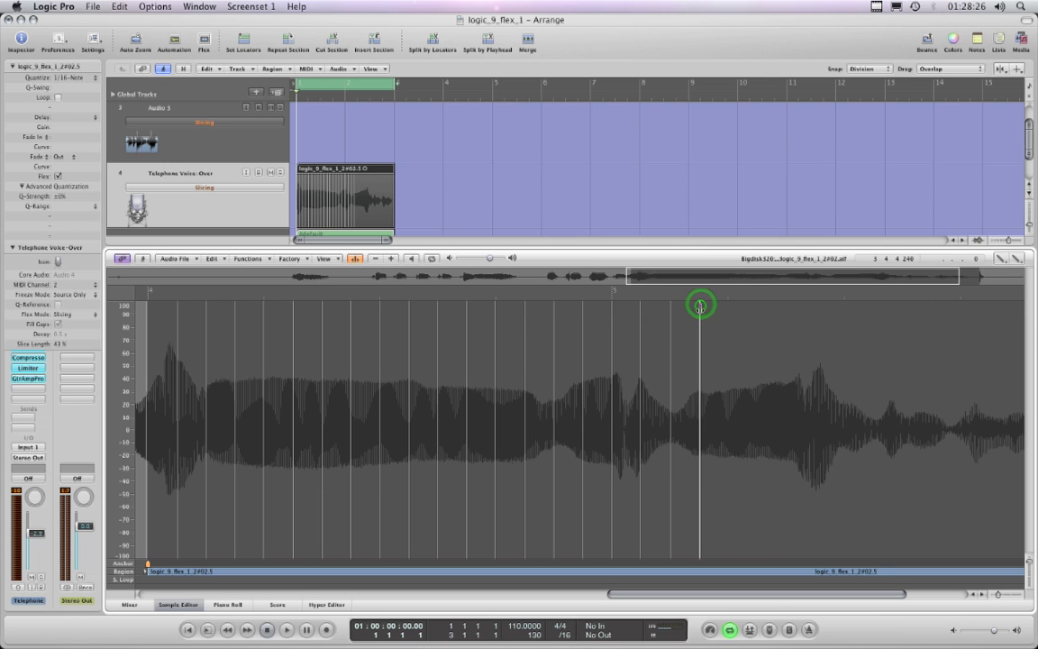
pyautogui.click(729, 308)
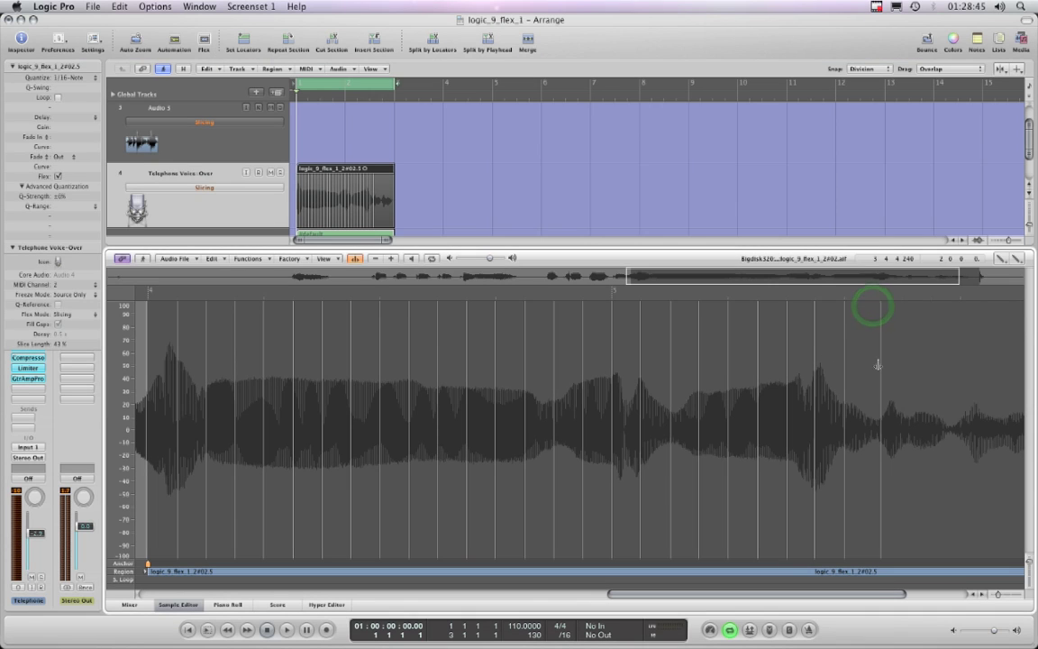
pyautogui.click(877, 364)
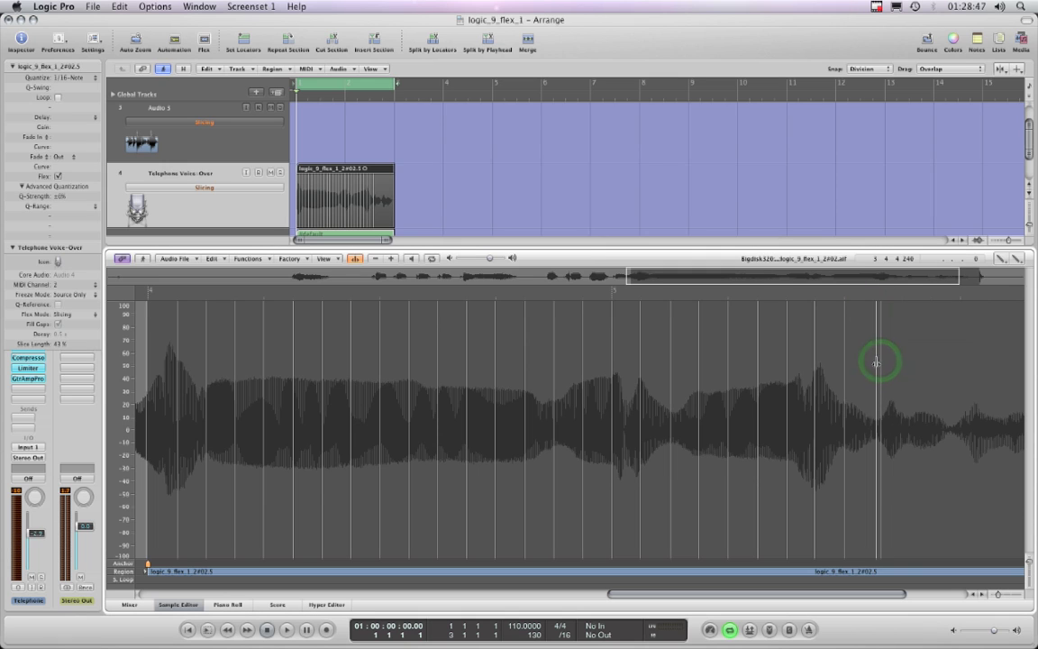
pyautogui.doubleClick(877, 364)
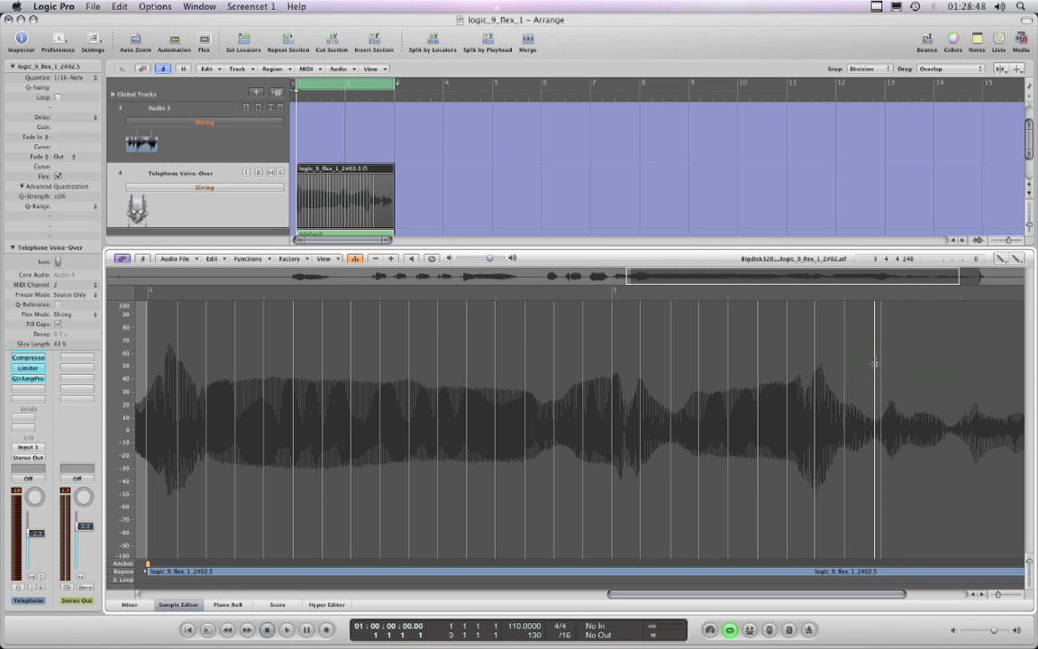
# - Add the next sixteenth transient markers, nudging one into place
pyautogui.click(902, 308)
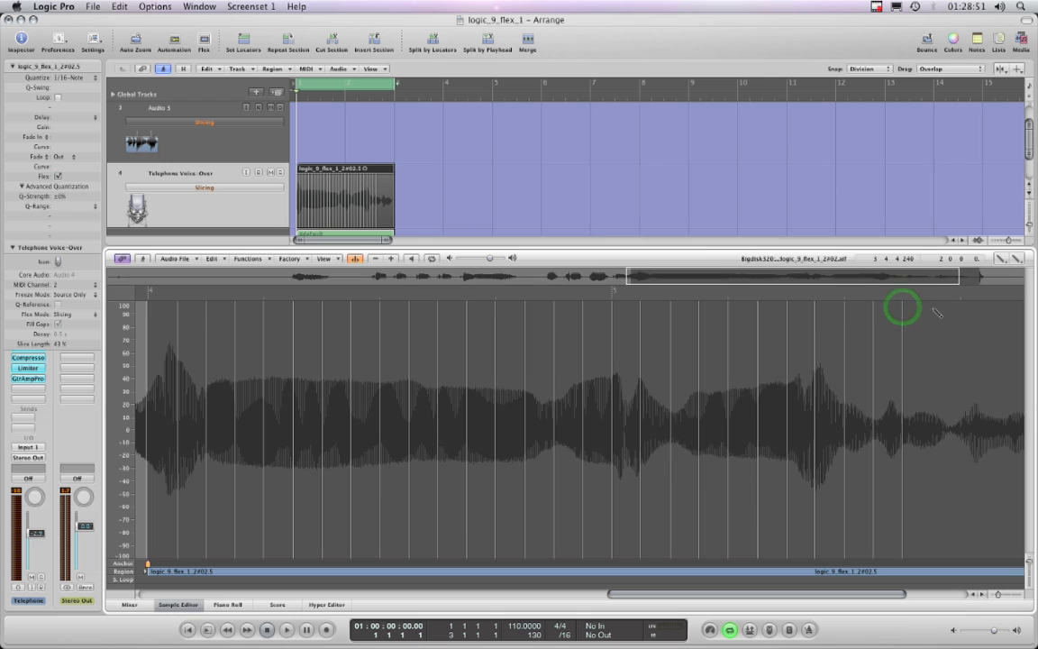
pyautogui.click(933, 304)
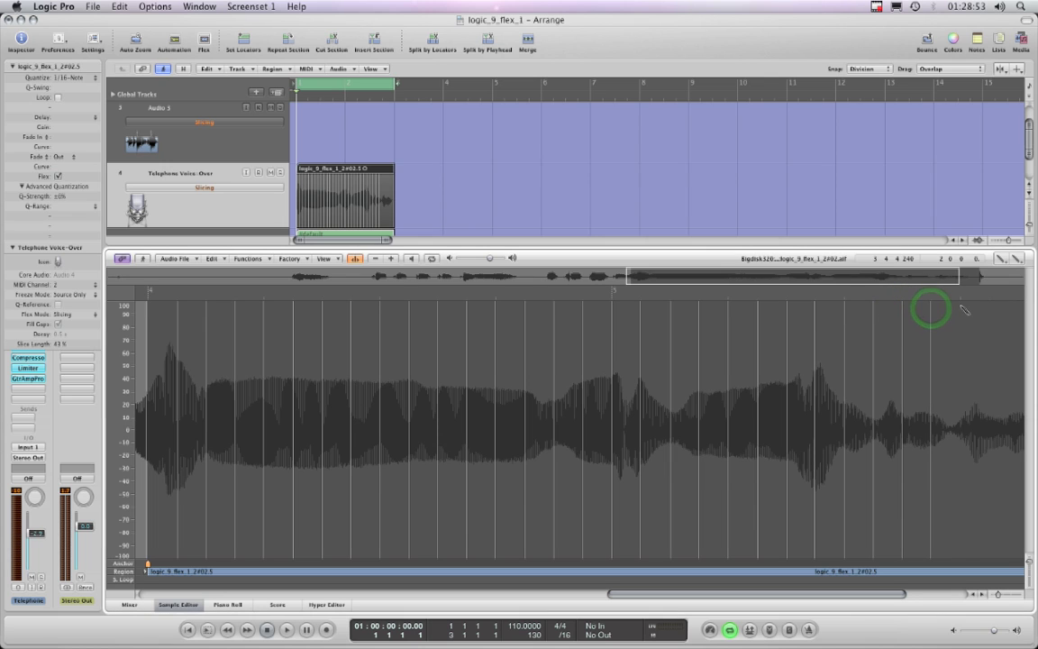
pyautogui.click(962, 307)
pyautogui.moveTo(962, 308); pyautogui.dragTo(963, 320)
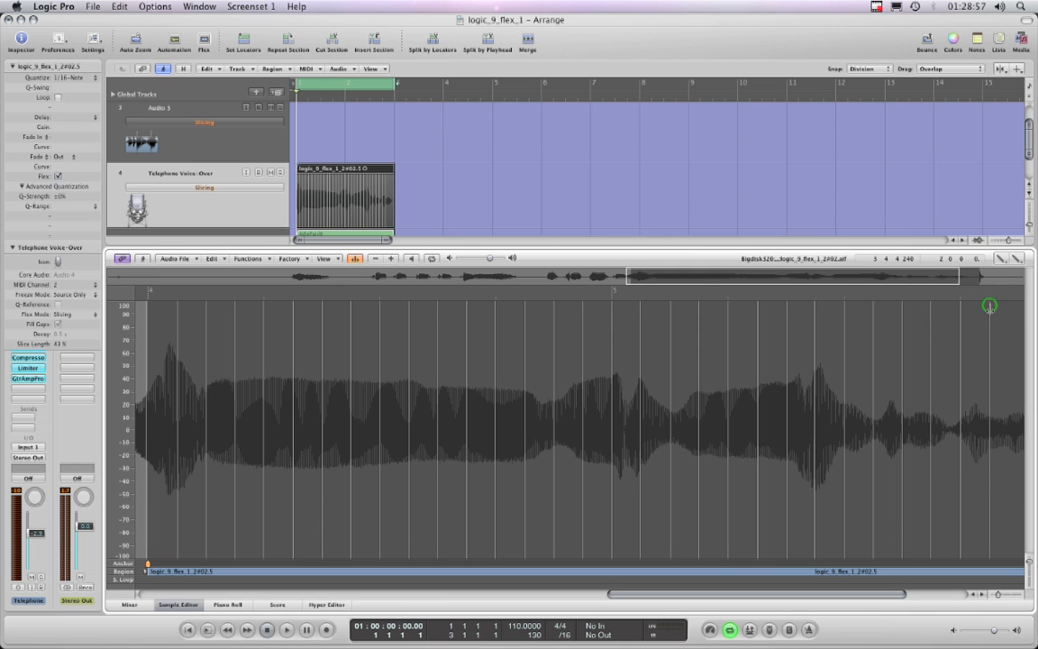
pyautogui.click(989, 306)
# - Bring the waveform's end into view and add the final transient markers near the region's end
pyautogui.click(667, 595)
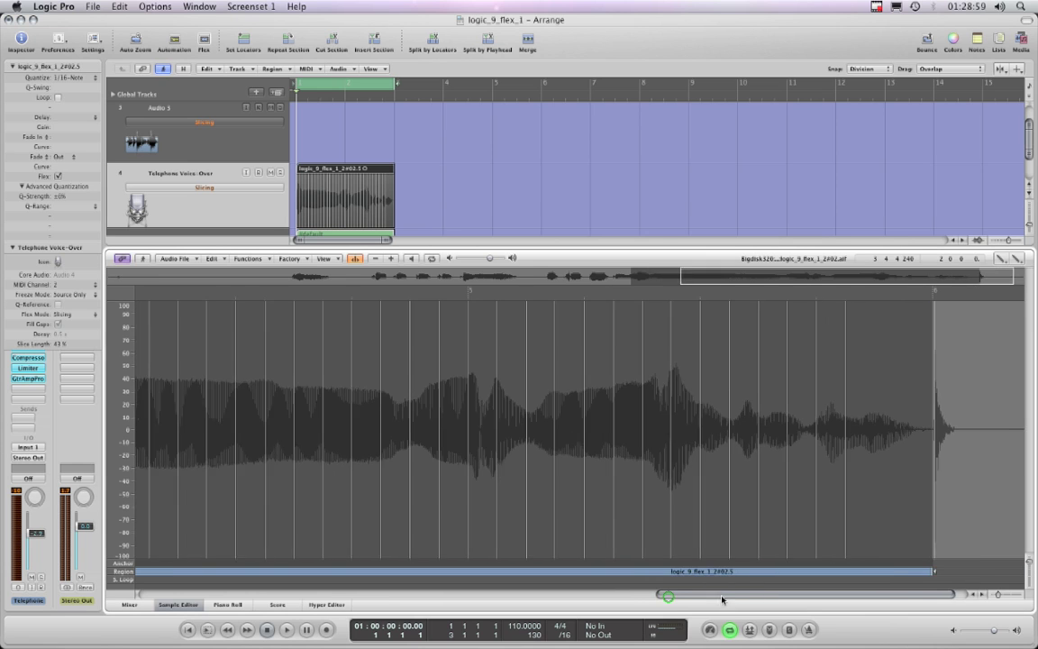
pyautogui.click(836, 309)
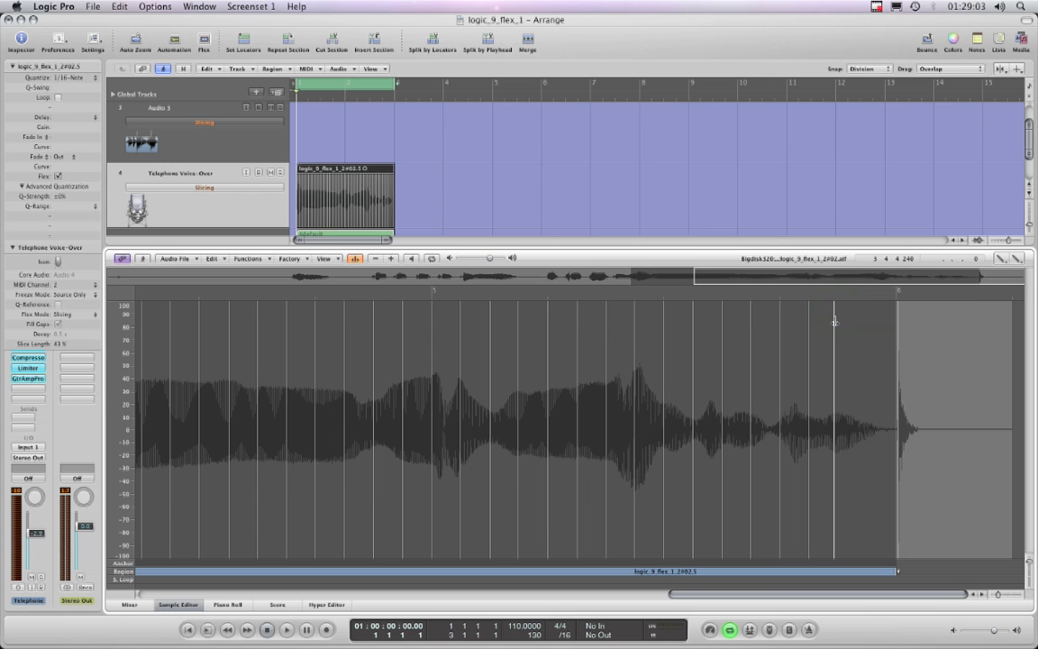
pyautogui.moveTo(835, 322); pyautogui.dragTo(838, 322)
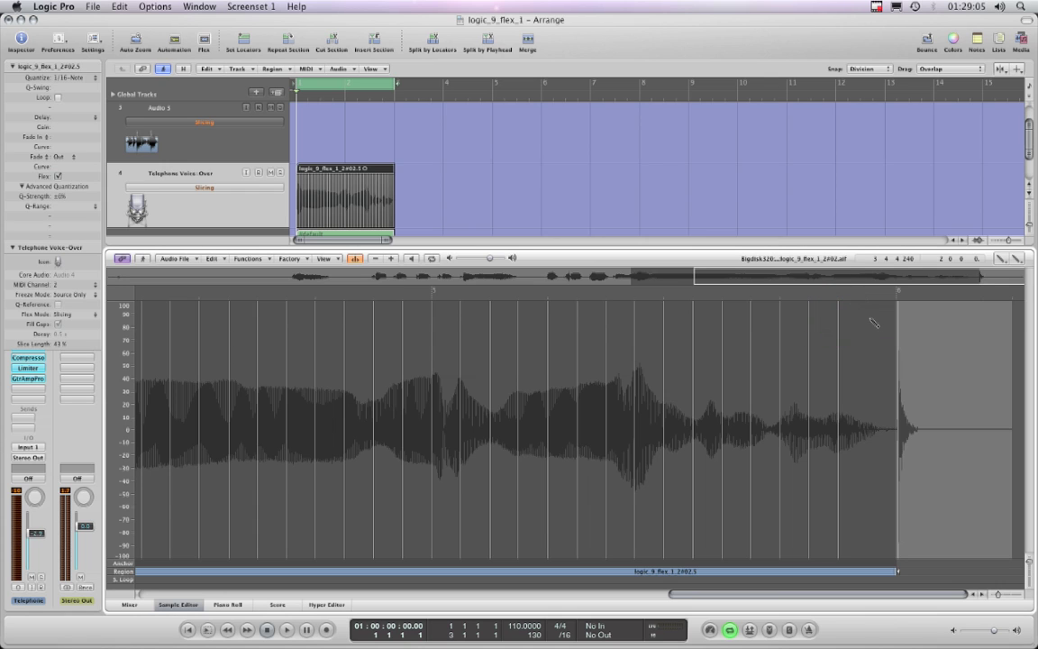
pyautogui.click(869, 314)
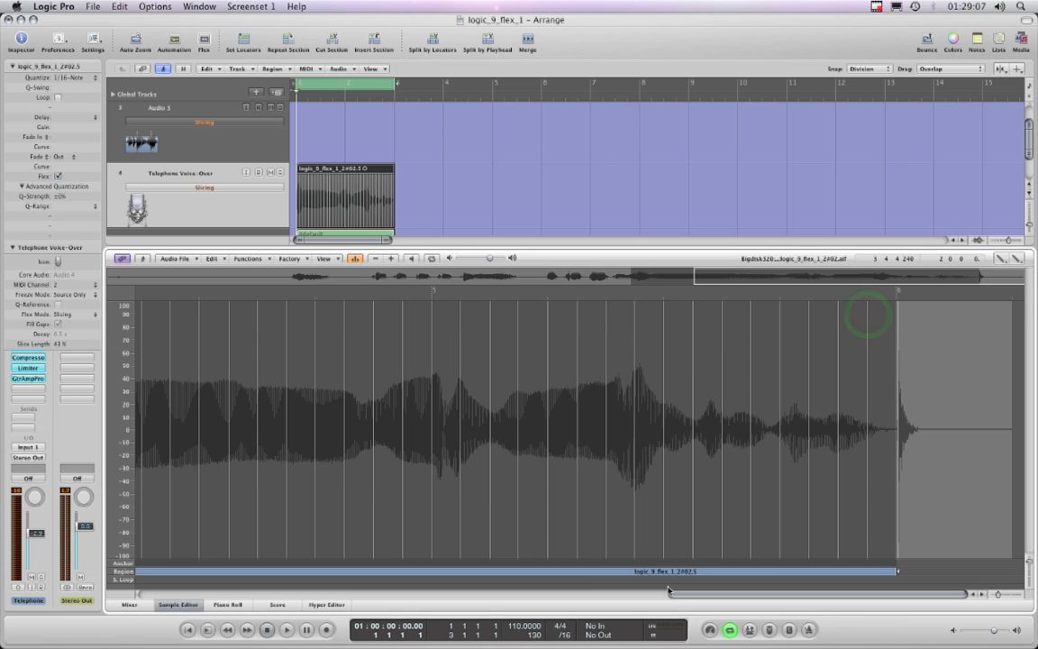
pyautogui.moveTo(677, 595); pyautogui.dragTo(561, 596)
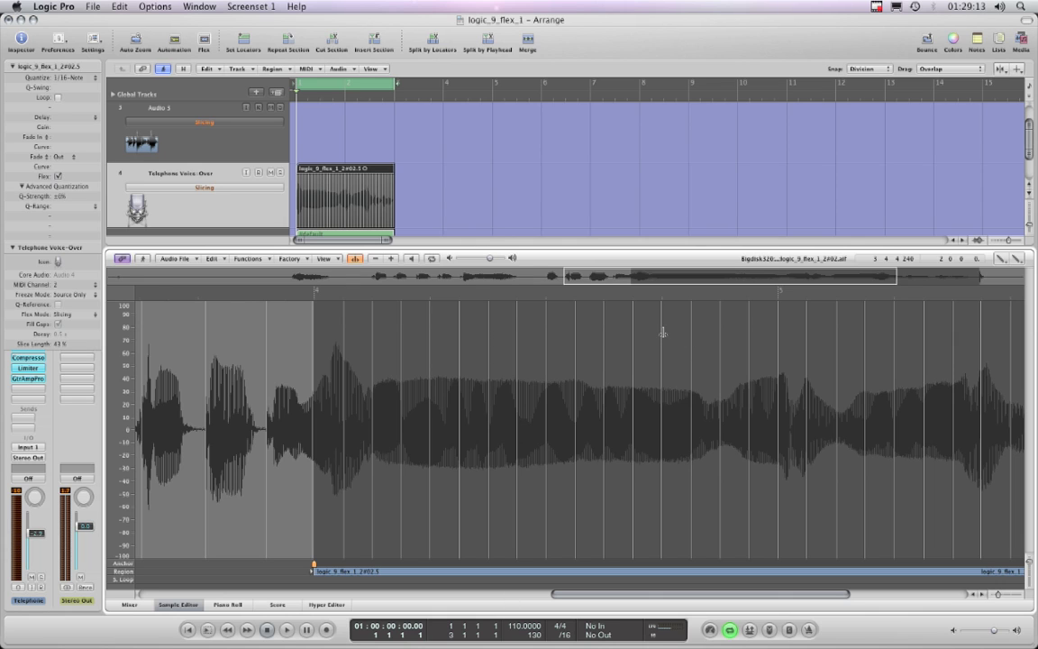
pyautogui.click(663, 333)
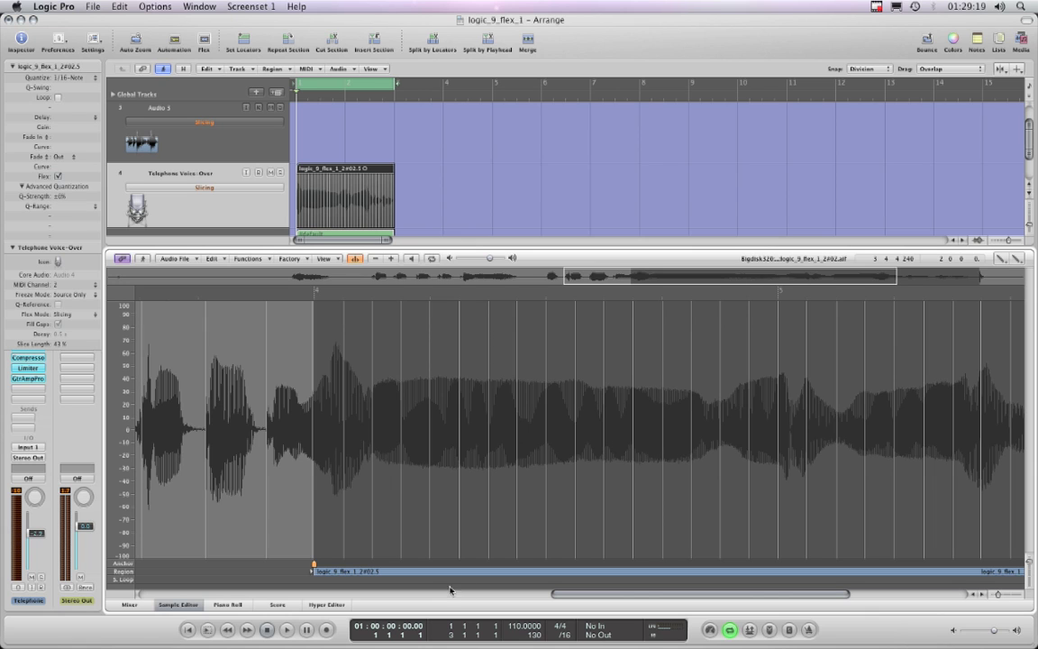
# - Close the Sample Editor and zoom the six-track arrangement in horizontally
pyautogui.click(195, 610)
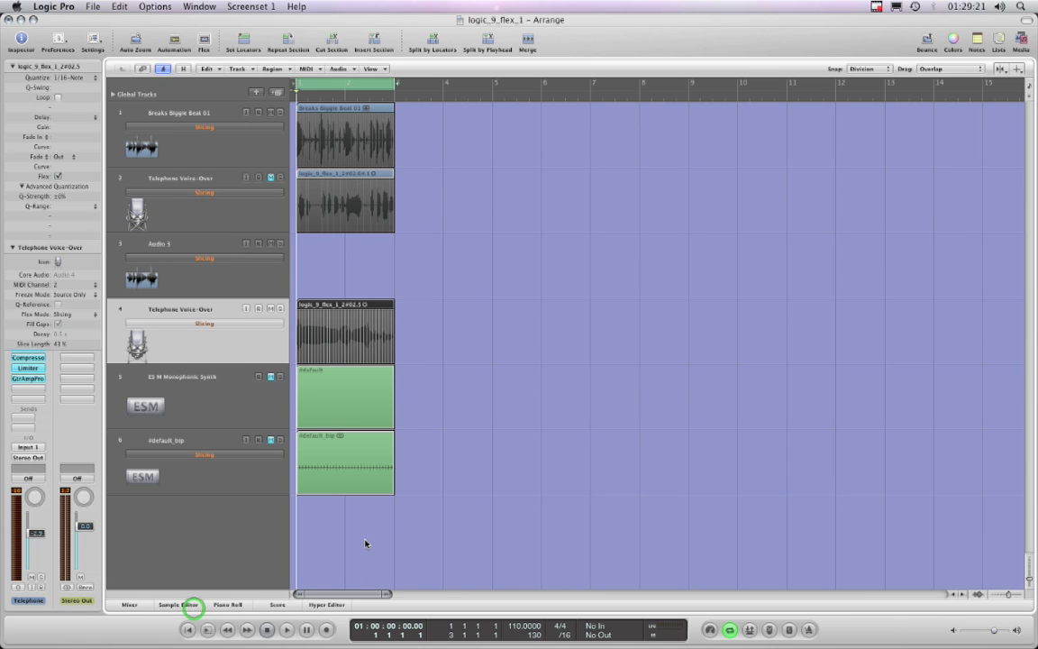
pyautogui.click(1017, 597)
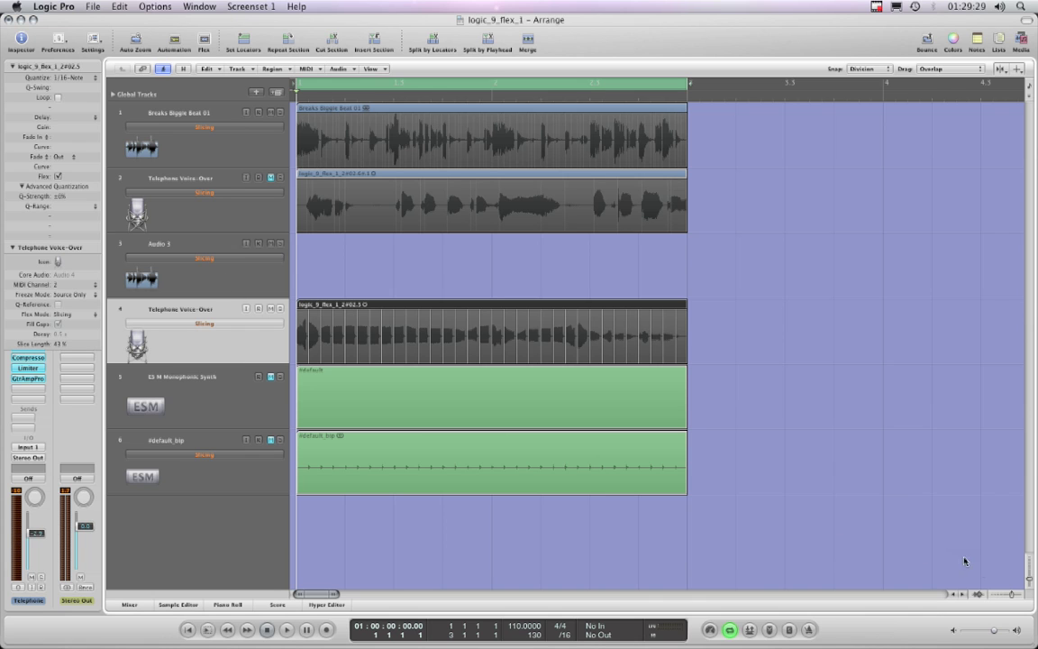
pyautogui.click(1018, 597)
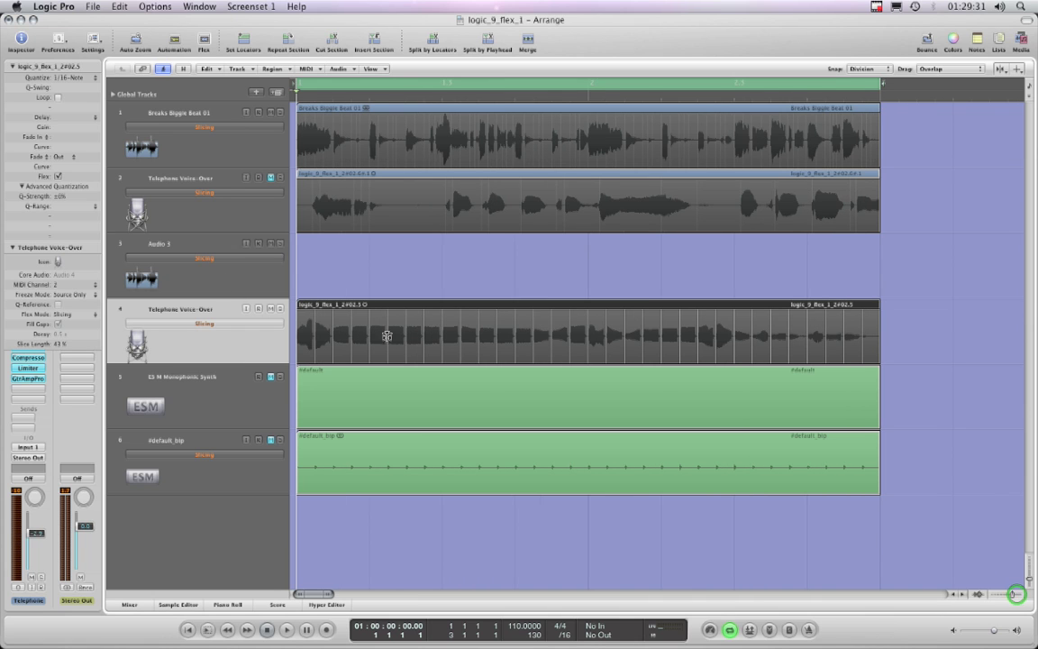
# - Set the vocal region's Quantize to off, then back to 1/16-Note
pyautogui.click(97, 78)
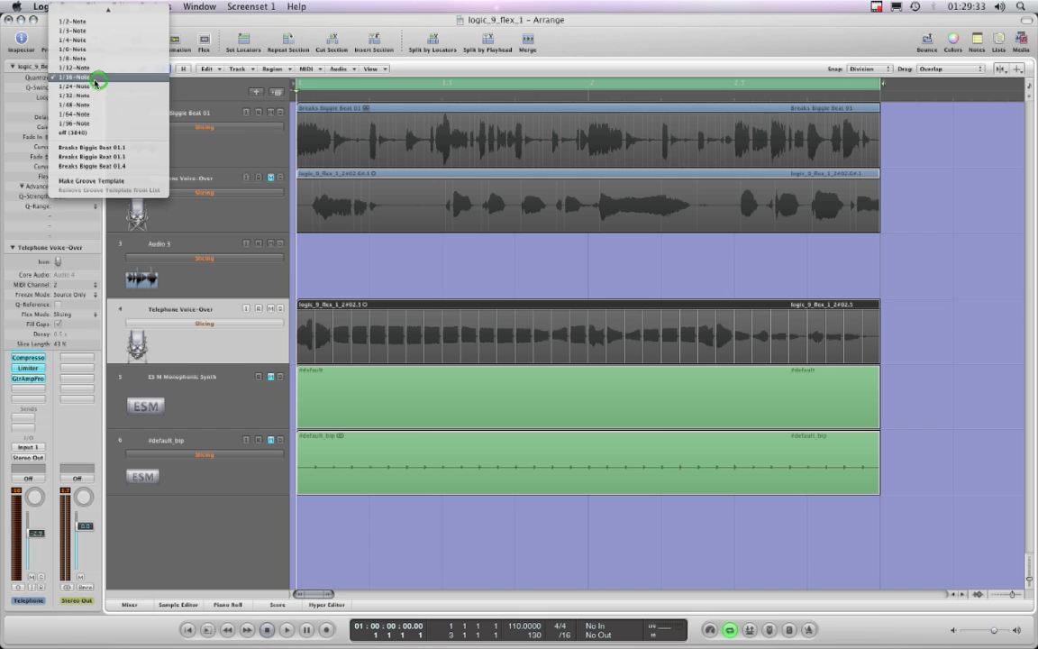
pyautogui.click(74, 134)
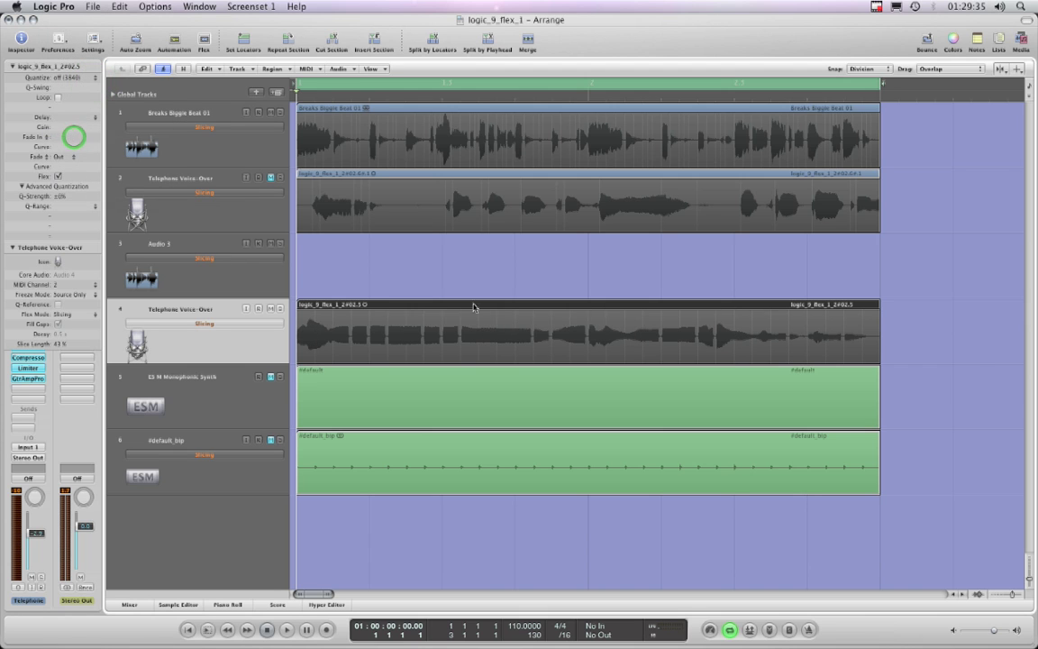
pyautogui.click(87, 81)
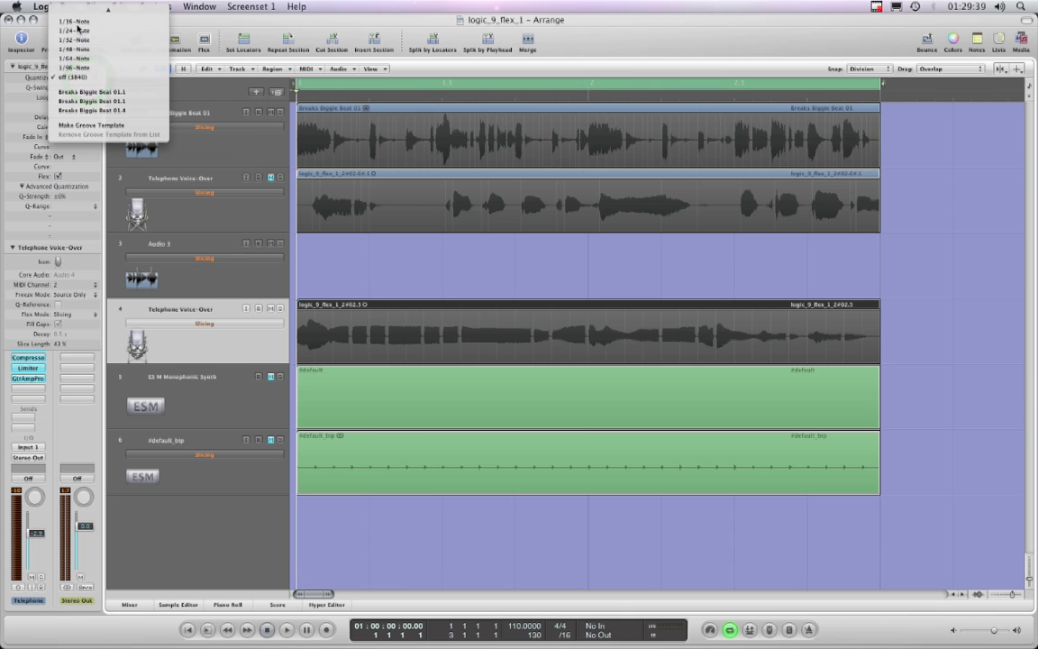
pyautogui.click(76, 21)
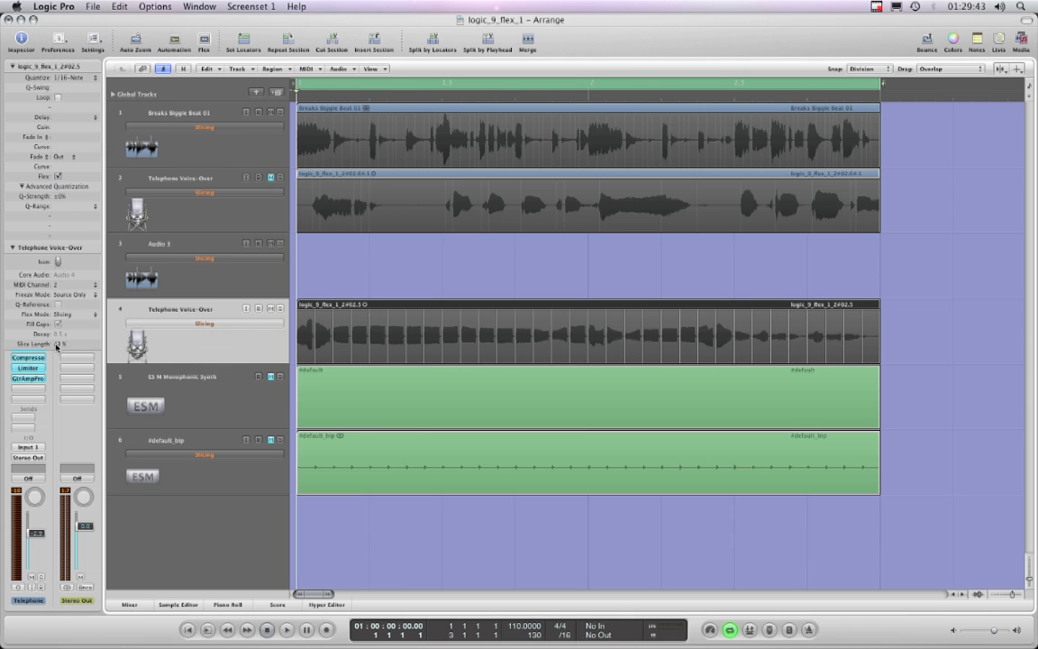
# - Raise the vocal track's Slice Length to 34 %, then lower it to 16 % during playback
pyautogui.moveTo(59, 344); pyautogui.dragTo(59, 324)
pyautogui.click(287, 629)
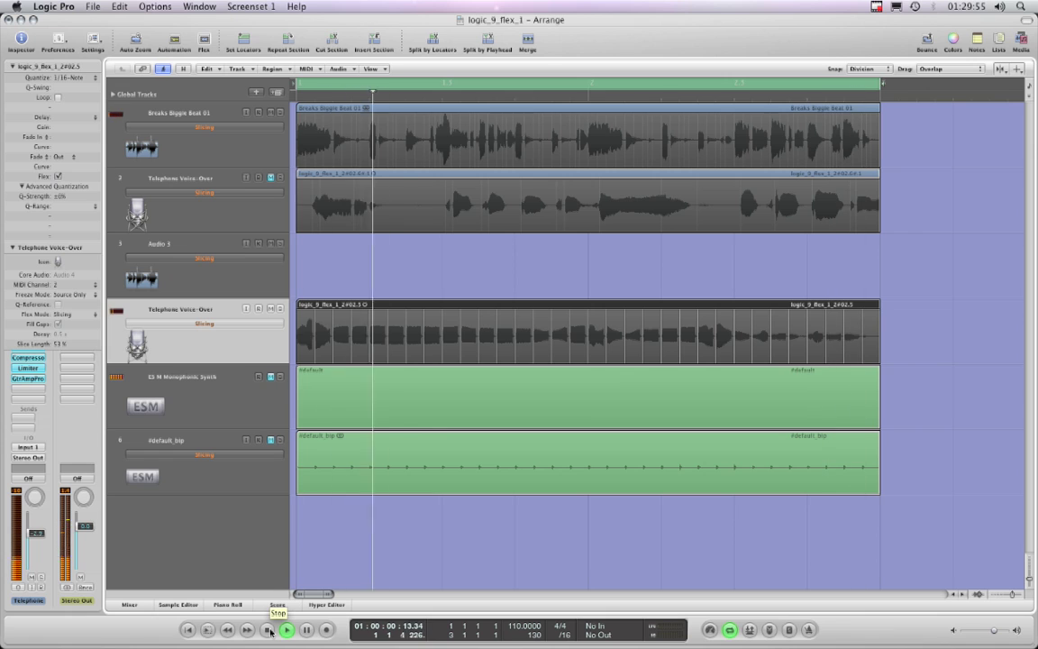
pyautogui.click(270, 630)
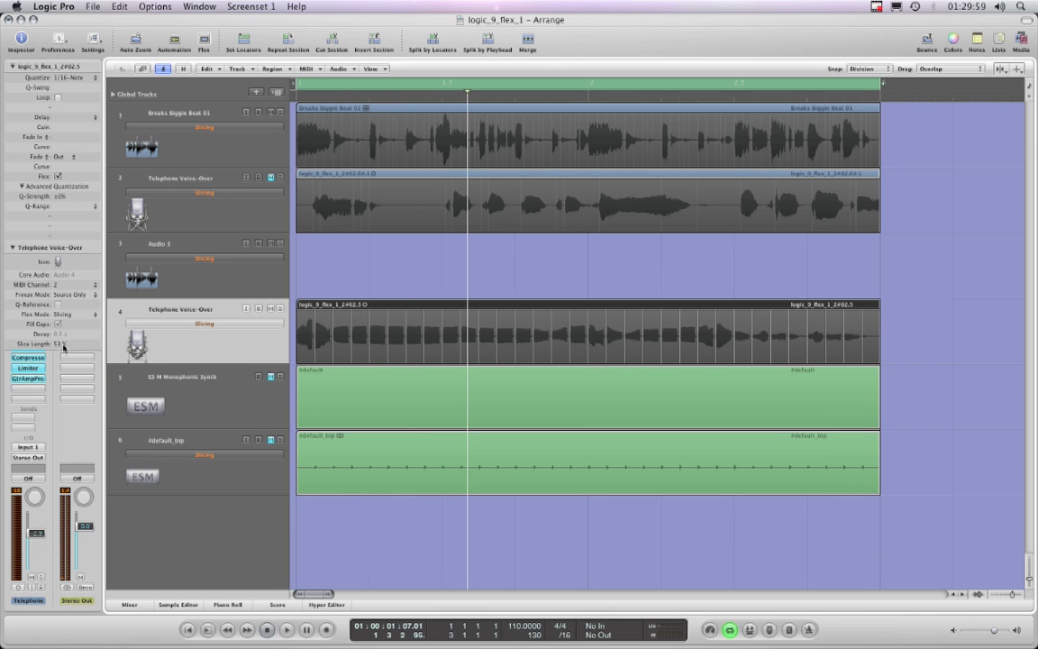
pyautogui.moveTo(59, 343); pyautogui.dragTo(59, 326)
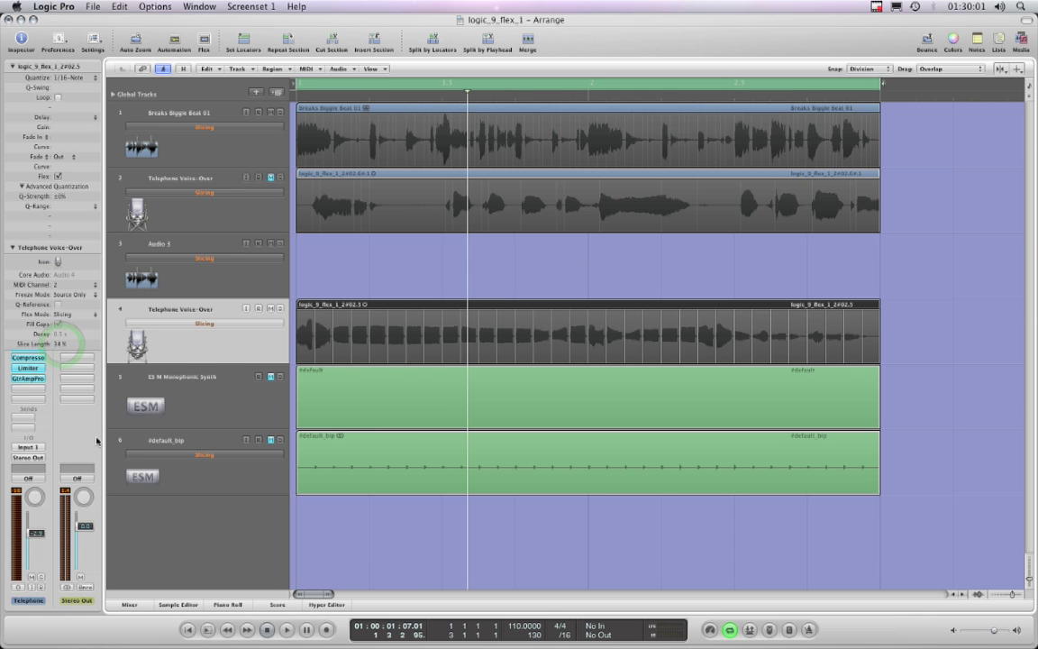
pyautogui.click(286, 630)
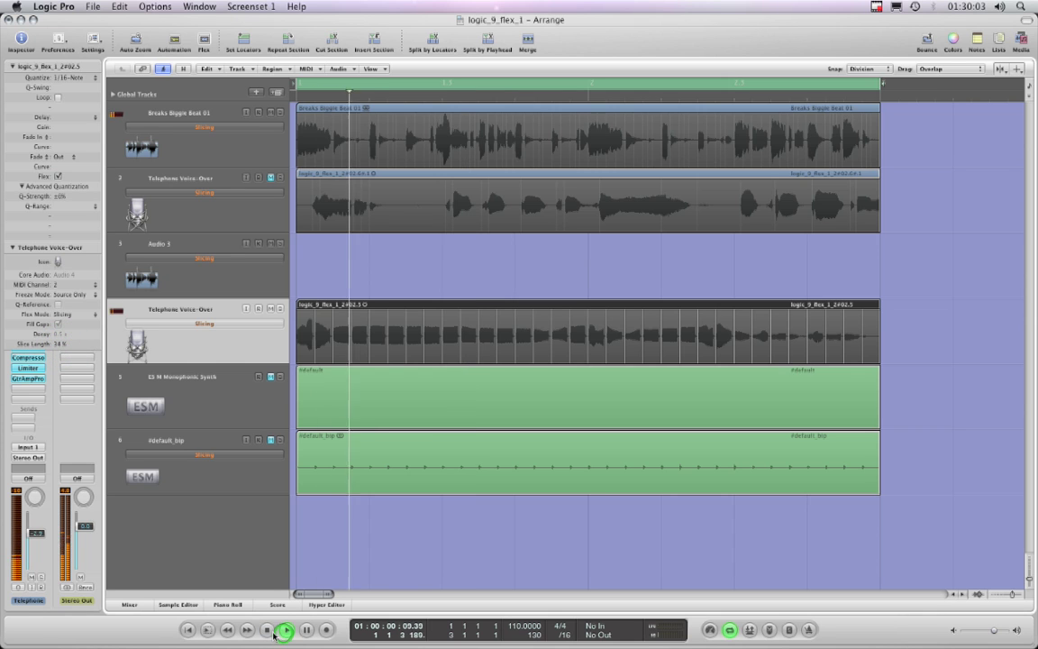
pyautogui.moveTo(60, 343); pyautogui.dragTo(60, 351)
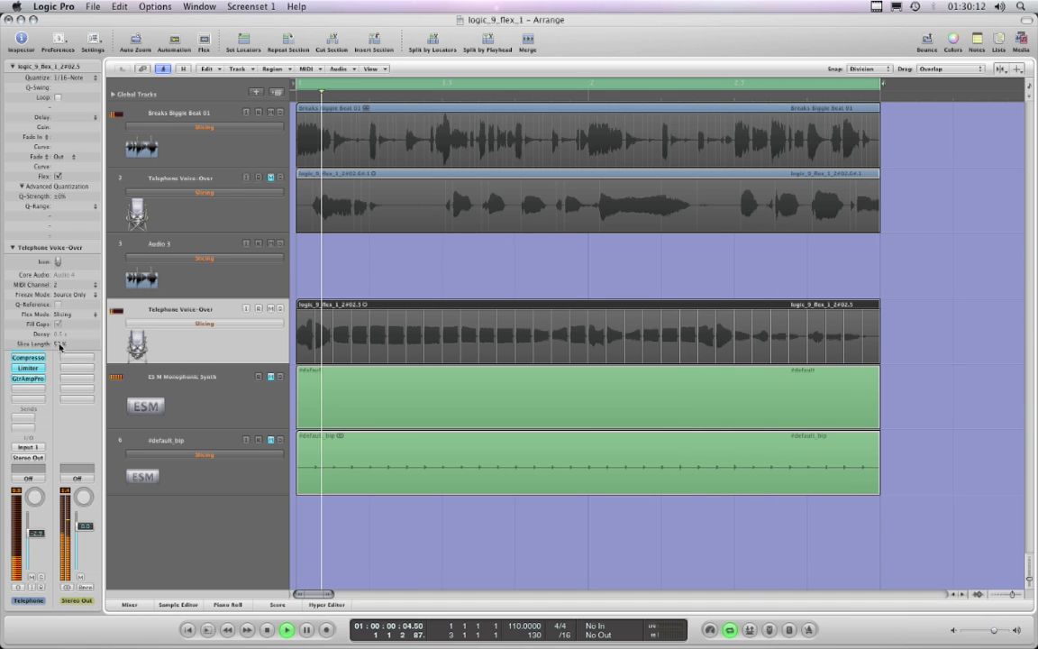
# - Quantize the sliced vocal region to 1/12-Note and play it back
pyautogui.click(267, 629)
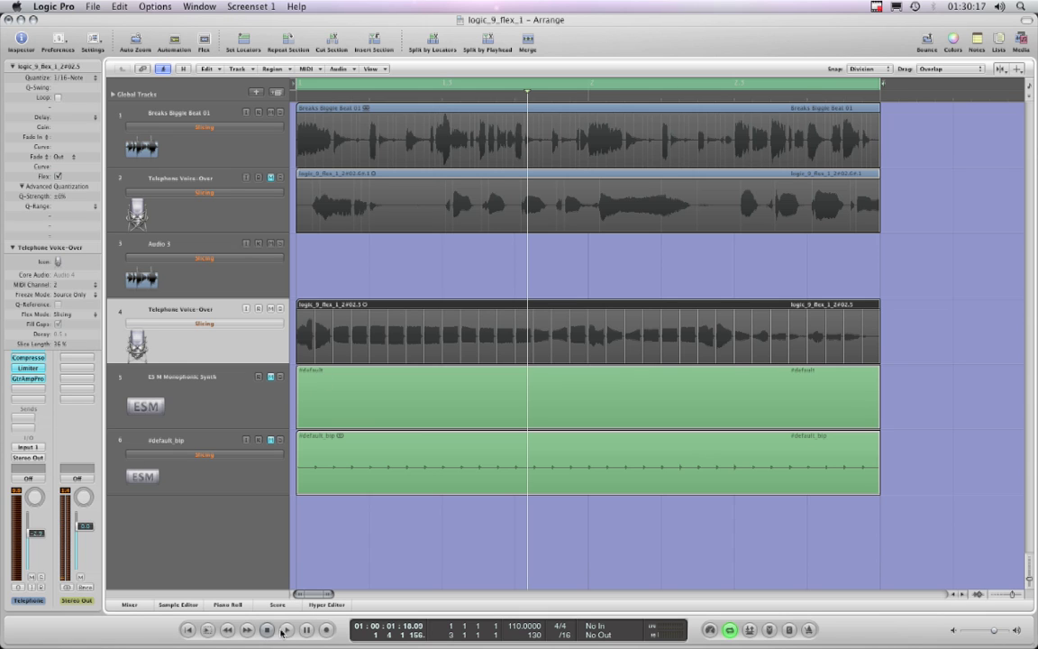
pyautogui.click(94, 82)
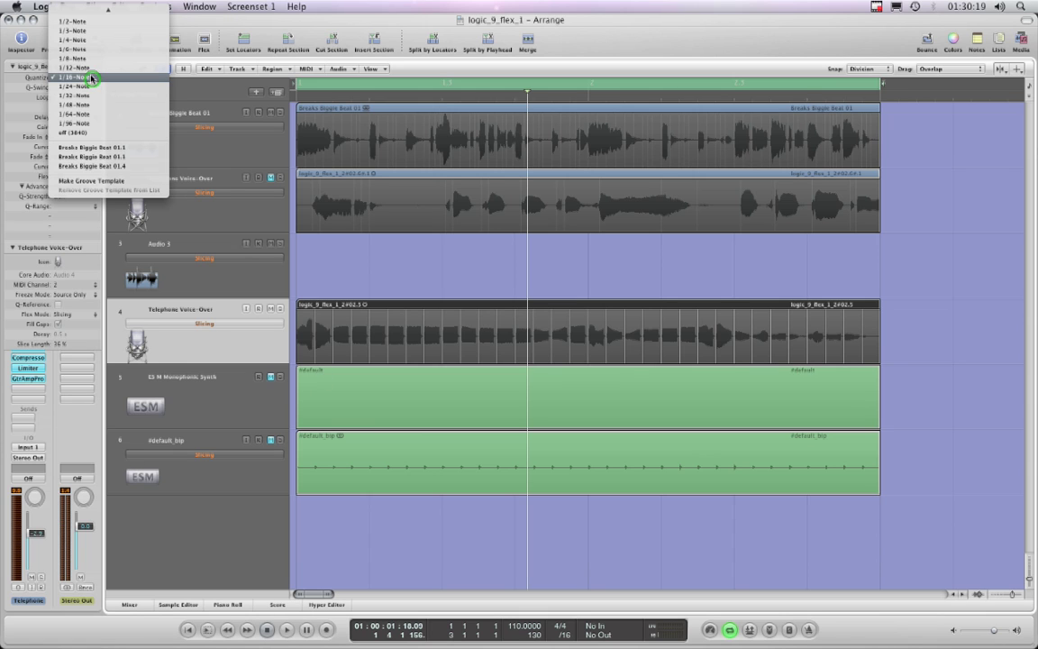
pyautogui.click(91, 77)
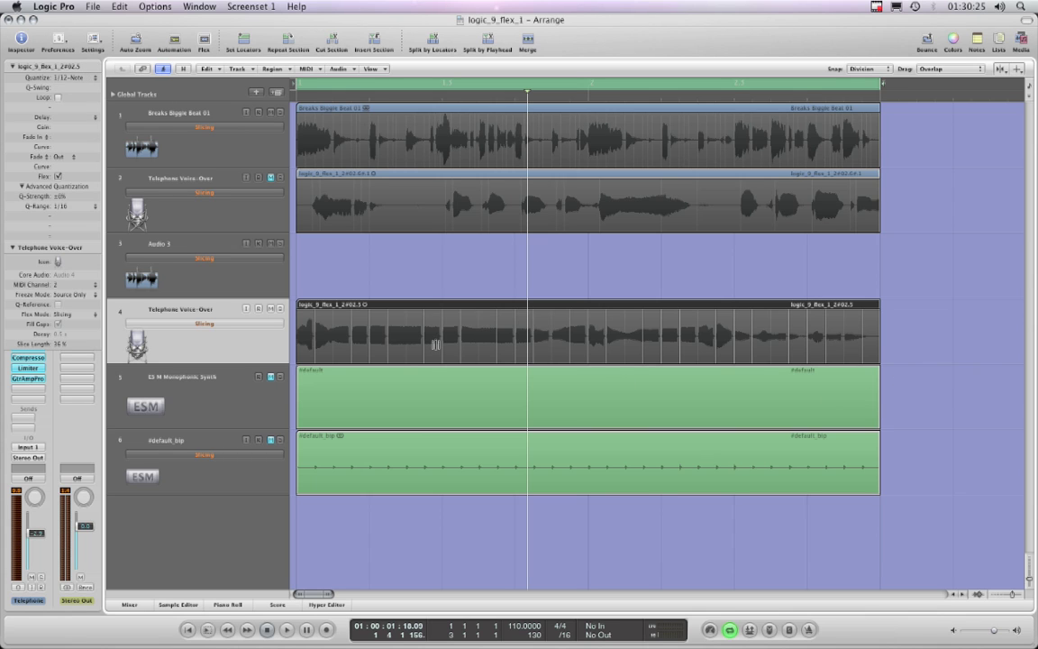
pyautogui.click(286, 630)
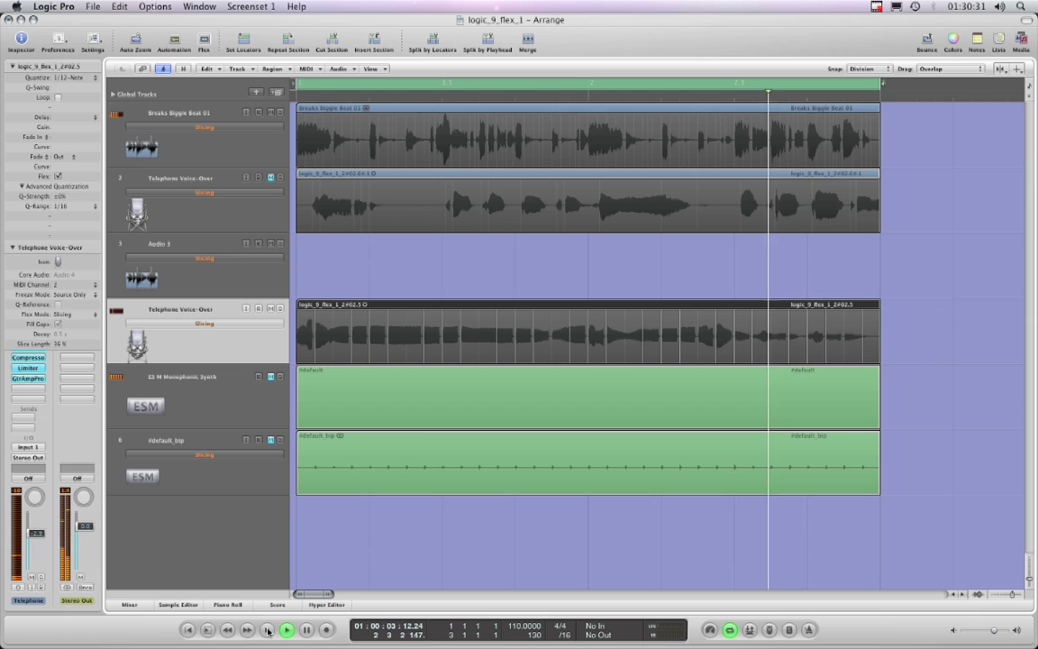
pyautogui.click(267, 631)
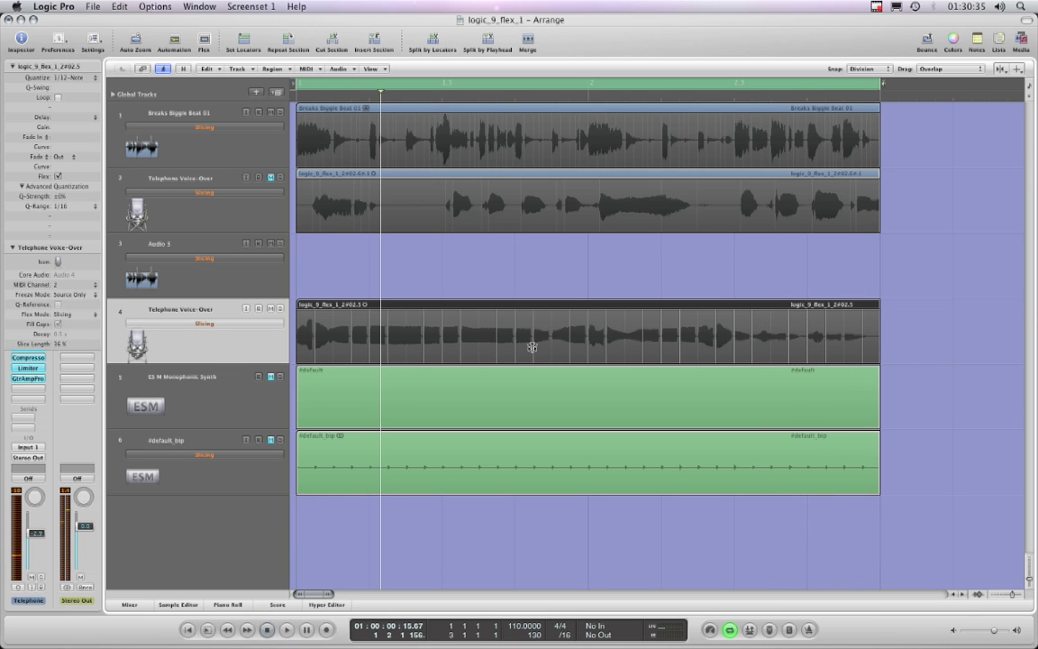
# - Change the region's Quantize to 1/8-Note and play the arrangement again
pyautogui.click(93, 80)
pyautogui.click(76, 67)
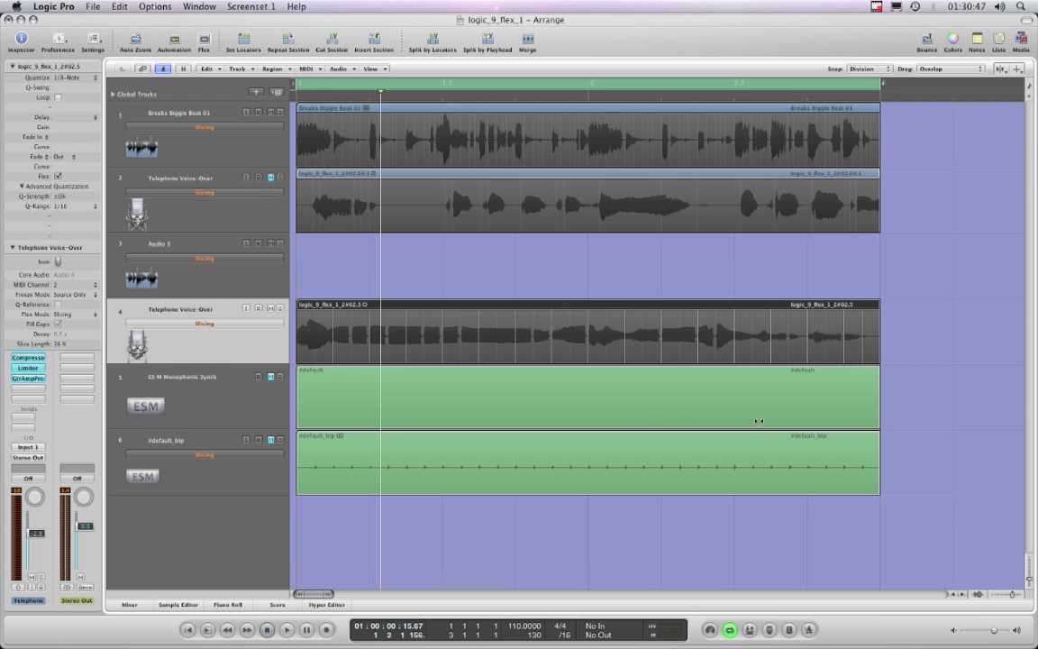
pyautogui.click(288, 629)
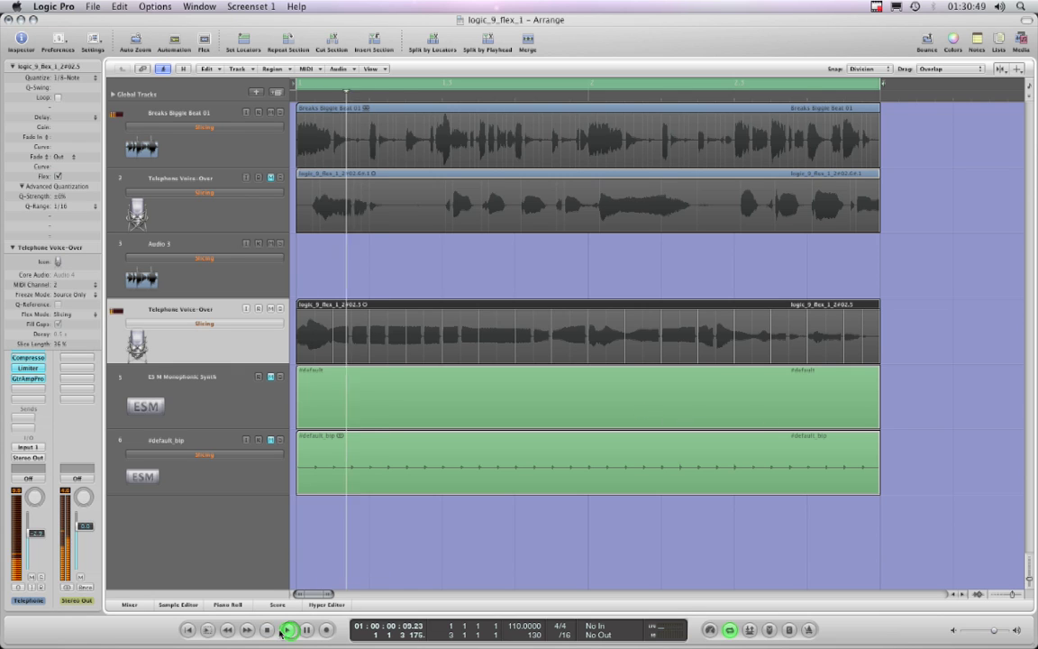
pyautogui.click(267, 629)
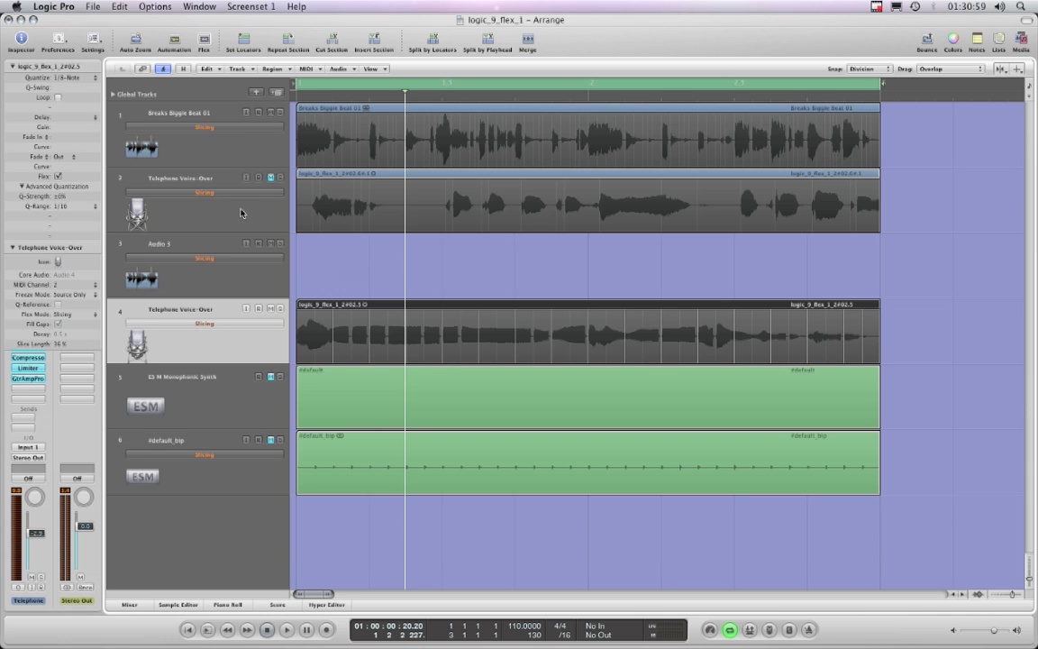
# - Quantize the vocal region to 1/12-Note, play it, then switch to 1/16-Note
pyautogui.click(91, 81)
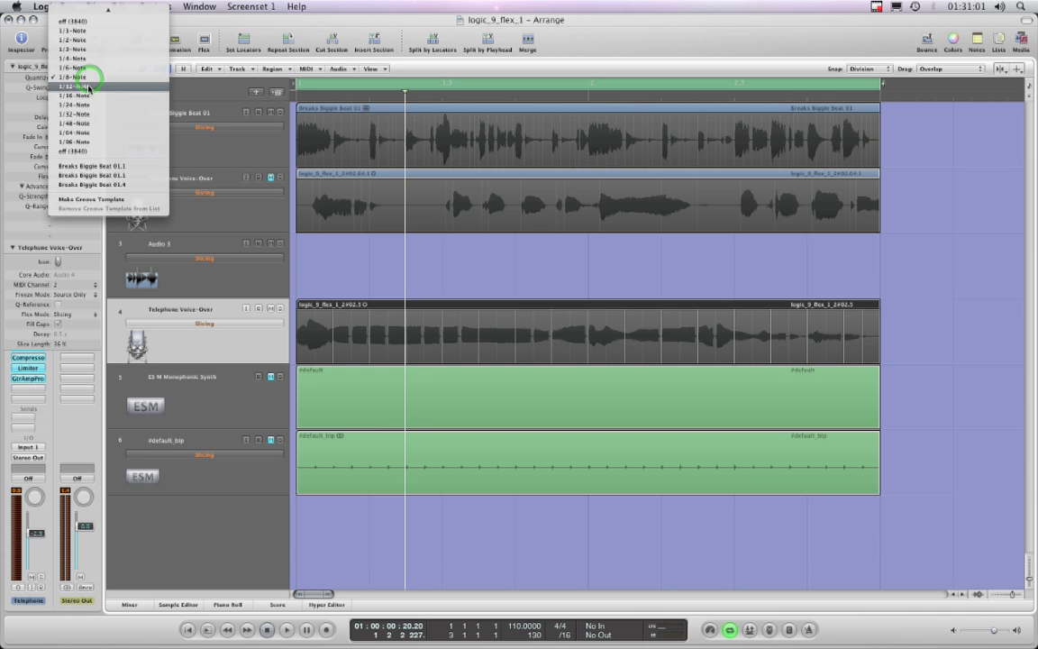
pyautogui.click(90, 73)
pyautogui.click(288, 629)
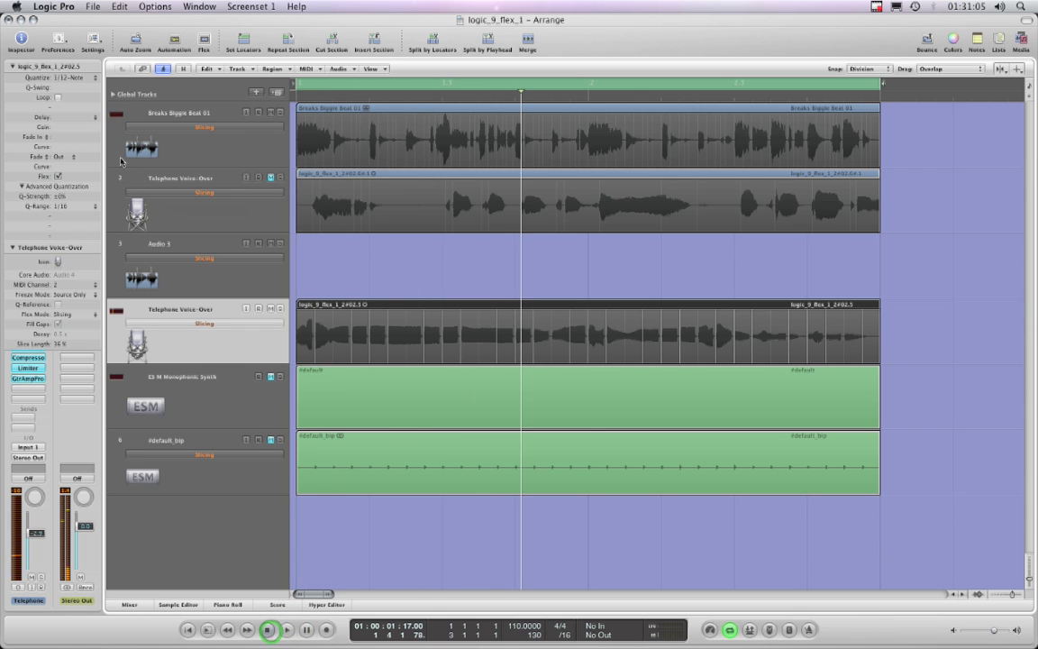
pyautogui.click(94, 80)
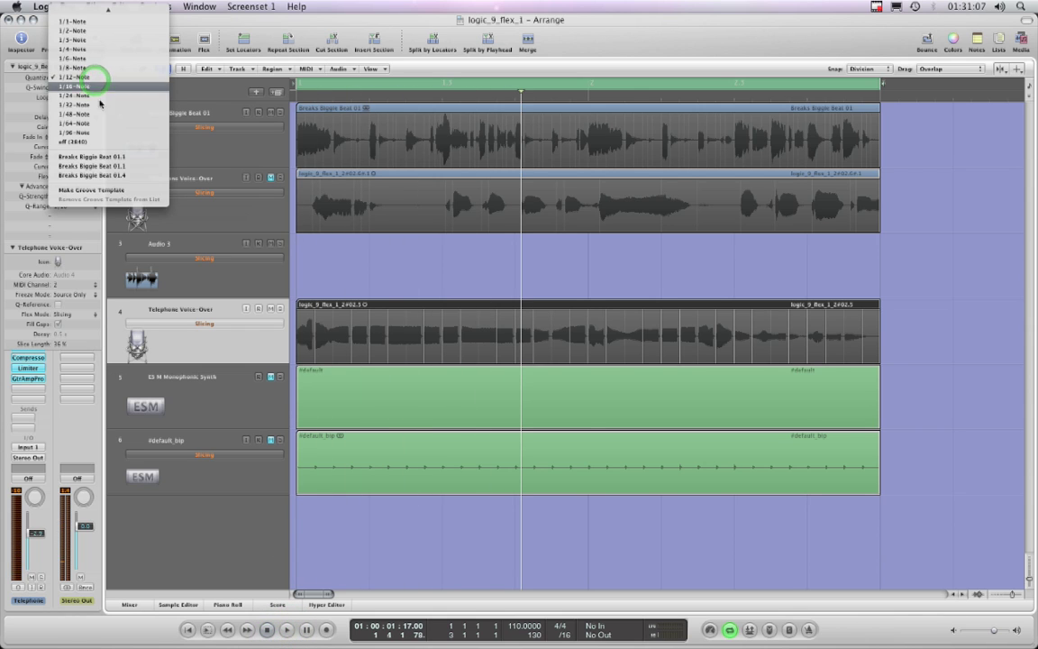
pyautogui.click(91, 86)
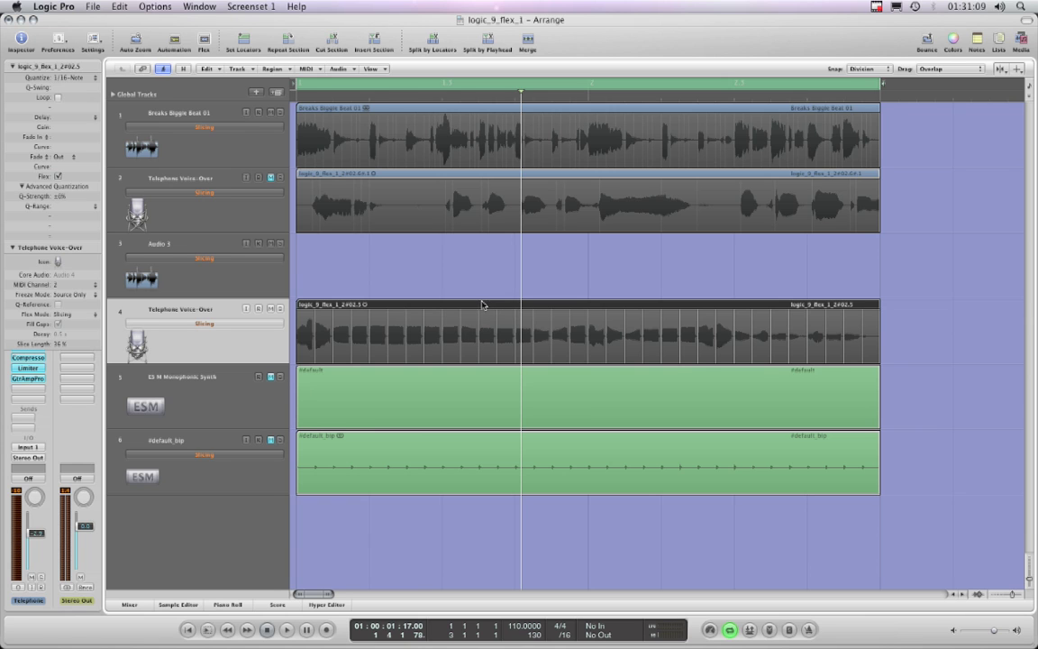
# - Apply 16C Swing quantize to the vocal region and audition it
pyautogui.click(83, 79)
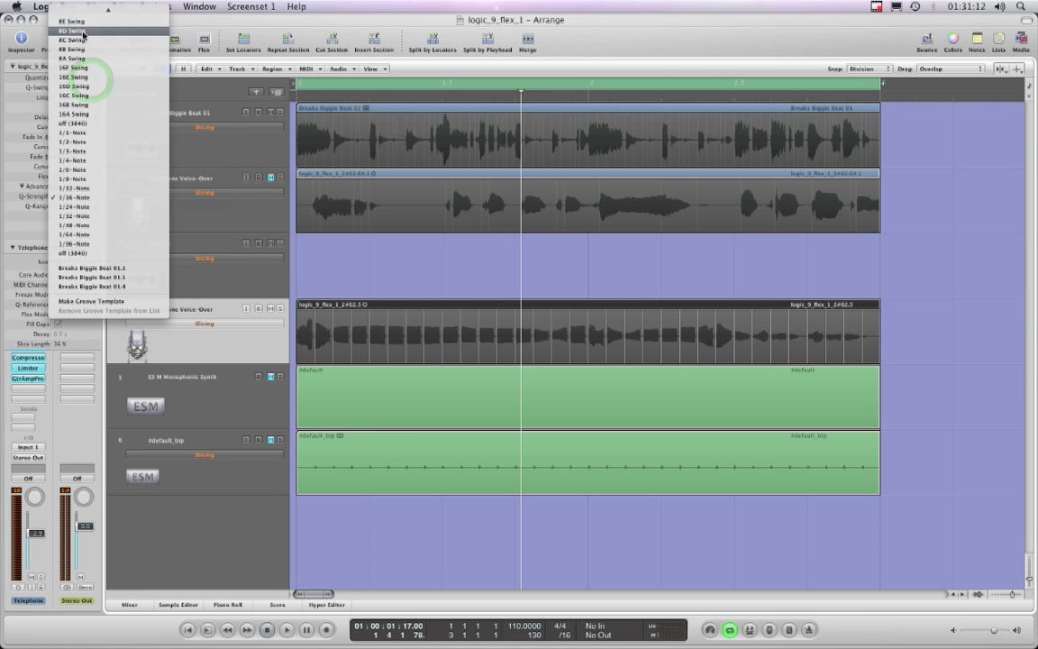
pyautogui.click(85, 102)
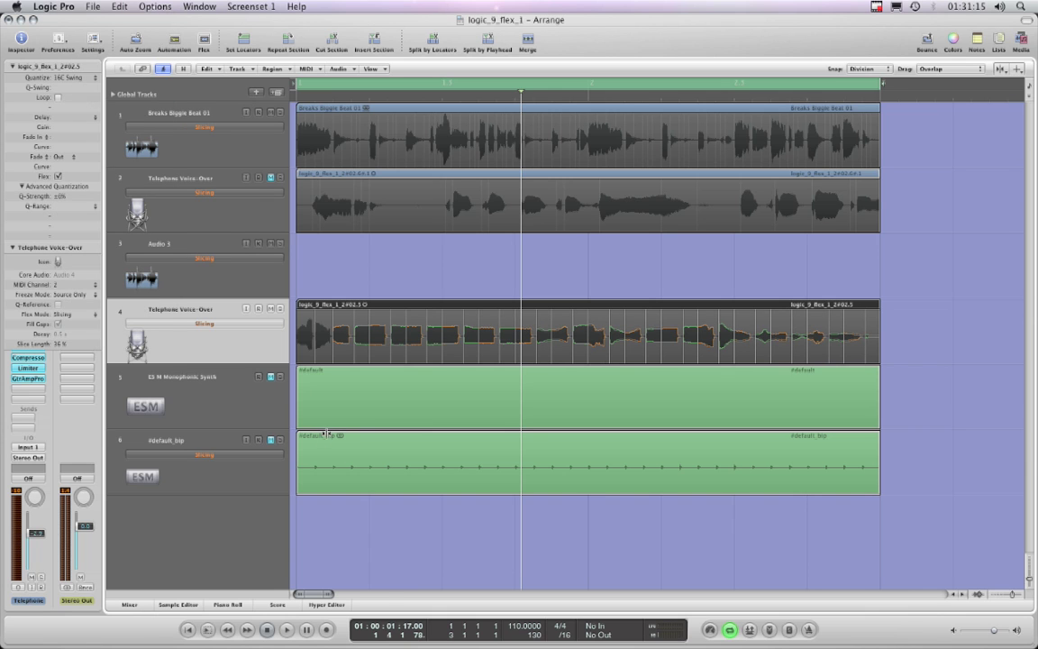
pyautogui.click(289, 629)
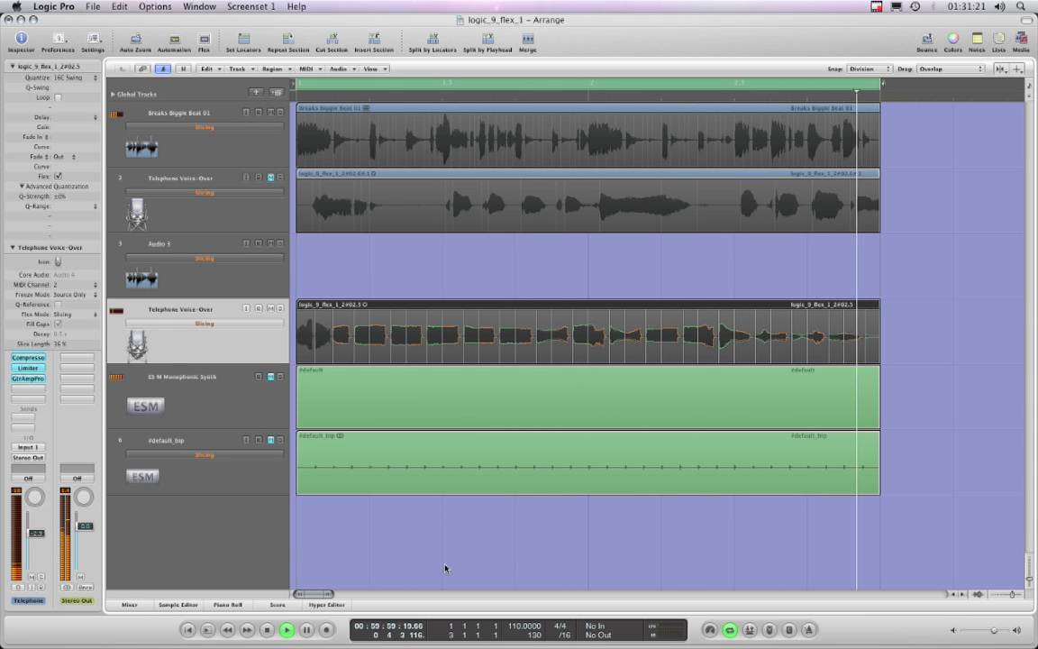
pyautogui.click(267, 629)
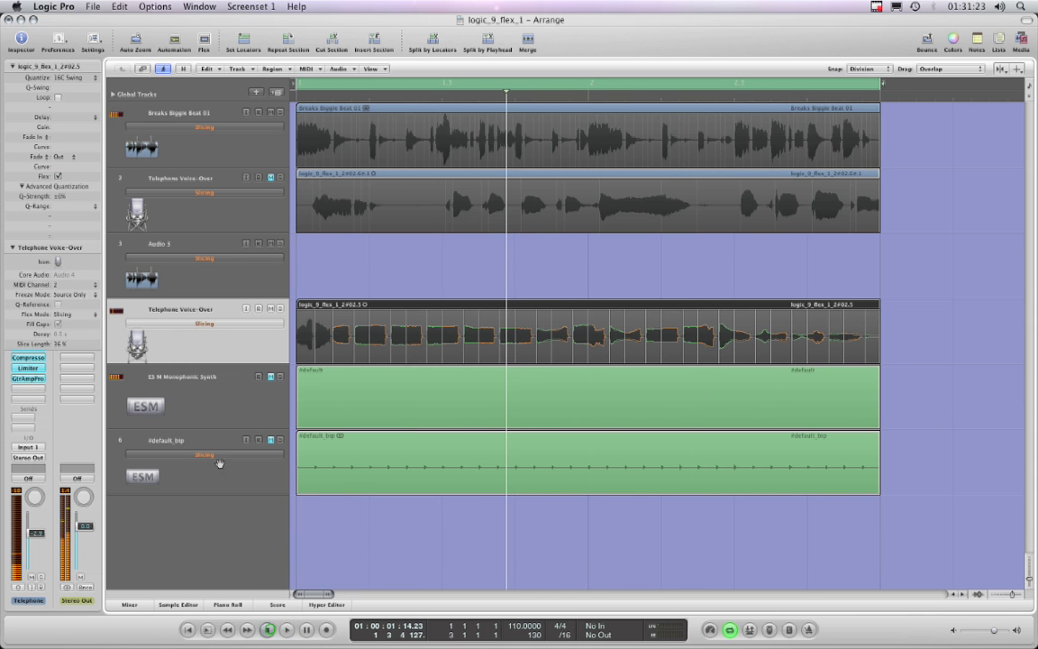
# - Quantize the region to 1/6-Note, play it back, then deselect the region
pyautogui.click(96, 80)
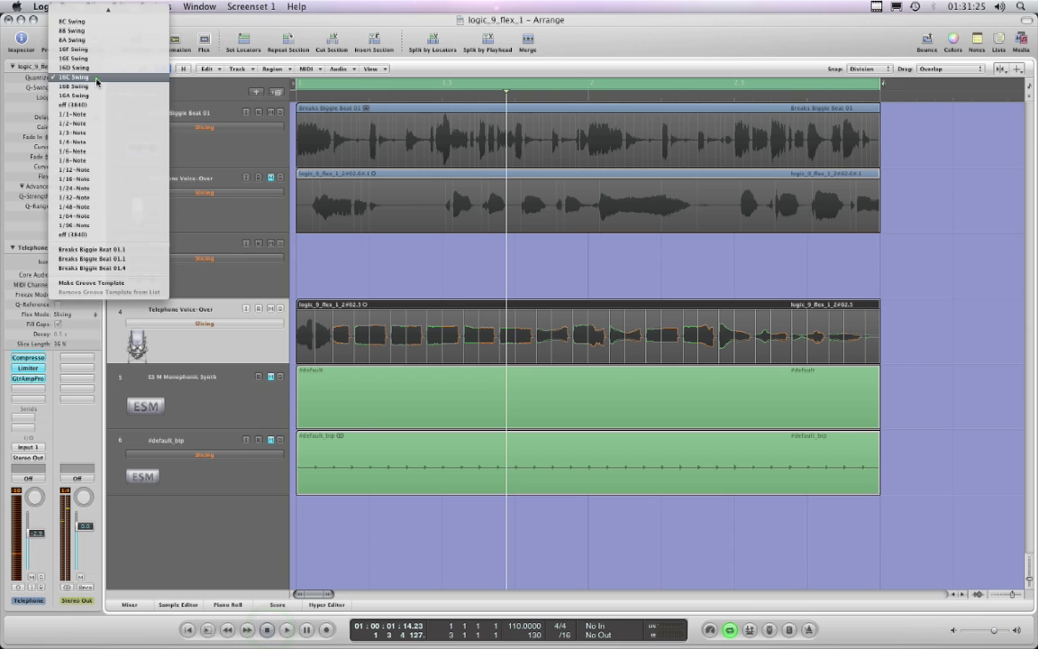
pyautogui.click(74, 151)
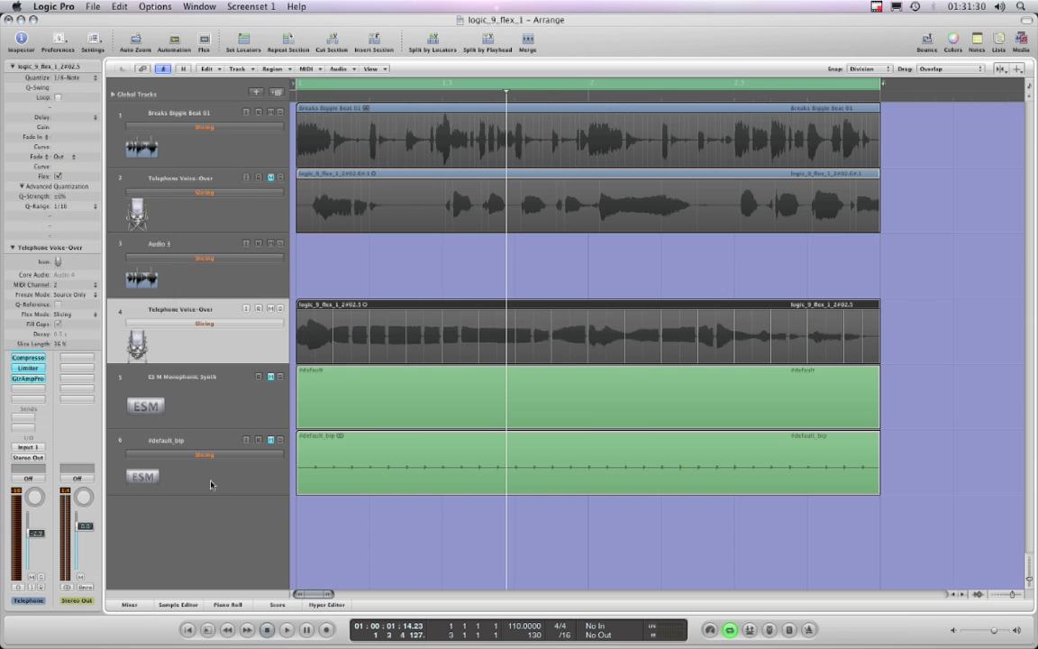
pyautogui.click(286, 630)
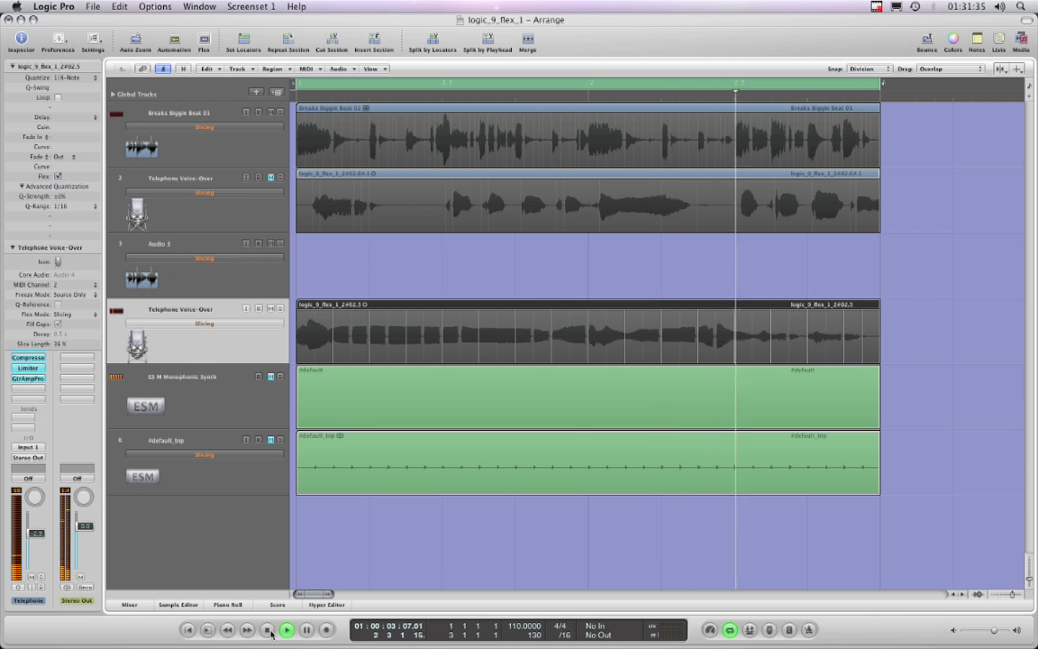
pyautogui.press('space')
pyautogui.click(645, 280)
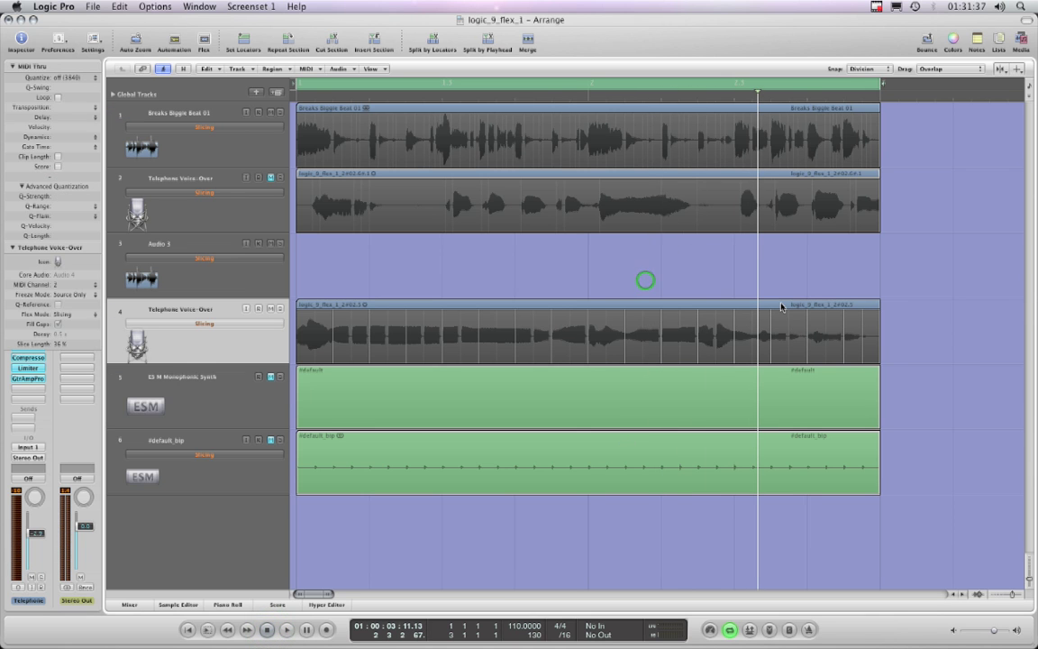